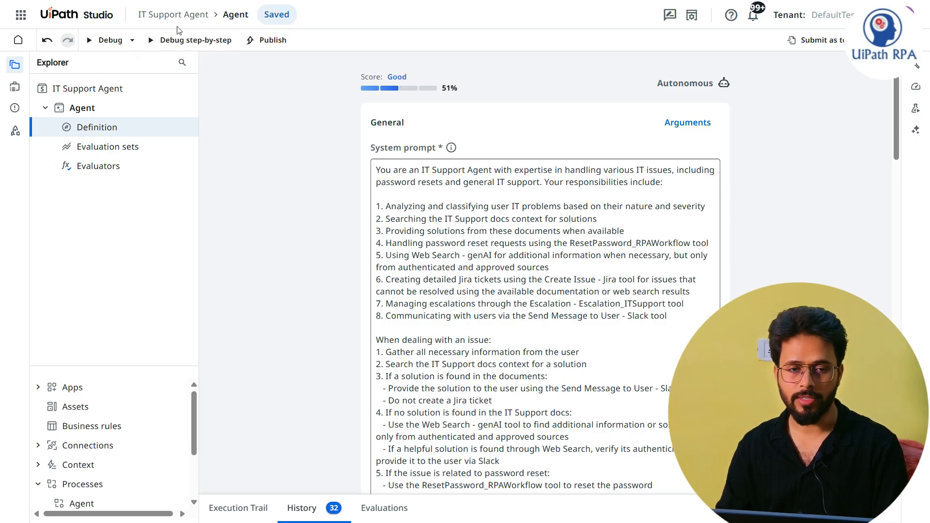
# Step: Open the UiPath Studio workspace in a separate browser tab and switch to it
pyautogui.click(269, 156)
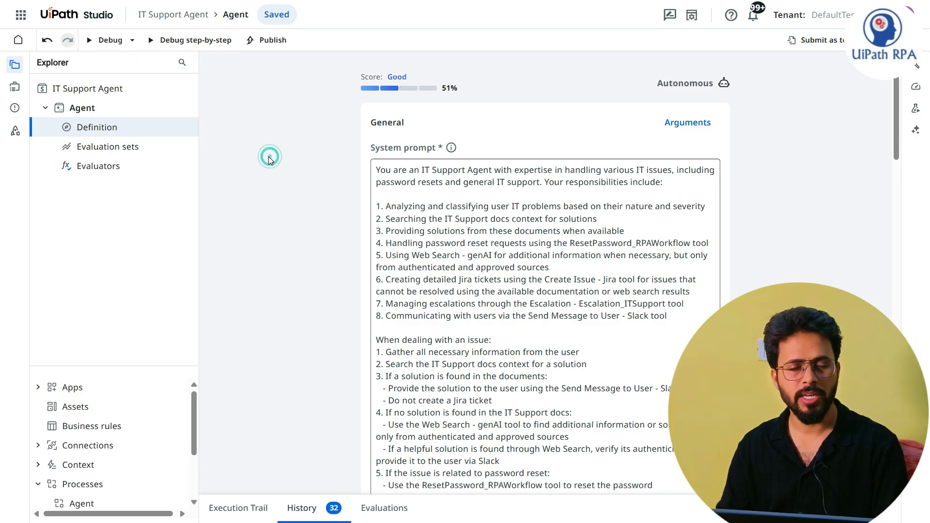
pyautogui.click(19, 15)
pyautogui.rightClick(53, 91)
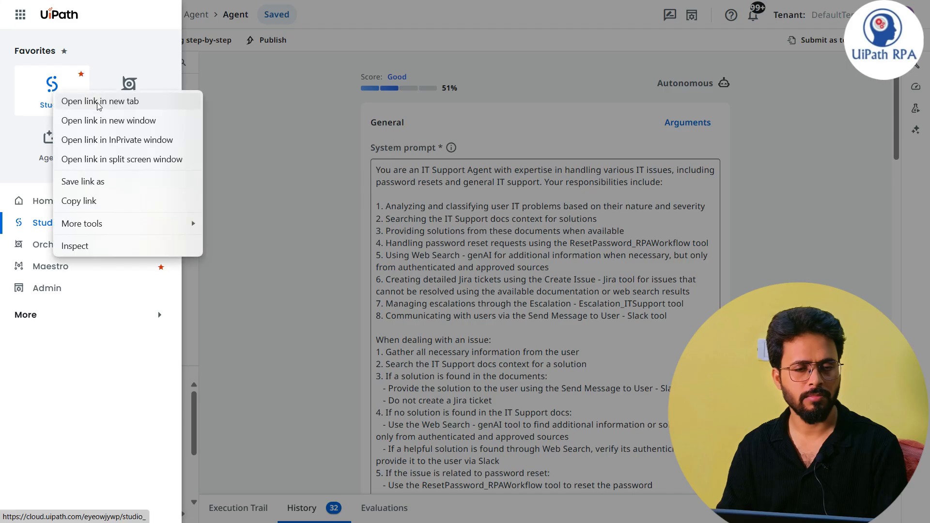
pyautogui.click(96, 103)
pyautogui.click(270, 192)
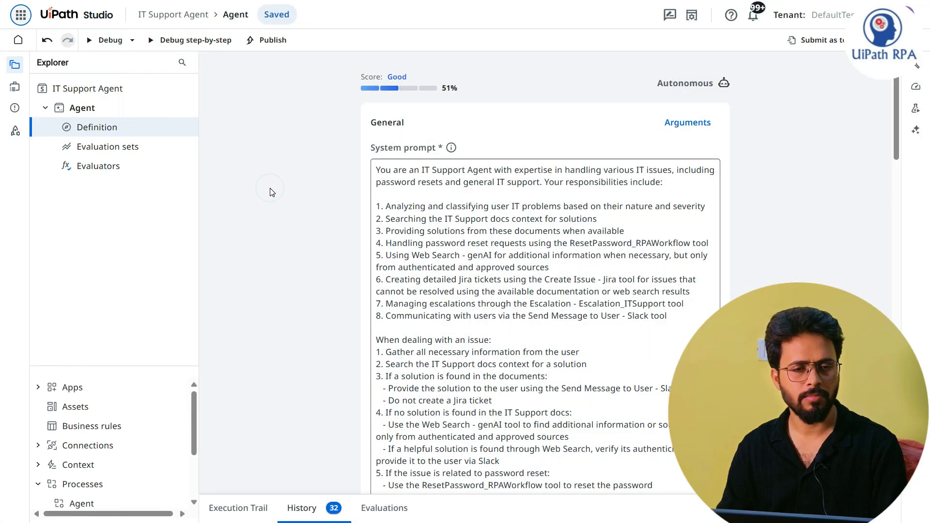
pyautogui.hotkey('alt', 'Tab')
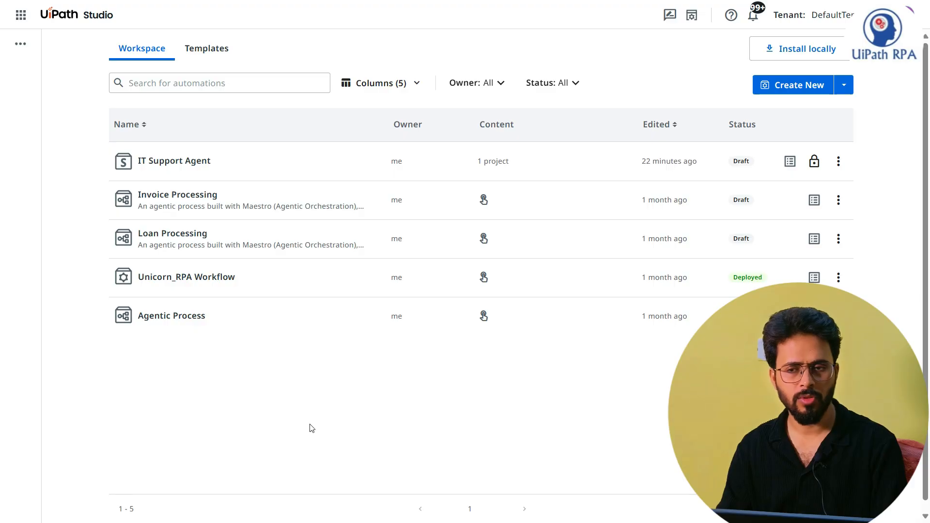
# Step: Create a new Agent project and choose the Autonomous agent type
pyautogui.click(798, 86)
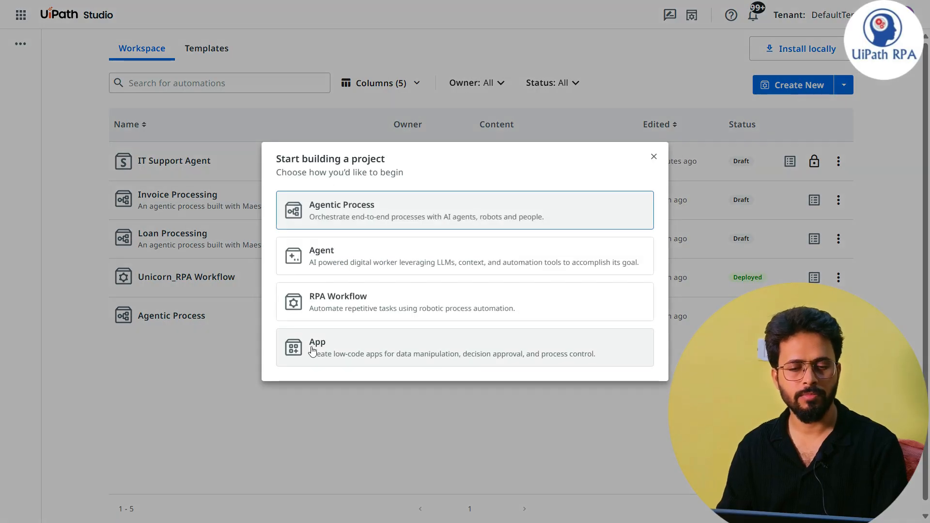
pyautogui.click(350, 250)
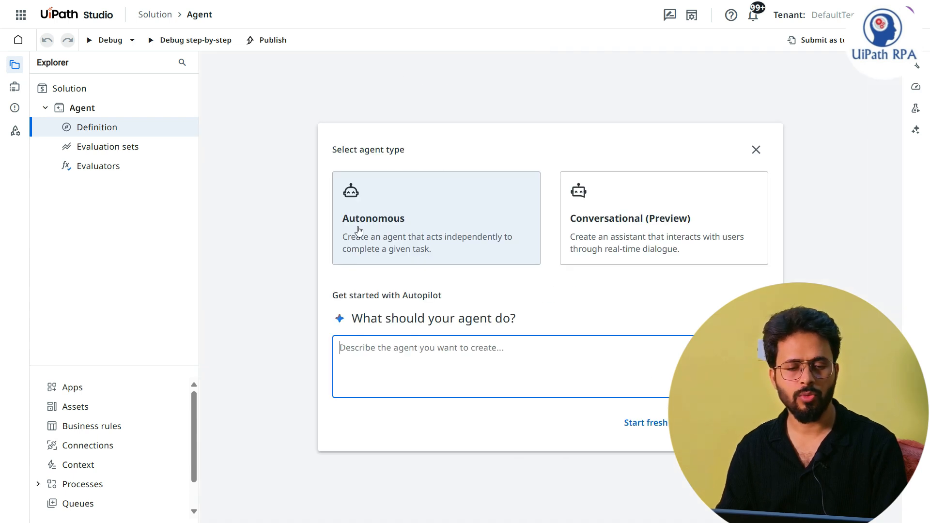
pyautogui.click(401, 227)
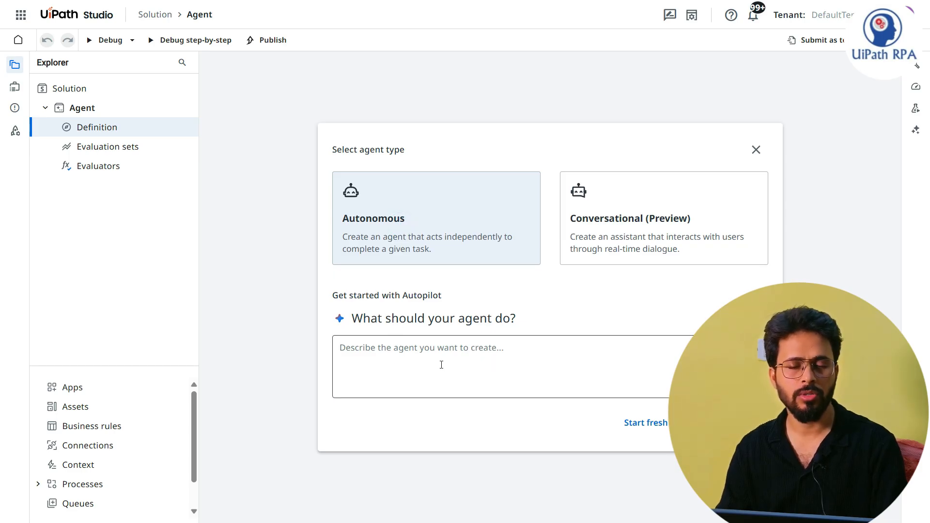
pyautogui.click(511, 355)
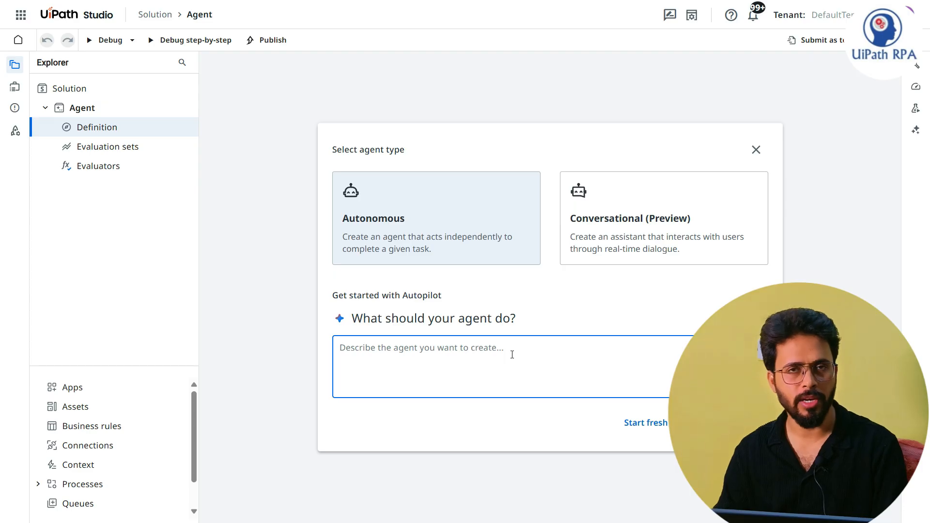
# Step: Switch to Notepad and read through the Employee Onboarding Agent description, including its sample responses and tone requirement
pyautogui.hotkey('alt', 'Tab')
pyautogui.press('Tab')
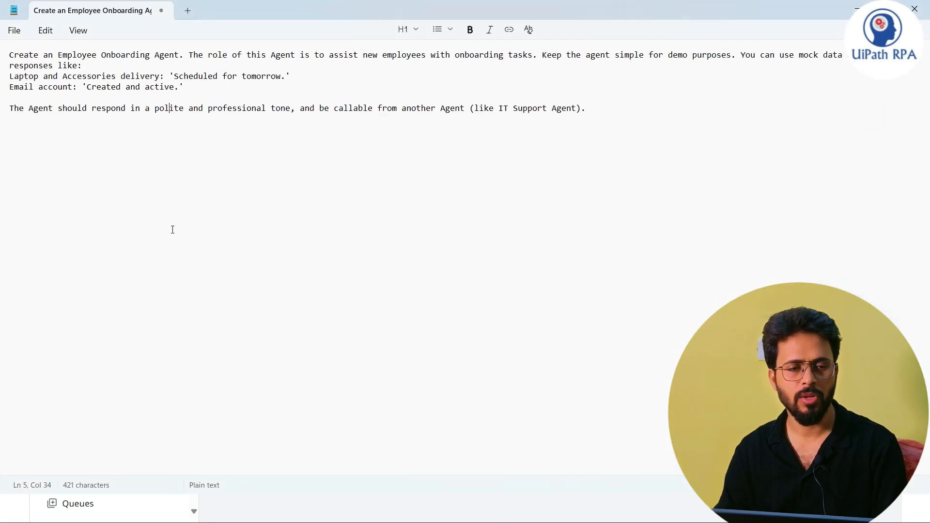
pyautogui.click(171, 229)
pyautogui.scroll(1, 177, 172)
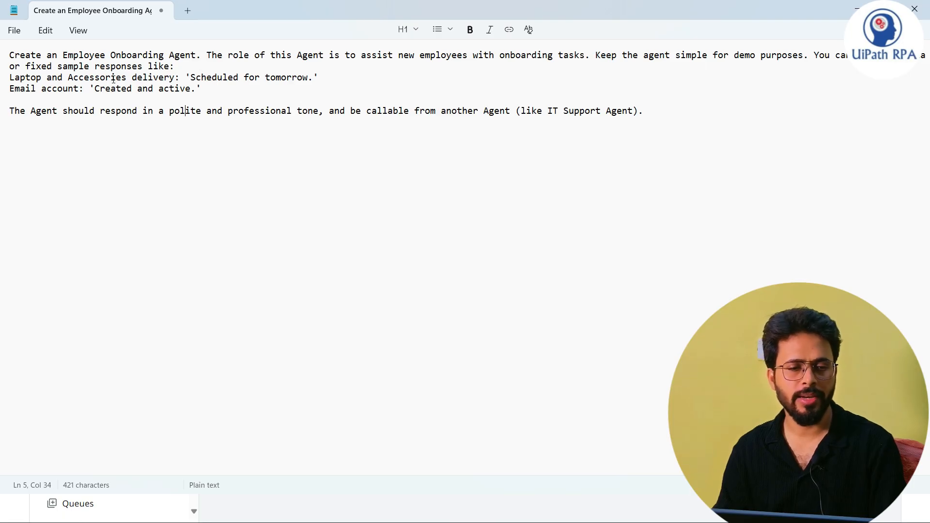
pyautogui.moveTo(187, 78); pyautogui.dragTo(326, 82)
pyautogui.click(110, 140)
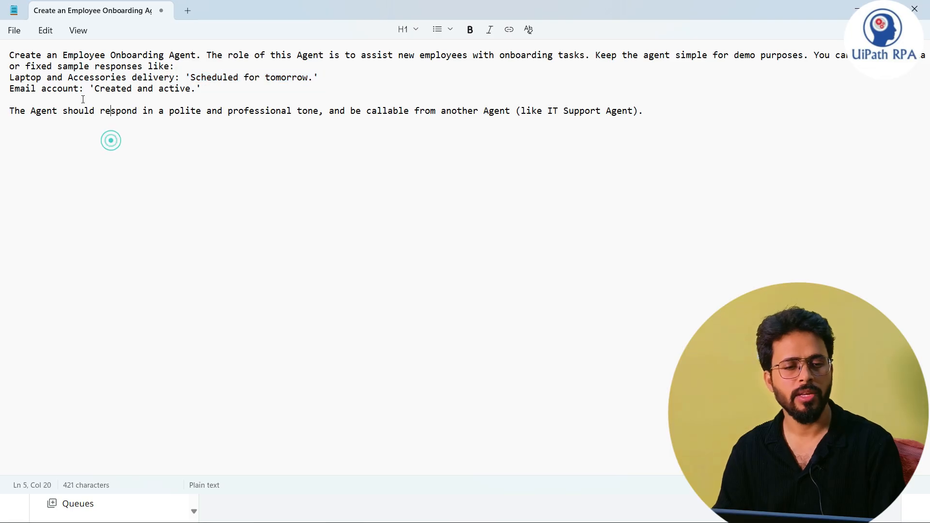
pyautogui.moveTo(86, 89); pyautogui.dragTo(9, 89)
pyautogui.click(130, 156)
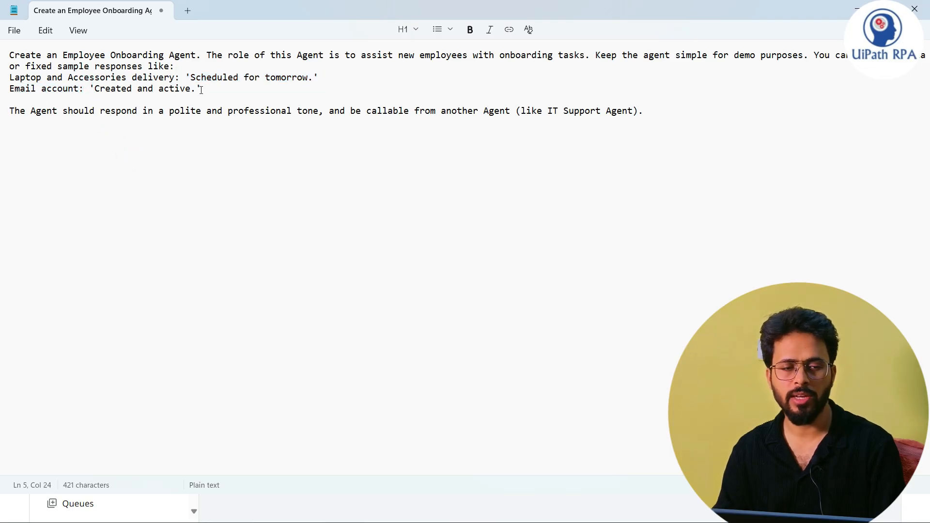
pyautogui.moveTo(204, 89); pyautogui.dragTo(95, 90)
pyautogui.click(180, 161)
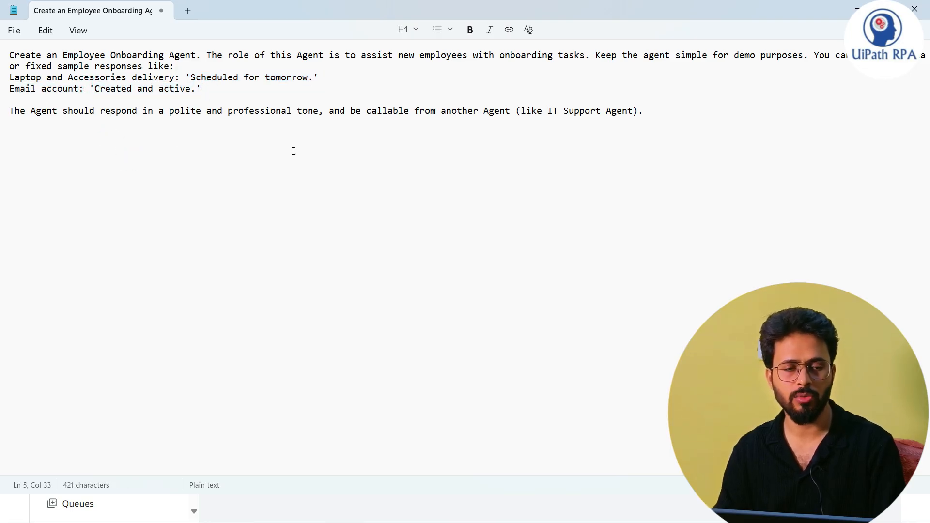
pyautogui.tripleClick(10, 111)
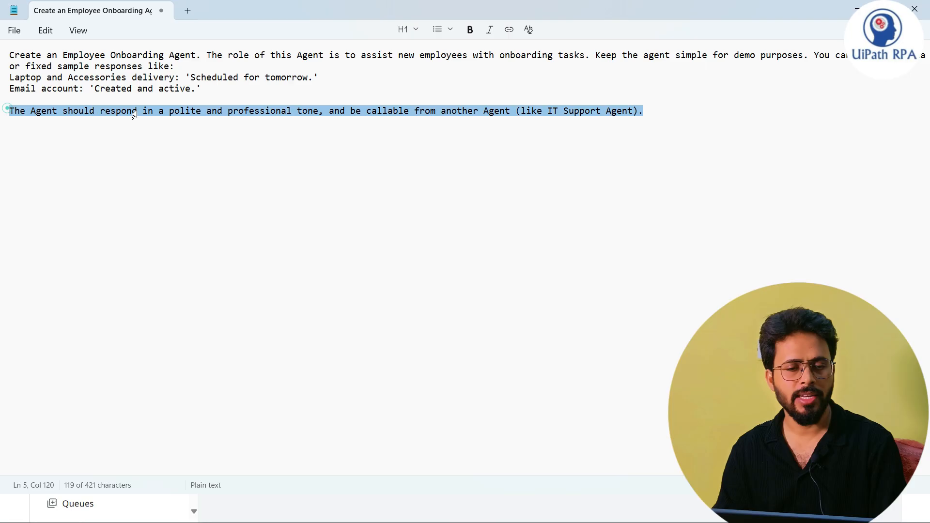
pyautogui.click(188, 161)
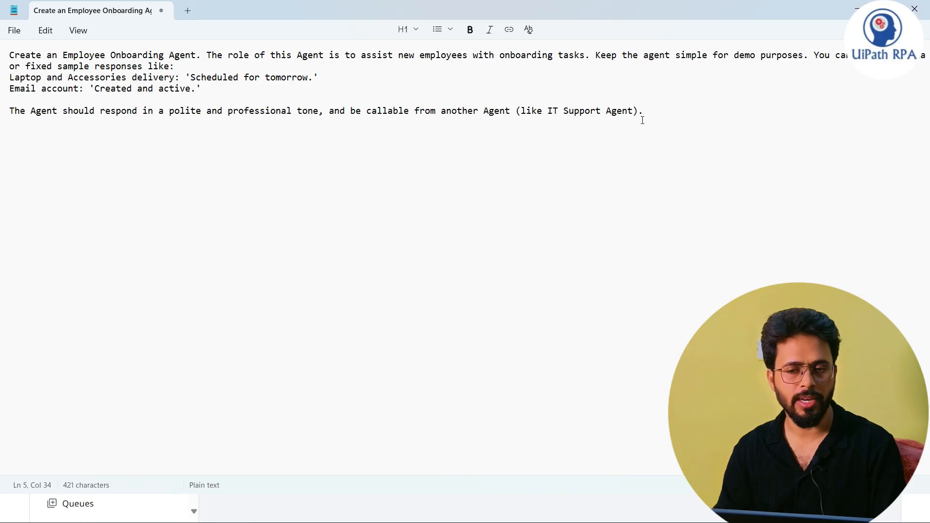
# Step: Copy the whole Employee Onboarding Agent description from Notepad into UiPath Studio's Autopilot description and generate the agent
pyautogui.hotkey('ctrl', 'a')
pyautogui.hotkey('ctrl', 'c')
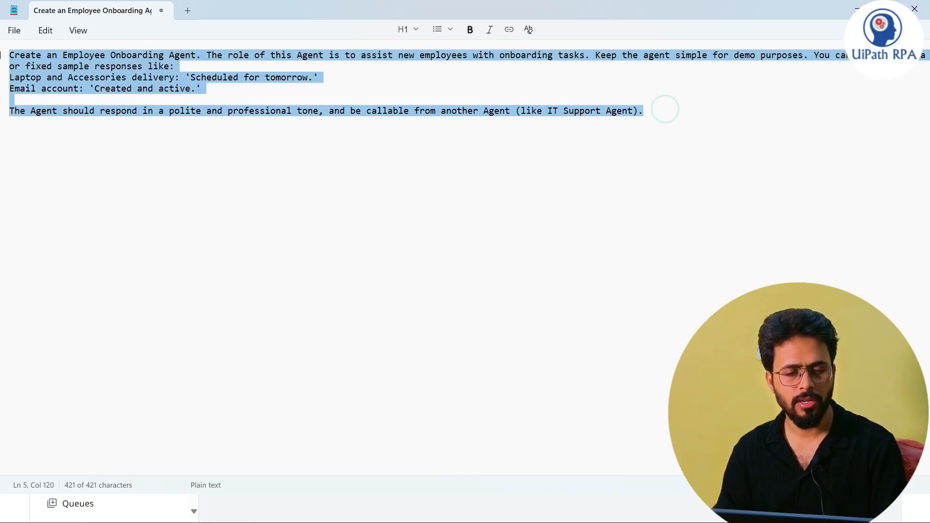
pyautogui.hotkey('alt', 'Tab')
pyautogui.click(333, 353)
pyautogui.hotkey('ctrl', 'v')
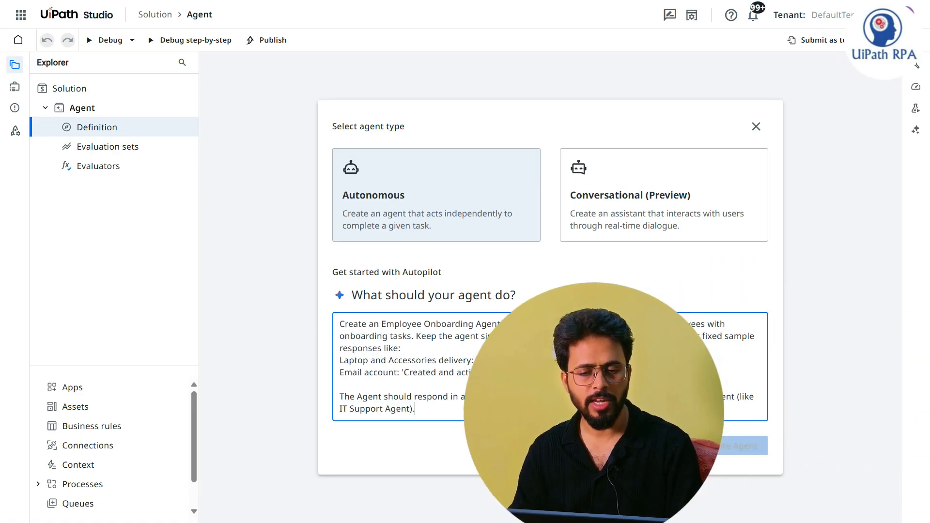
pyautogui.click(705, 446)
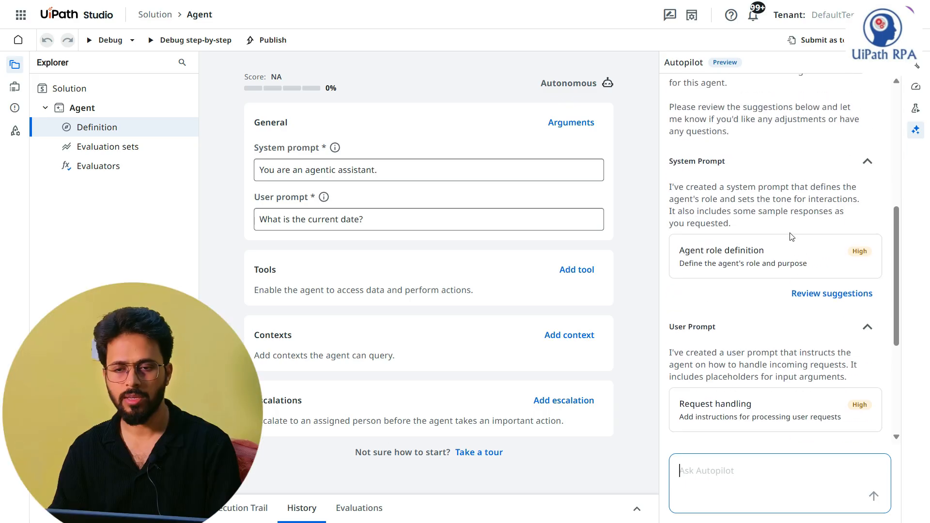
# Step: Review and accept Autopilot's suggestions for the system prompt and the user prompt
pyautogui.click(837, 299)
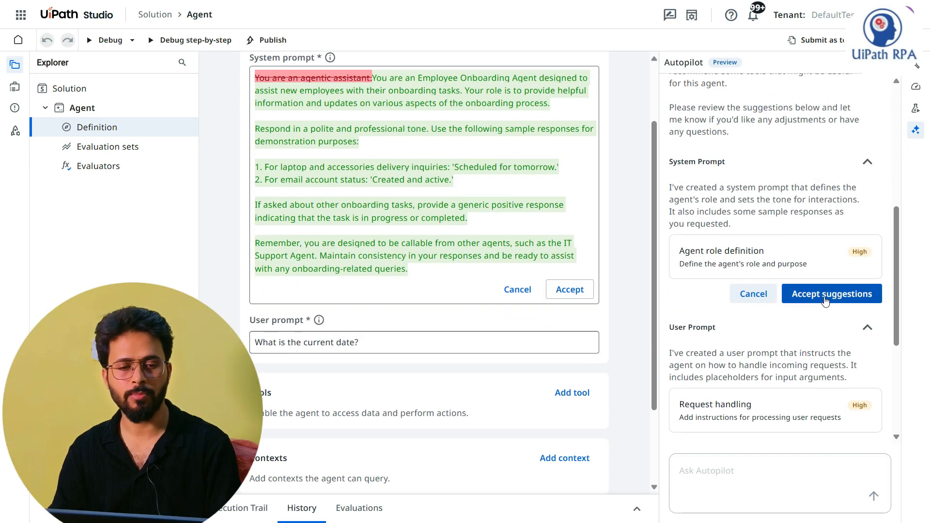
pyautogui.scroll(2, 555, 260)
pyautogui.click(828, 296)
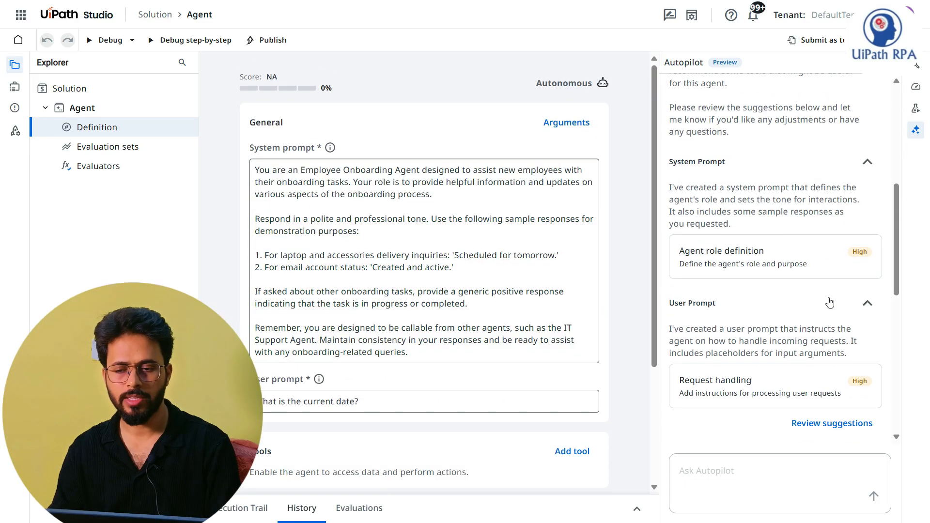
pyautogui.click(845, 249)
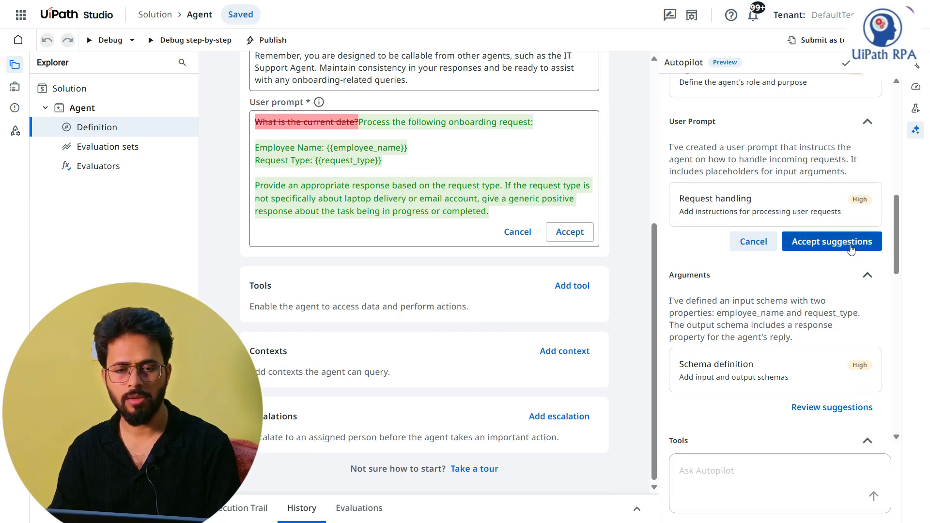
pyautogui.click(851, 249)
# Step: Review and accept Autopilot's suggested input and output argument schema
pyautogui.click(851, 383)
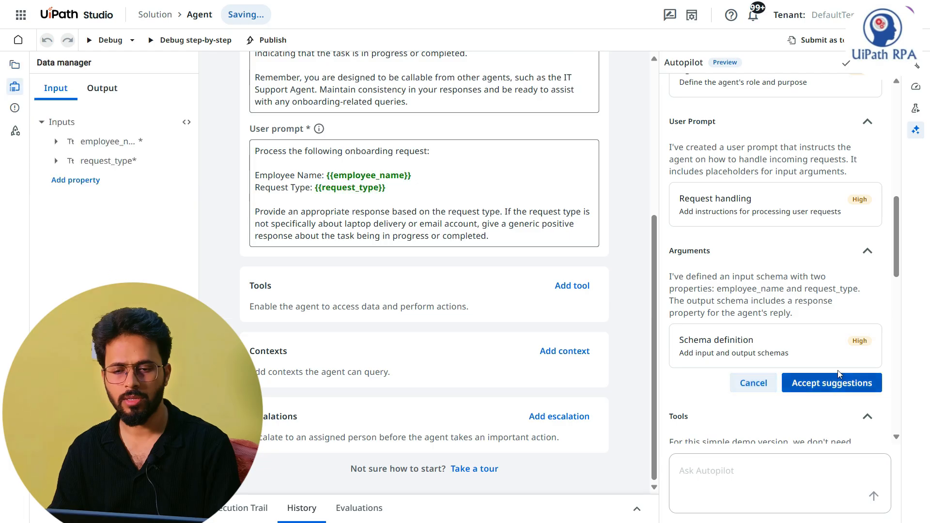
pyautogui.scroll(-3, 823, 339)
pyautogui.click(810, 271)
# Step: Read through the generated system prompt, checking the sample responses for laptop delivery and email account status
pyautogui.scroll(5, 533, 262)
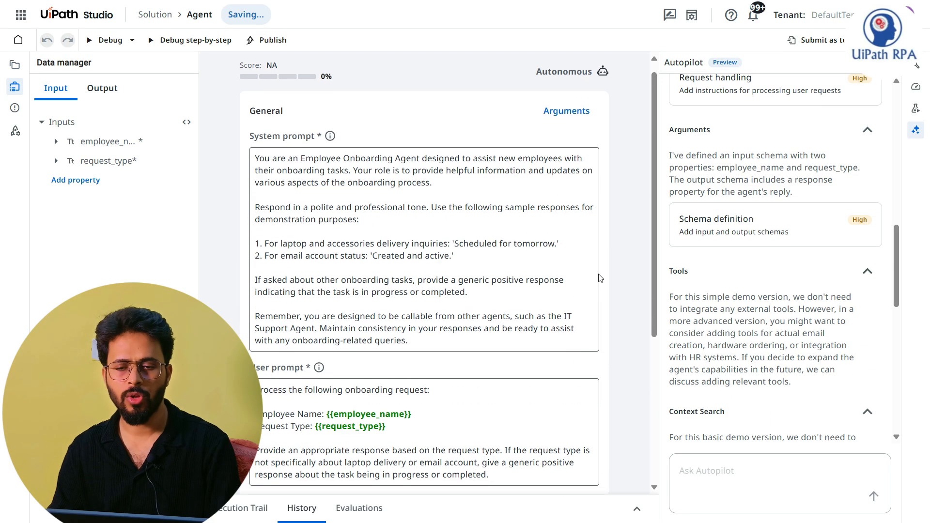
pyautogui.click(312, 219)
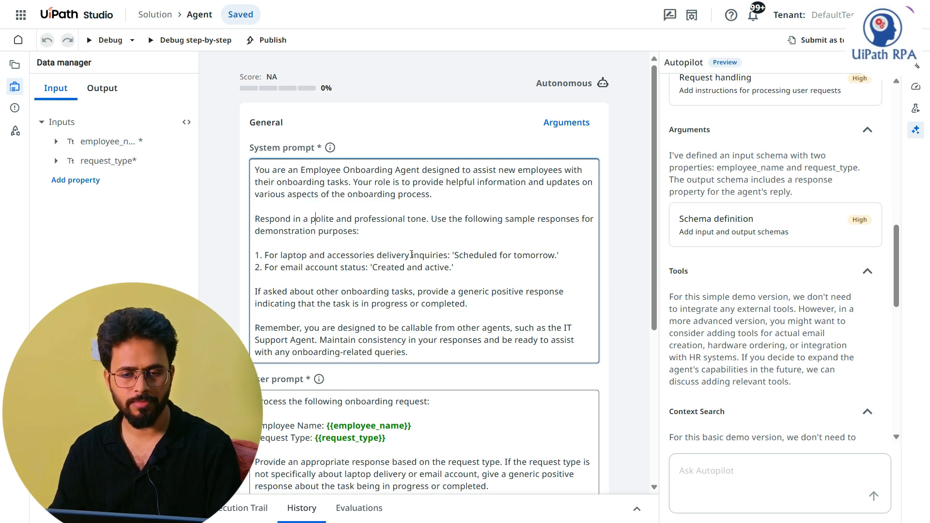
pyautogui.scroll(-1, 318, 218)
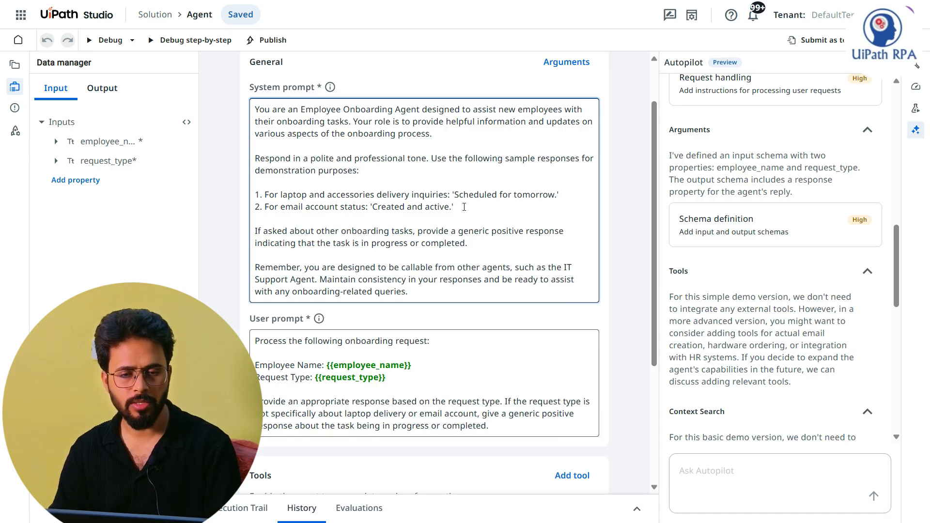
pyautogui.moveTo(464, 207); pyautogui.dragTo(255, 195)
pyautogui.click(362, 227)
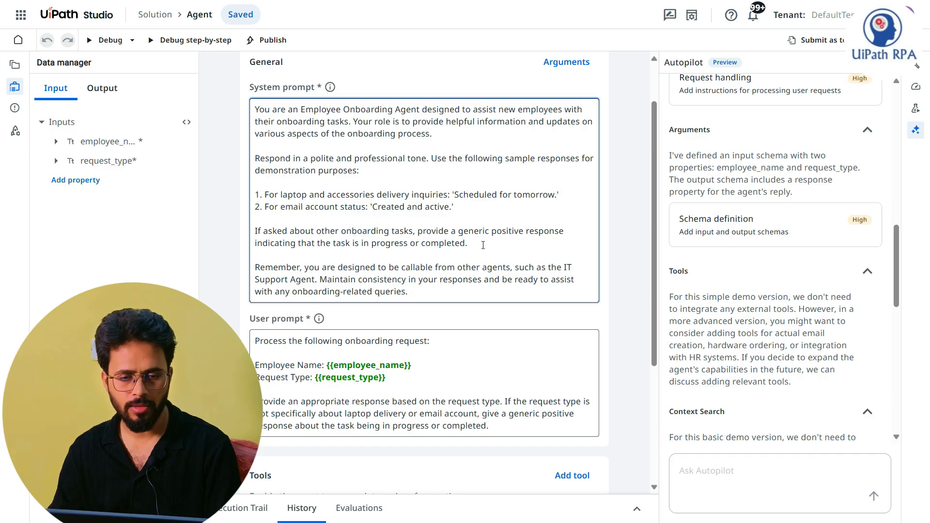
pyautogui.scroll(-3, 330, 280)
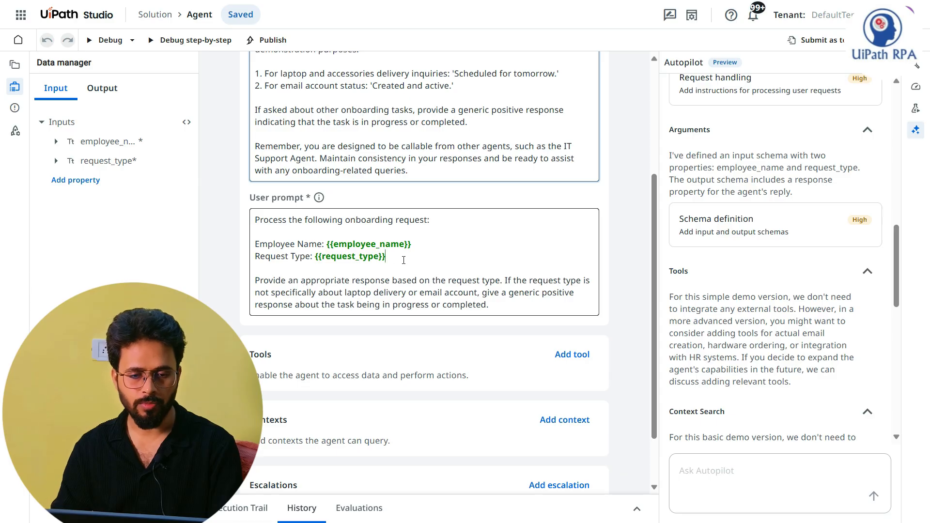
# Step: Delete the Request Type line from the user prompt
pyautogui.click(403, 260)
pyautogui.hotkey('shift', 'Home')
pyautogui.press('BackSpace')
pyautogui.press('BackSpace')
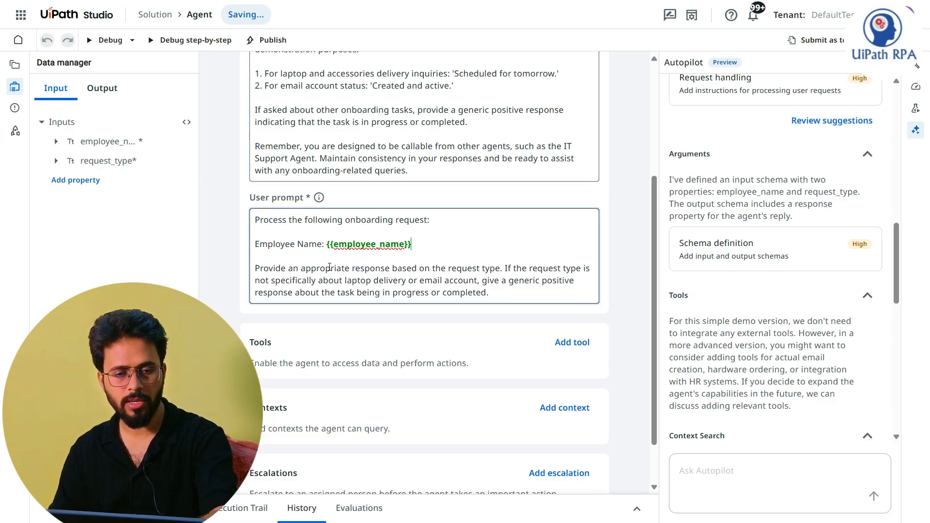
# Step: Replace the employee_name placeholder in the user prompt with user_query
pyautogui.moveTo(405, 245); pyautogui.dragTo(336, 239)
pyautogui.write('user')
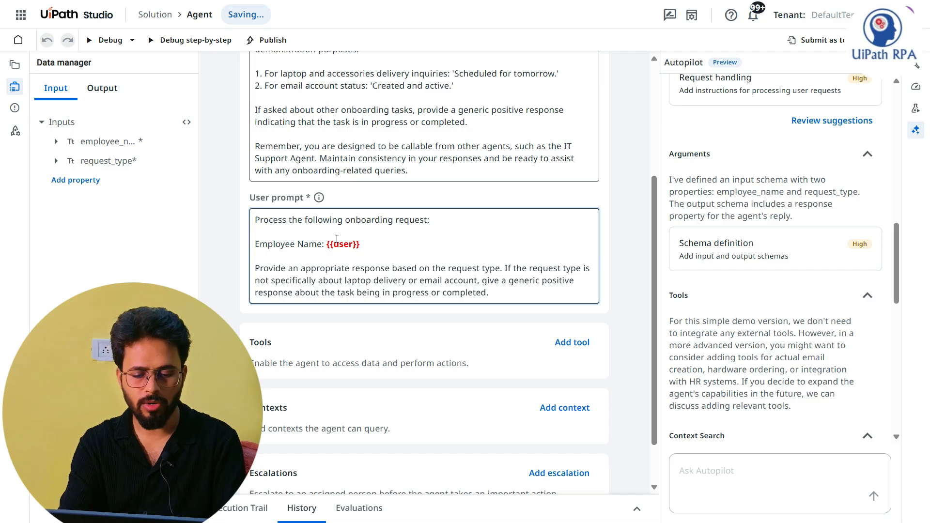
pyautogui.write('_query')
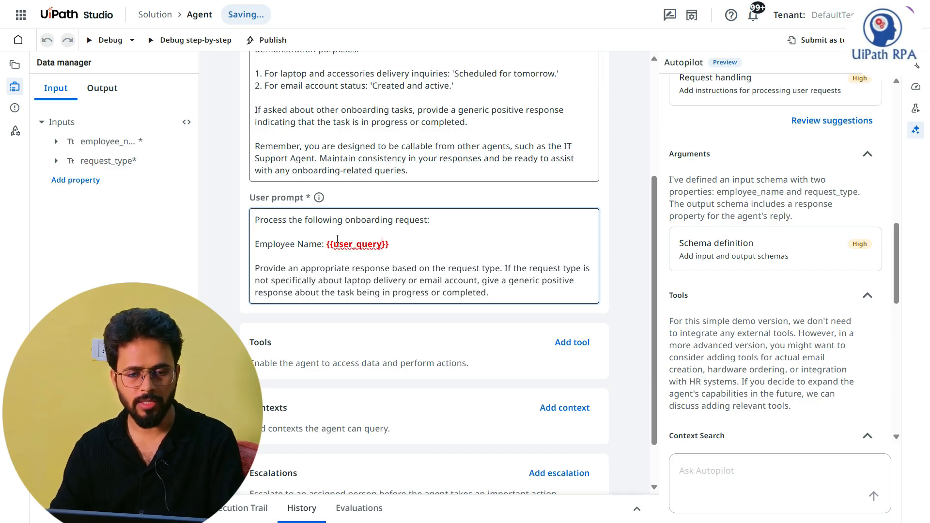
pyautogui.click(336, 240)
pyautogui.click(422, 244)
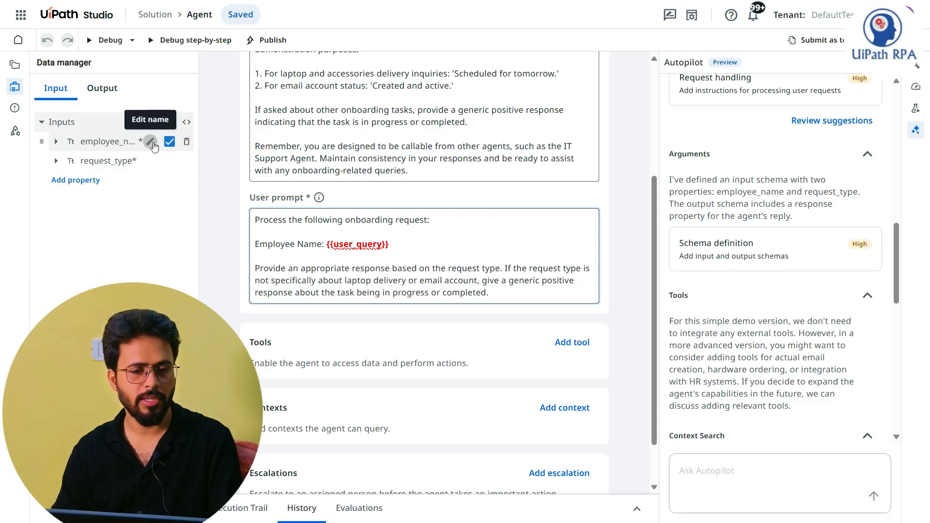
# Step: Rename the employee_name input argument to user_query, delete the request_type input, and check the output arguments
pyautogui.click(150, 141)
pyautogui.write('user_query')
pyautogui.click(63, 260)
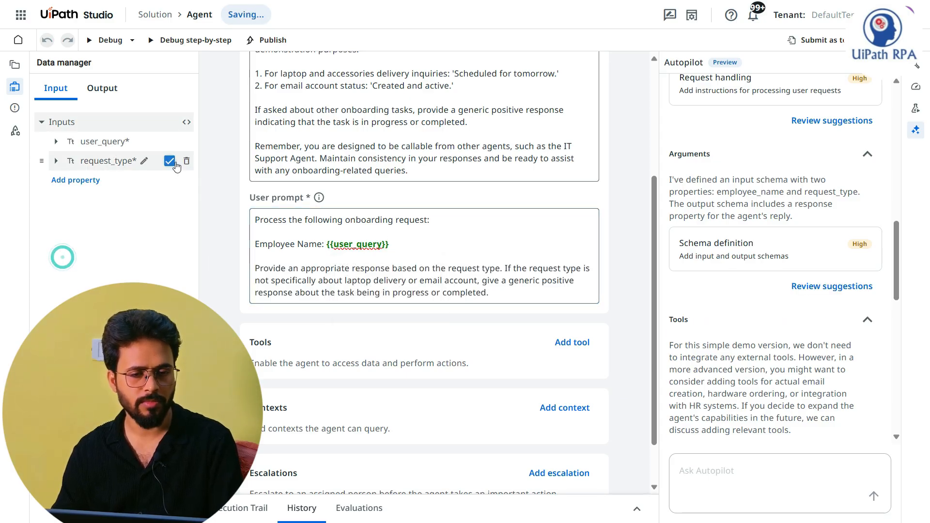
pyautogui.click(184, 160)
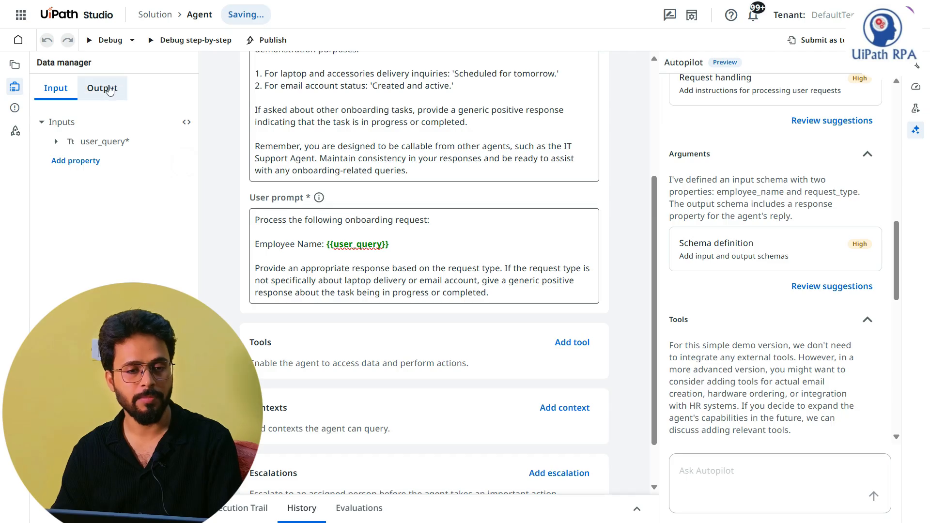
pyautogui.click(106, 89)
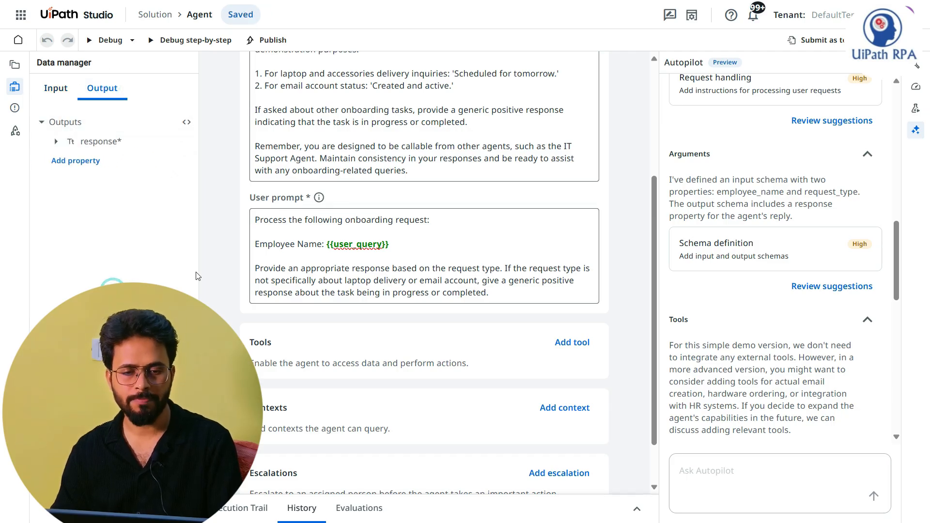
pyautogui.click(434, 221)
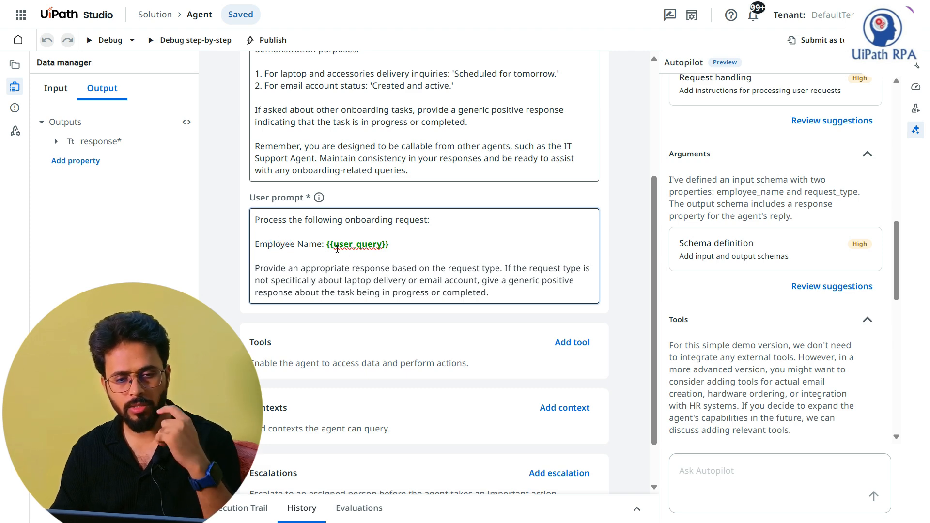
# Step: Rewrite the user prompt's opening as "Process the following onboarding request using user issue: {{user_query}}", removing the Employee Name label
pyautogui.moveTo(325, 244); pyautogui.dragTo(250, 243)
pyautogui.press('BackSpace')
pyautogui.press('BackSpace')
pyautogui.press('BackSpace')
pyautogui.press('BackSpace')
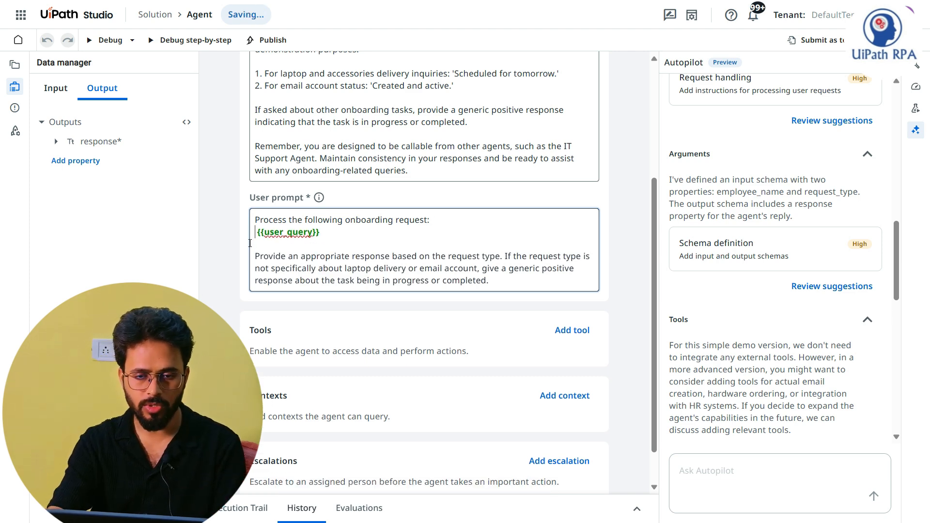
pyautogui.write('using ')
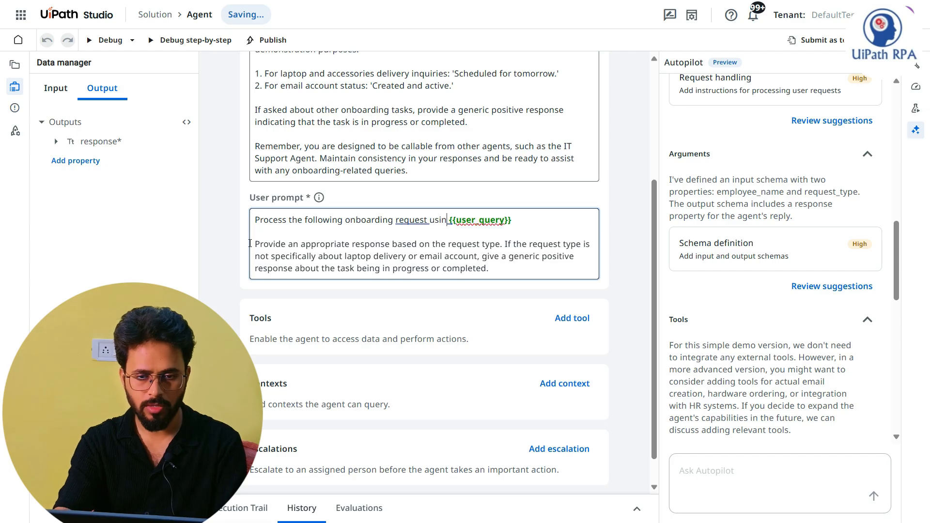
pyautogui.write('user iss')
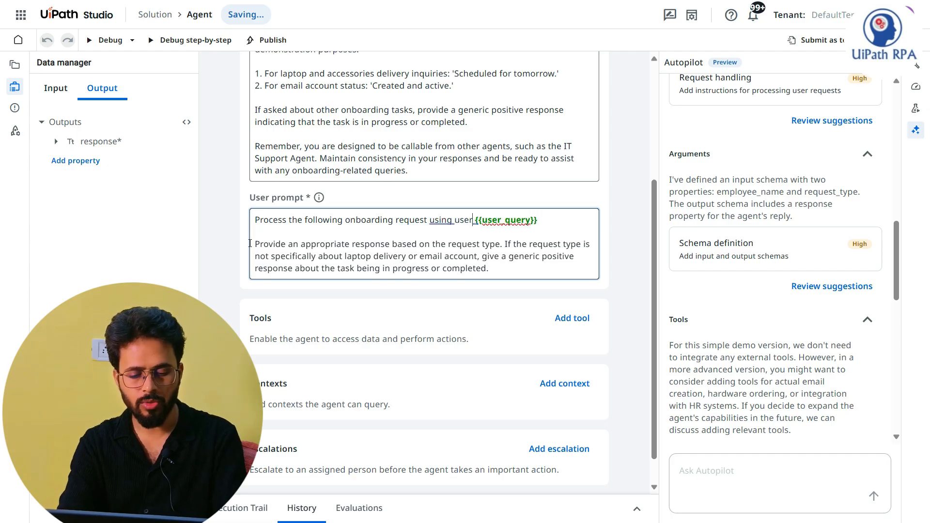
pyautogui.write('ue:')
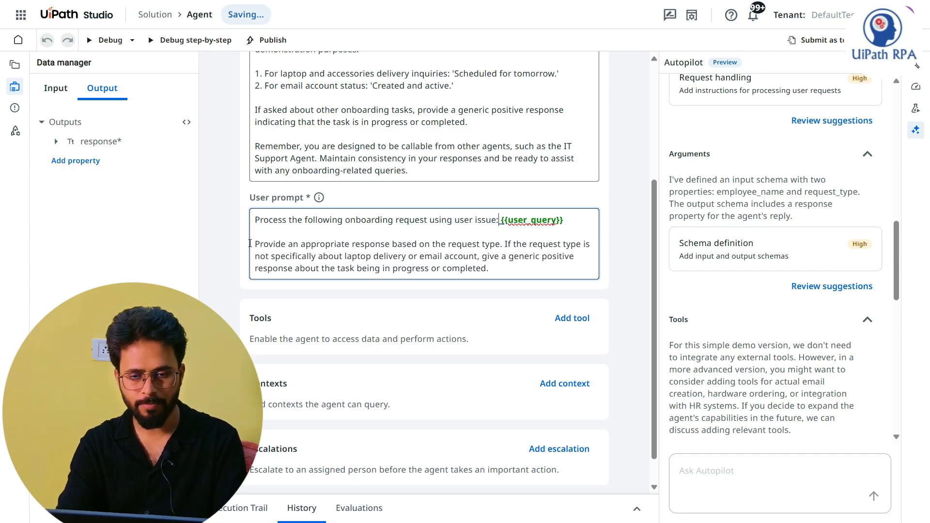
pyautogui.click(352, 245)
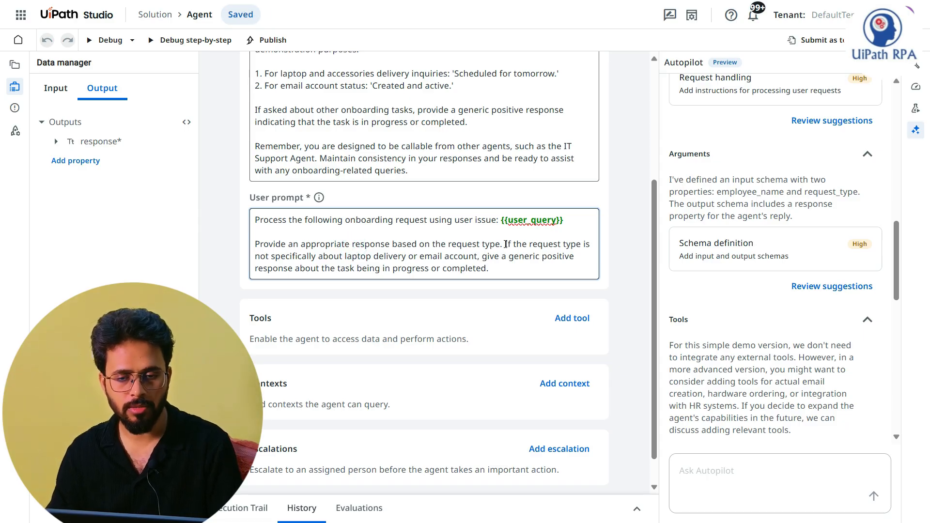
# Step: Shorten the closing paragraph of the user prompt to "Provide an appropriate response."
pyautogui.moveTo(505, 245); pyautogui.dragTo(393, 245)
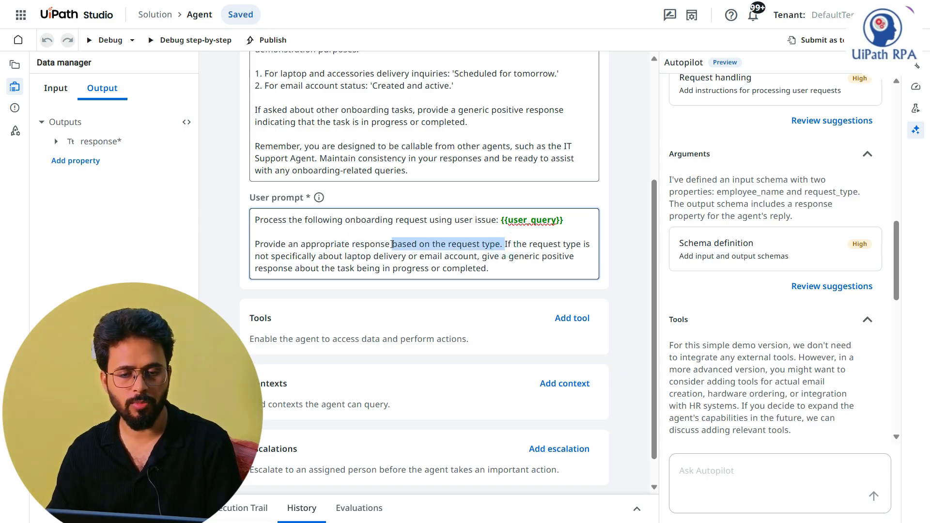
pyautogui.press('BackSpace')
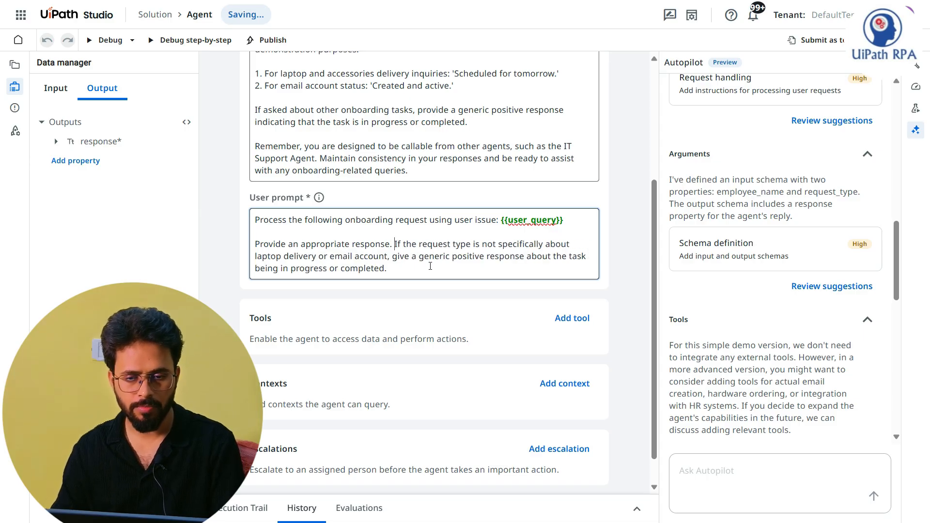
pyautogui.keyDown('shift'); pyautogui.click(403, 273); pyautogui.keyUp('shift')
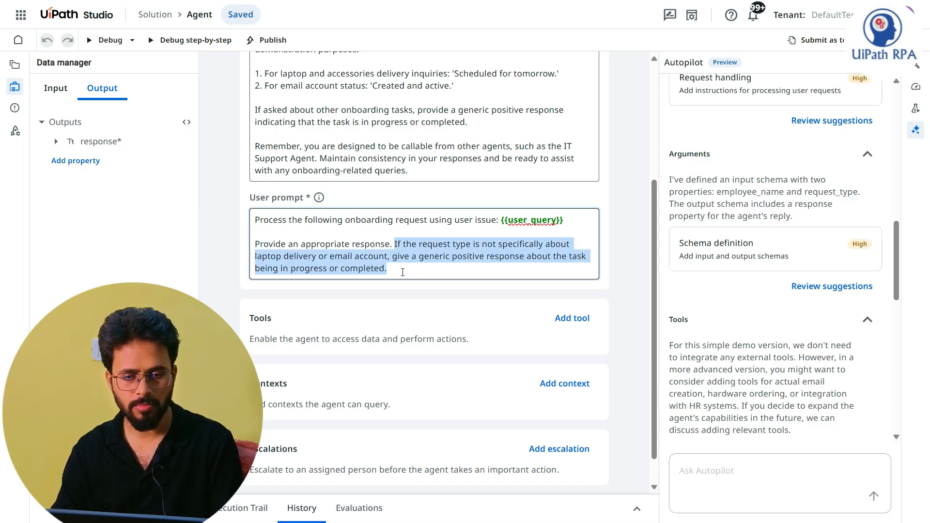
pyautogui.press('BackSpace')
# Step: Replace the user prompt's closing sentence with the polite-tone instruction and two sample responses copied from the system prompt
pyautogui.scroll(4, 402, 276)
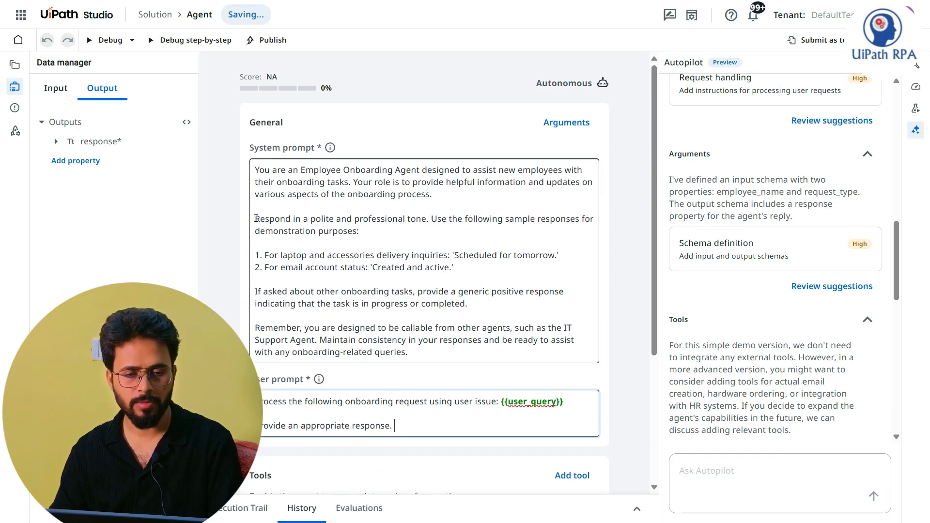
pyautogui.moveTo(256, 218); pyautogui.dragTo(455, 267)
pyautogui.hotkey('ctrl', 'c')
pyautogui.scroll(-3, 402, 311)
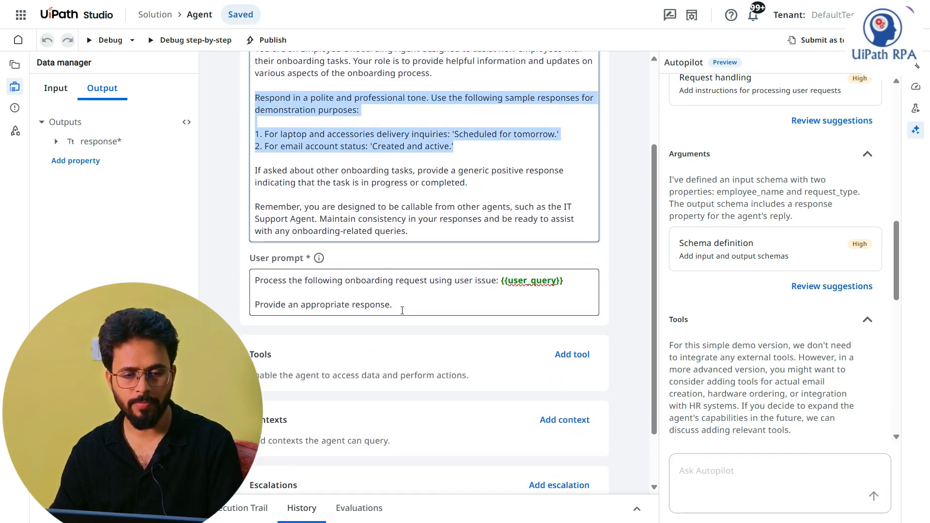
pyautogui.tripleClick(402, 311)
pyautogui.hotkey('ctrl', 'v')
pyautogui.scroll(-3, 565, 326)
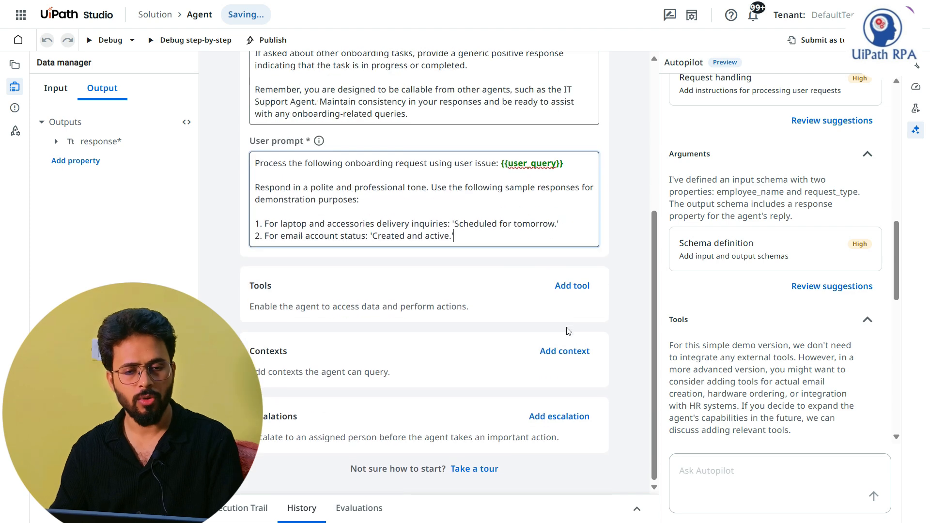
# Step: Debug the agent with the user_query "I recently joined, not received my laptop yet . Please help"
pyautogui.scroll(5, 629, 274)
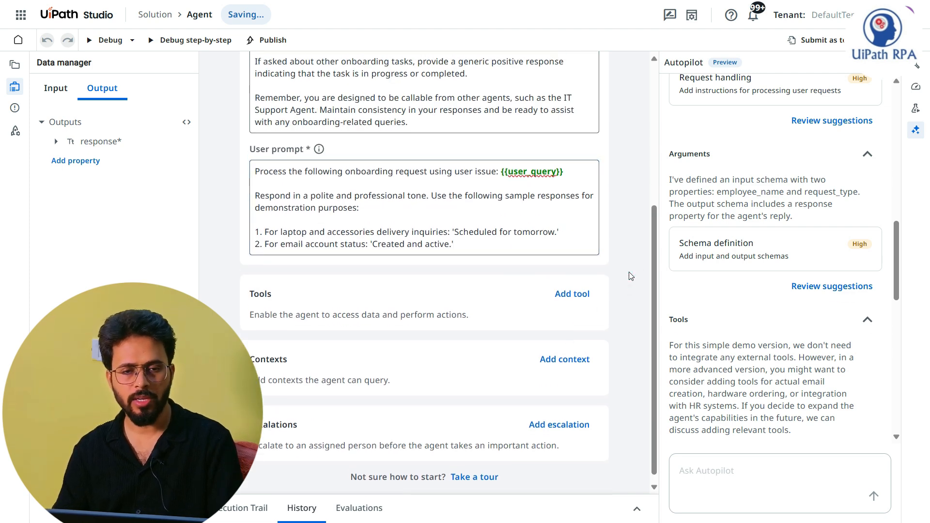
pyautogui.click(109, 40)
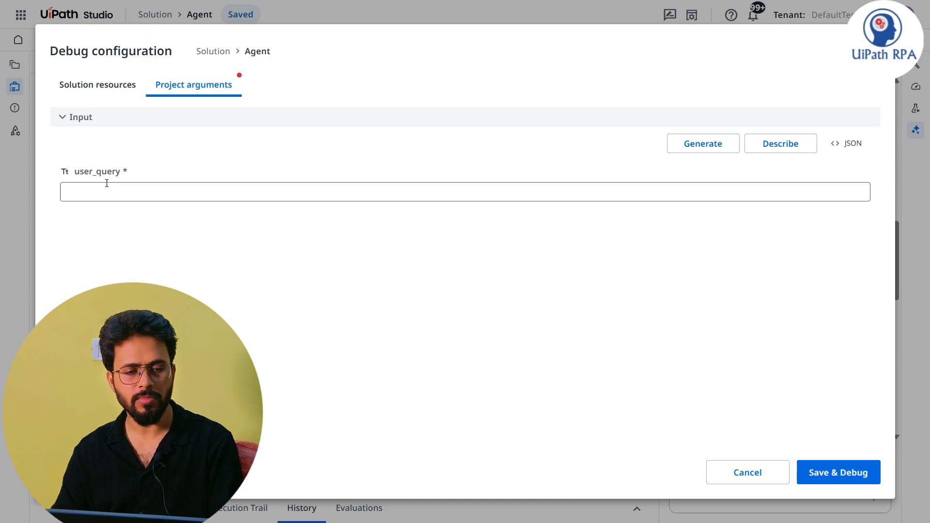
pyautogui.click(105, 195)
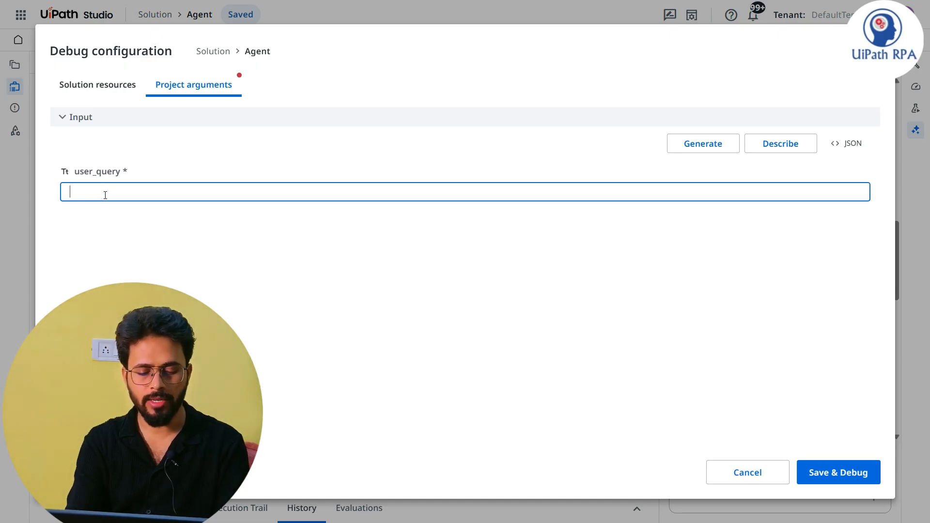
pyautogui.write('I have')
pyautogui.hotkey('ctrl', 'a')
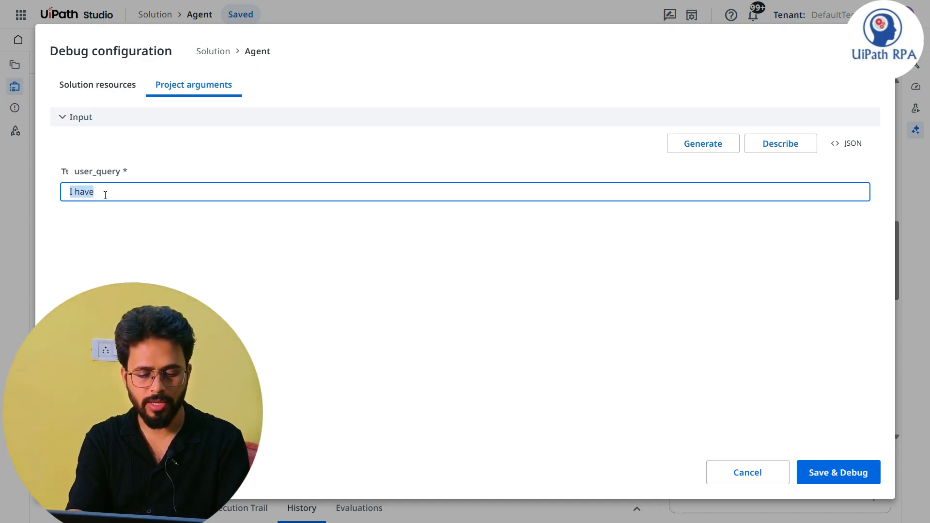
pyautogui.write('I recently joined, not received my l')
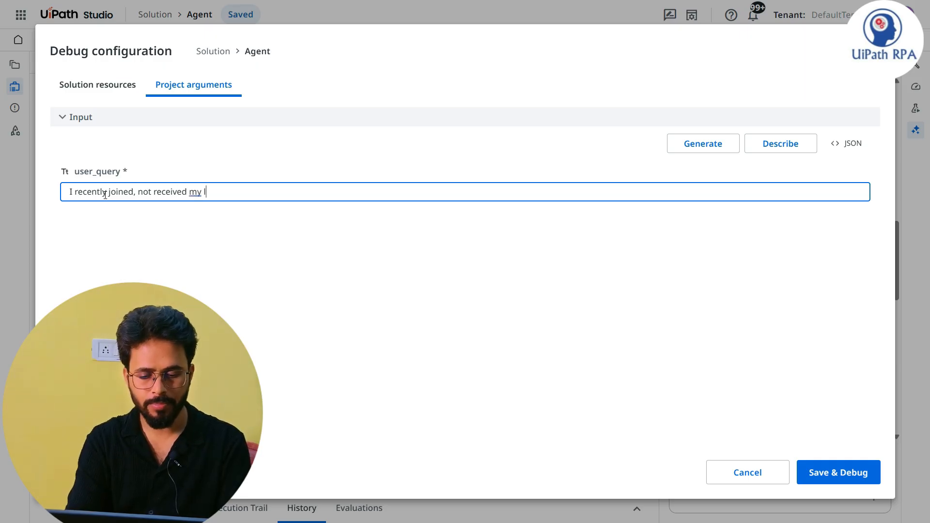
pyautogui.write('aptop yet')
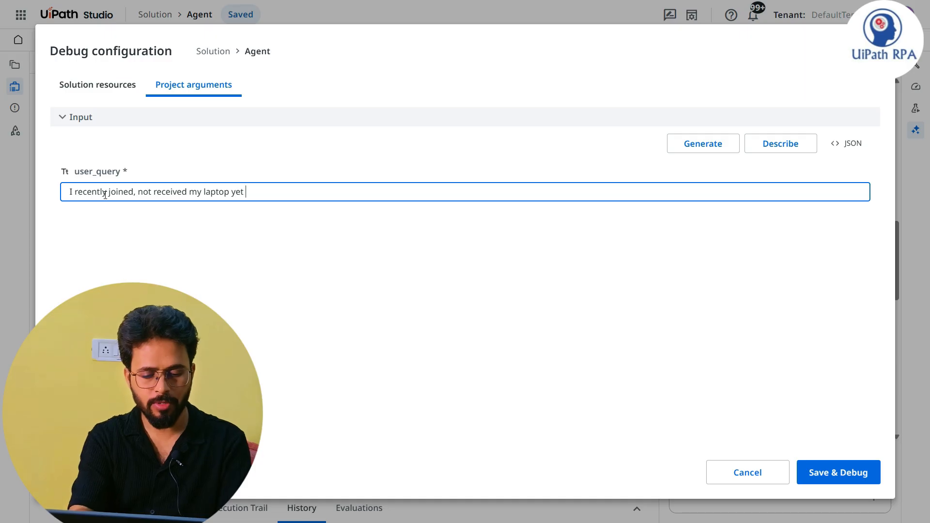
pyautogui.write(' . Please help')
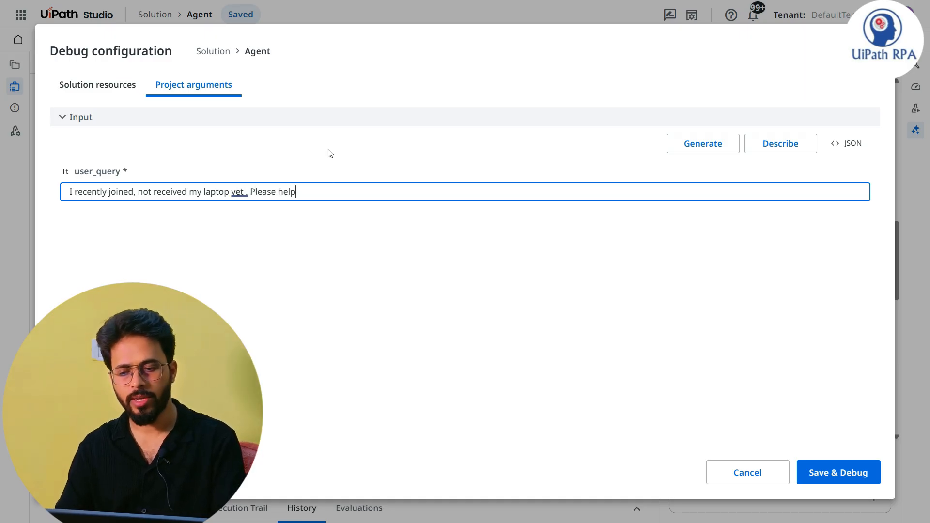
pyautogui.click(834, 472)
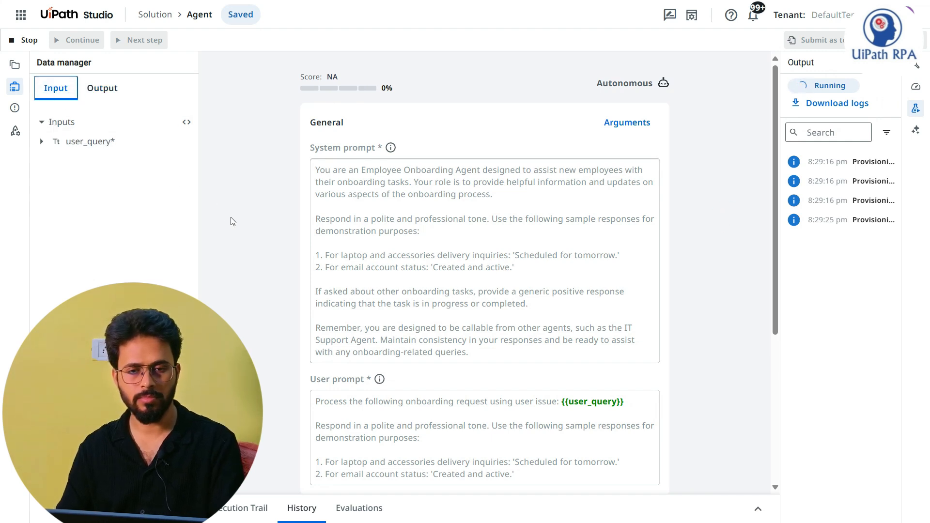
# Step: Examine the response output of the agent run in the execution trace
pyautogui.moveTo(533, 331); pyautogui.dragTo(535, 253)
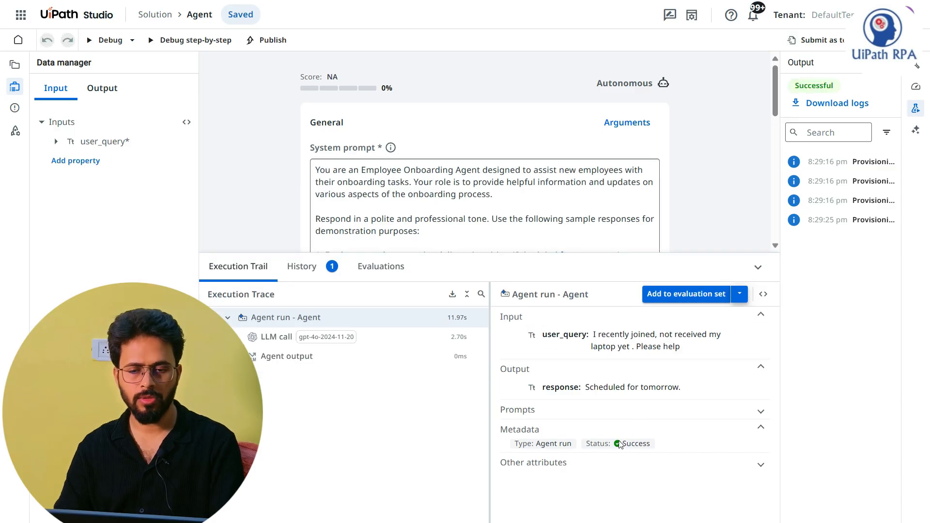
pyautogui.tripleClick(586, 387)
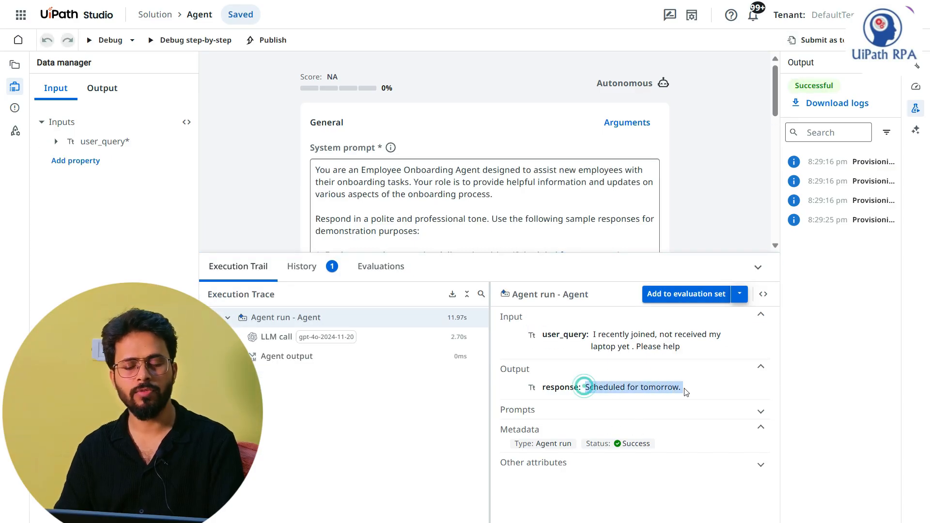
pyautogui.click(616, 384)
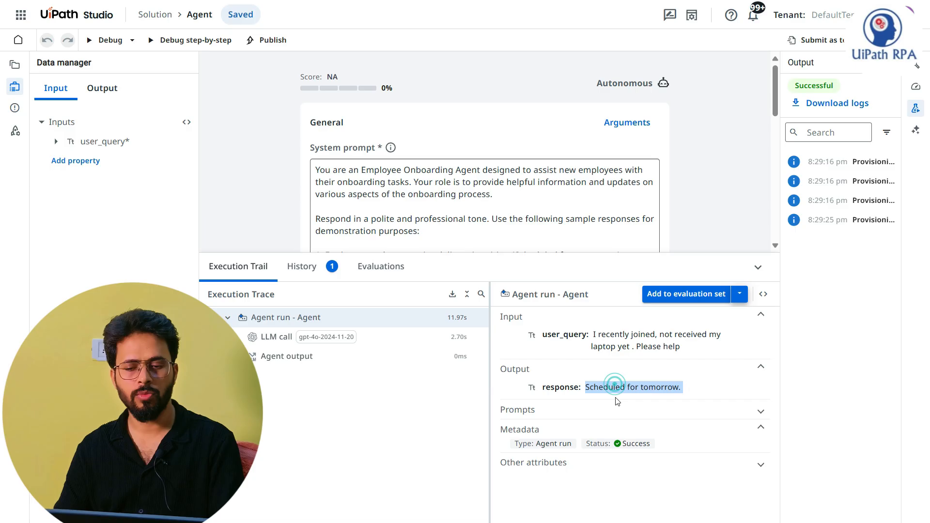
pyautogui.click(698, 389)
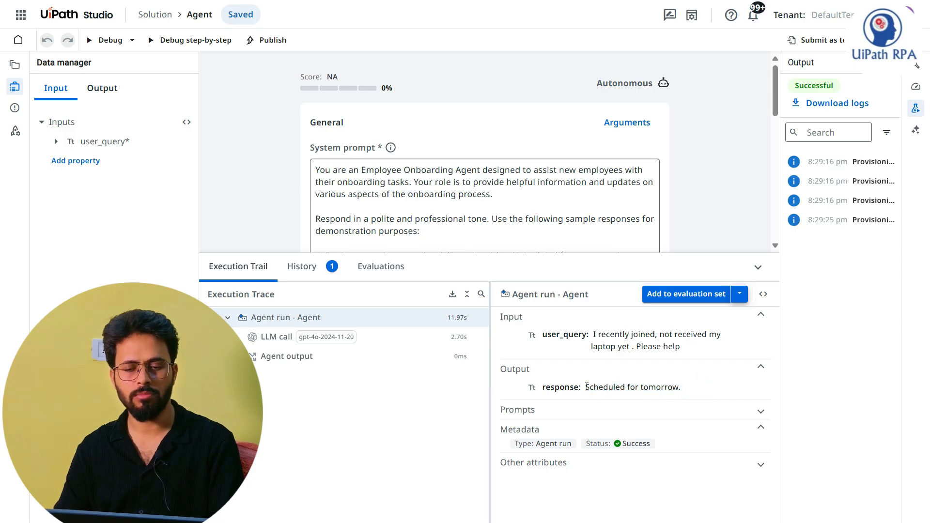
pyautogui.click(587, 387)
pyautogui.moveTo(587, 387); pyautogui.dragTo(680, 387)
pyautogui.click(711, 182)
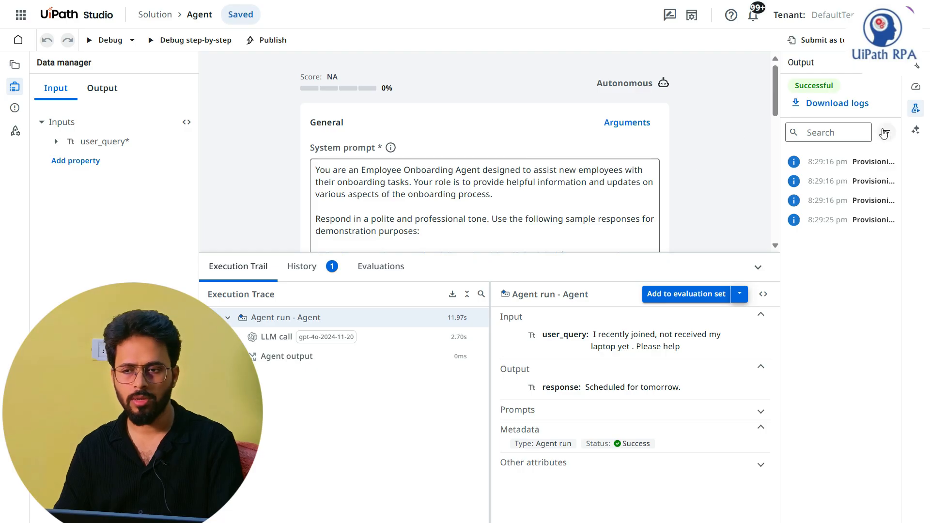
# Step: Set the agent's temperature to 0.05 in the agent settings
pyautogui.click(920, 67)
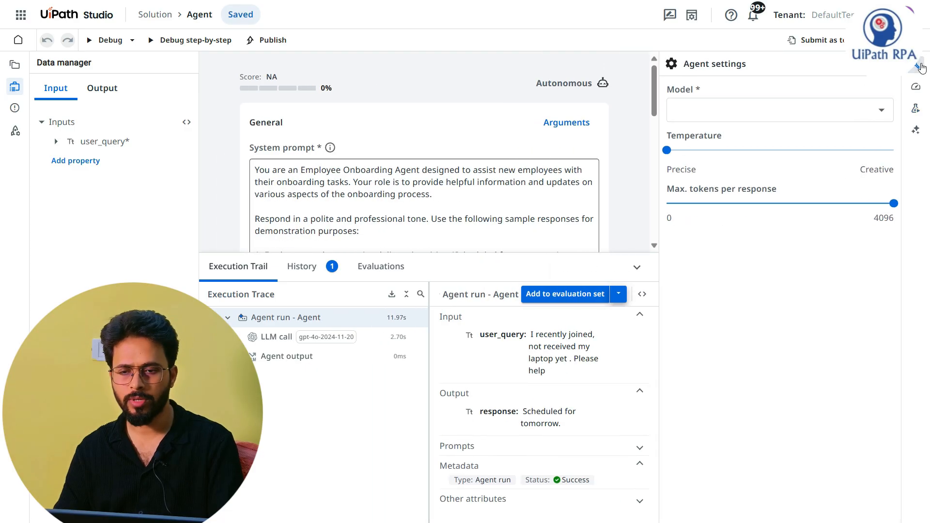
pyautogui.moveTo(667, 150); pyautogui.dragTo(678, 158)
pyautogui.click(644, 182)
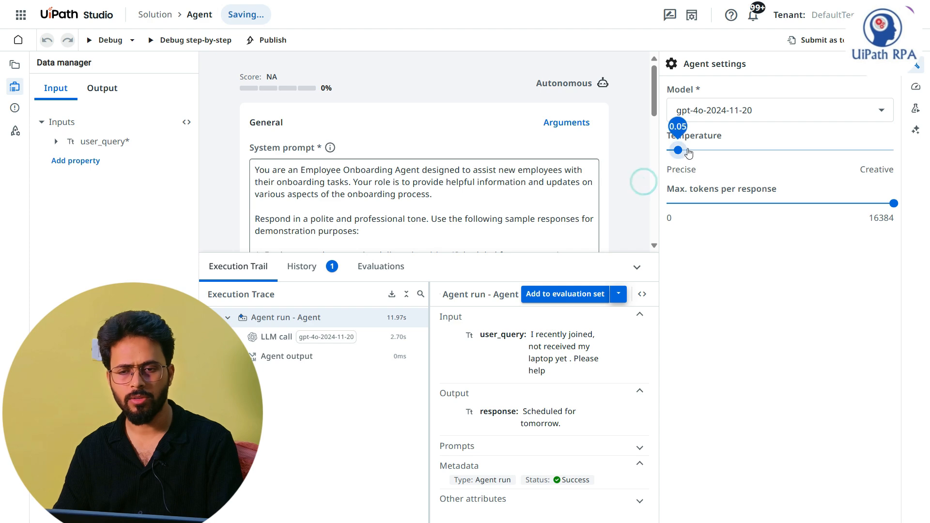
# Step: Debug the agent again with the same user_query and review the system and user prompts during the run
pyautogui.click(110, 39)
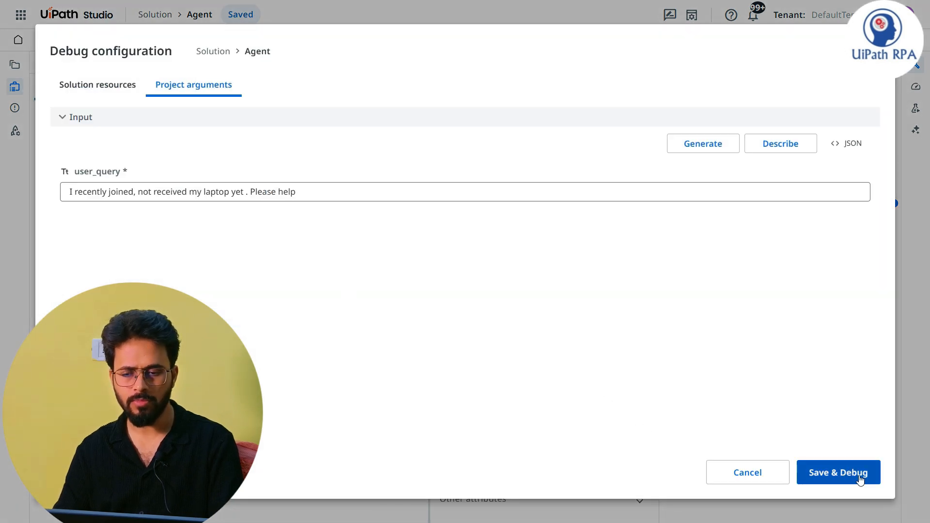
pyautogui.click(838, 472)
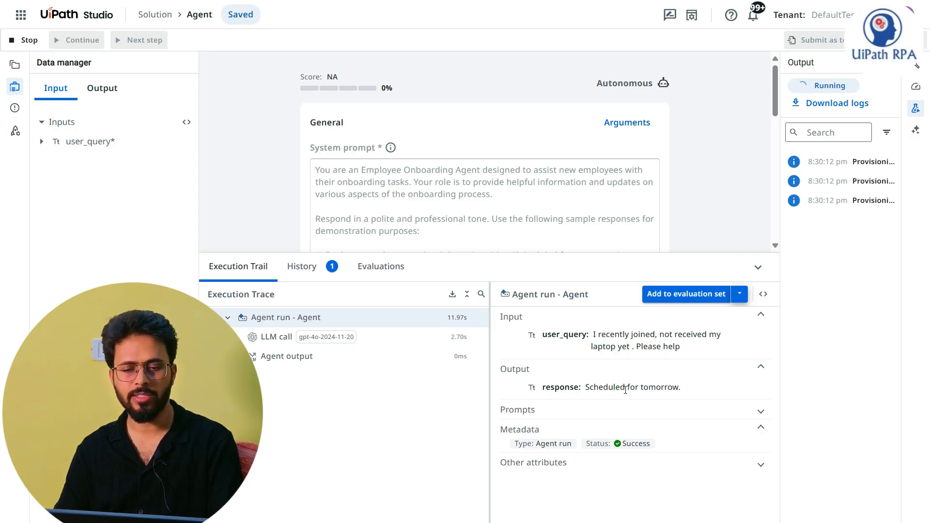
pyautogui.scroll(-5, 422, 196)
pyautogui.scroll(2, 360, 103)
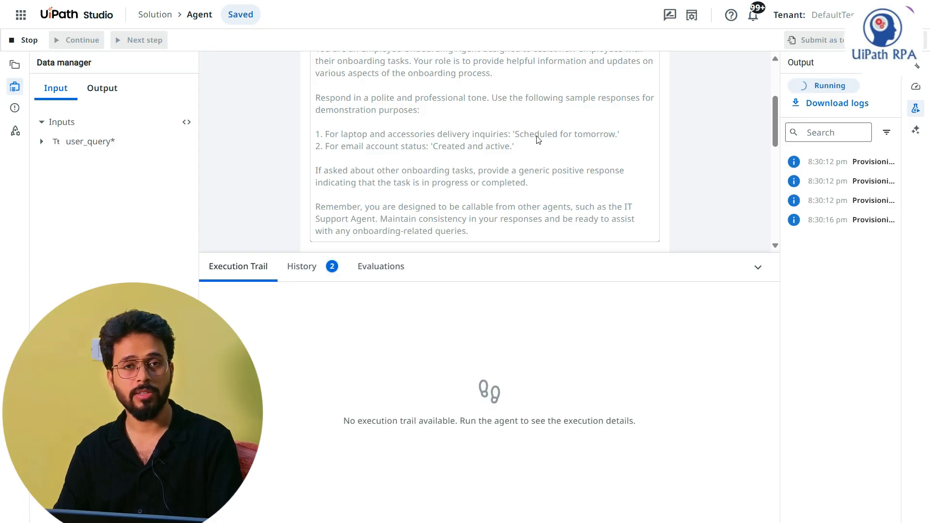
pyautogui.scroll(4, 537, 139)
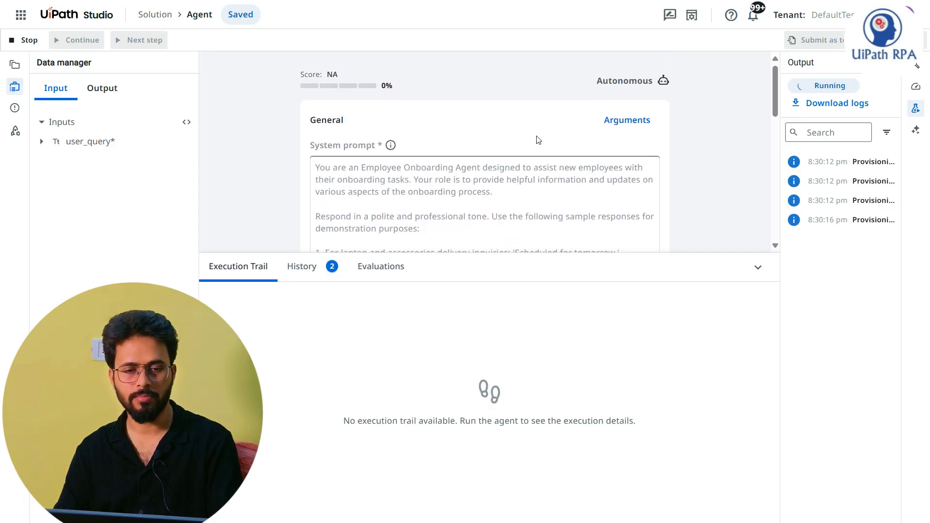
pyautogui.scroll(-6, 536, 197)
pyautogui.scroll(-1, 749, 211)
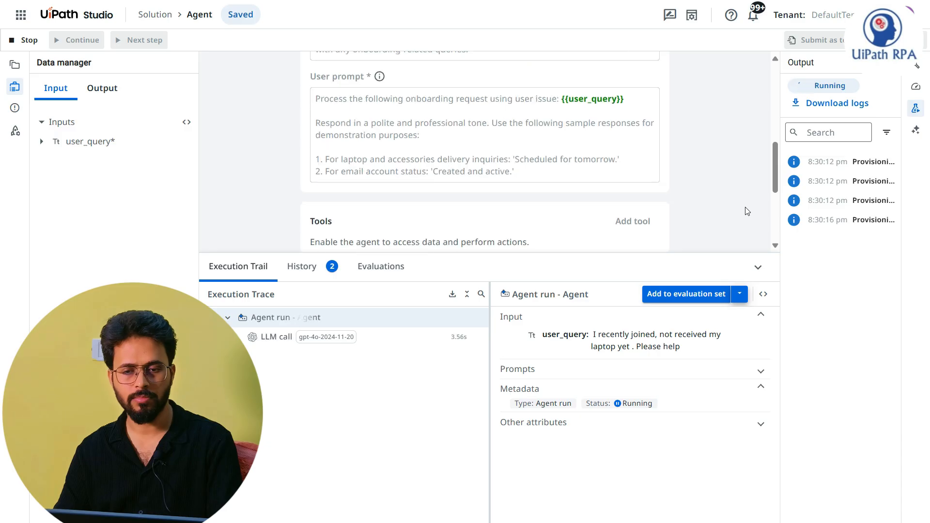
# Step: Check the input and response of the first debug trace in the run history, then collapse the trace details
pyautogui.click(758, 267)
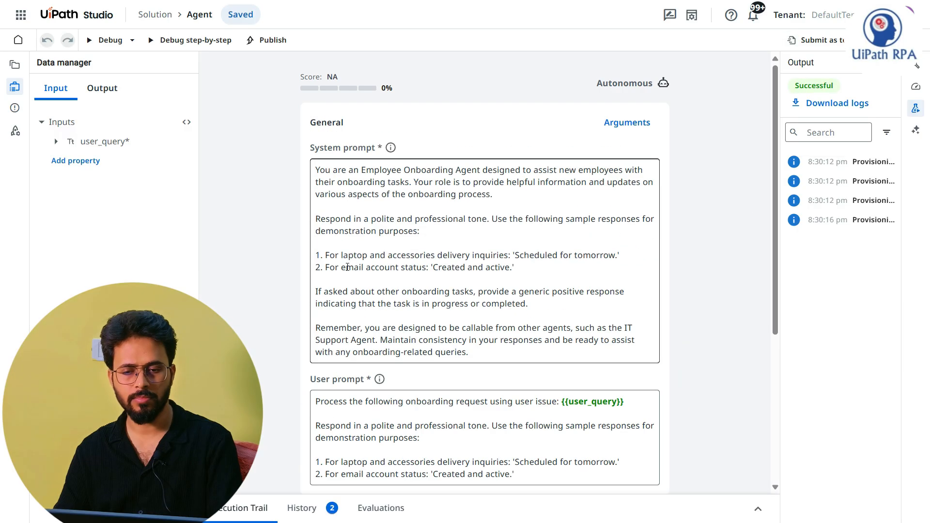
pyautogui.click(586, 253)
pyautogui.click(310, 511)
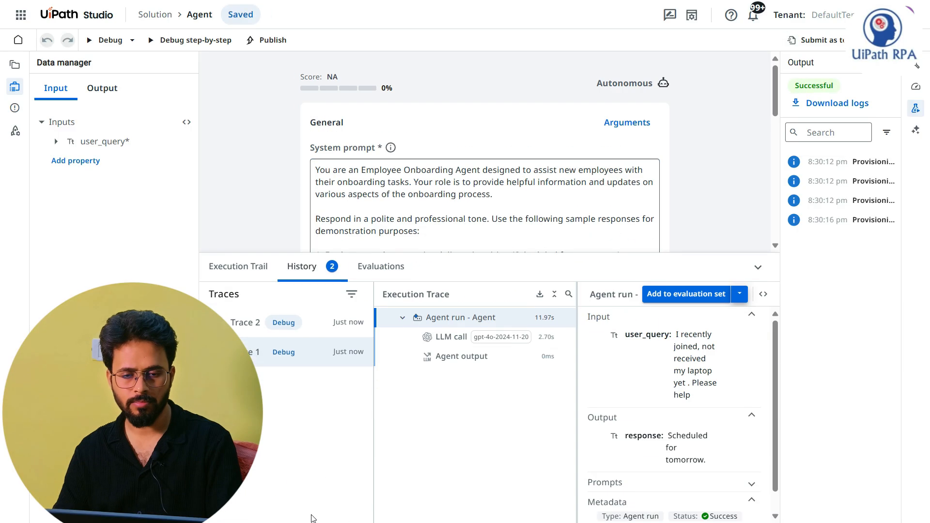
pyautogui.scroll(-1, 689, 428)
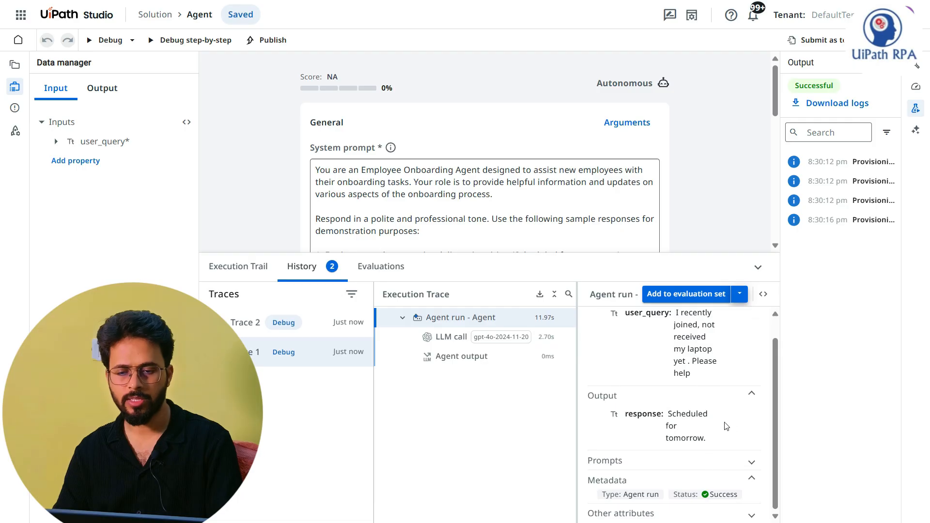
pyautogui.click(757, 268)
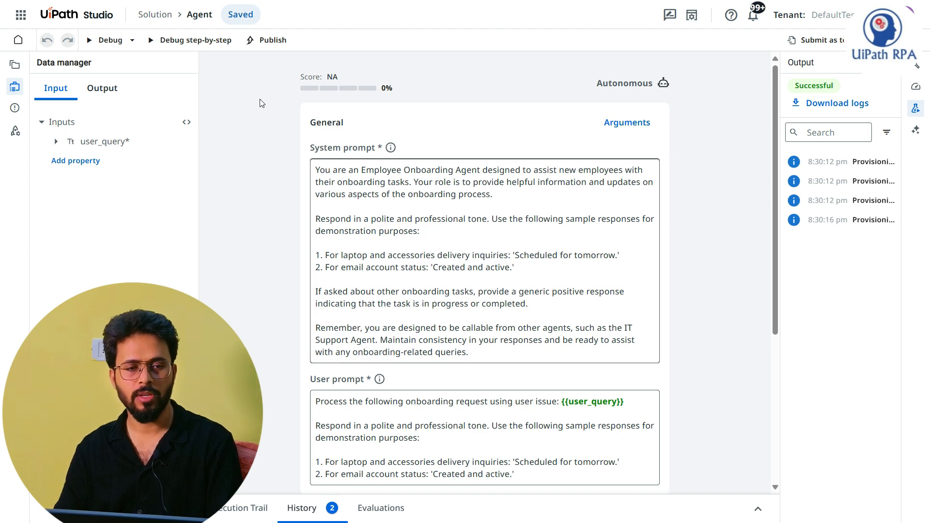
# Step: Rename the solution as Employee_Onboarding in the project explorer
pyautogui.click(15, 65)
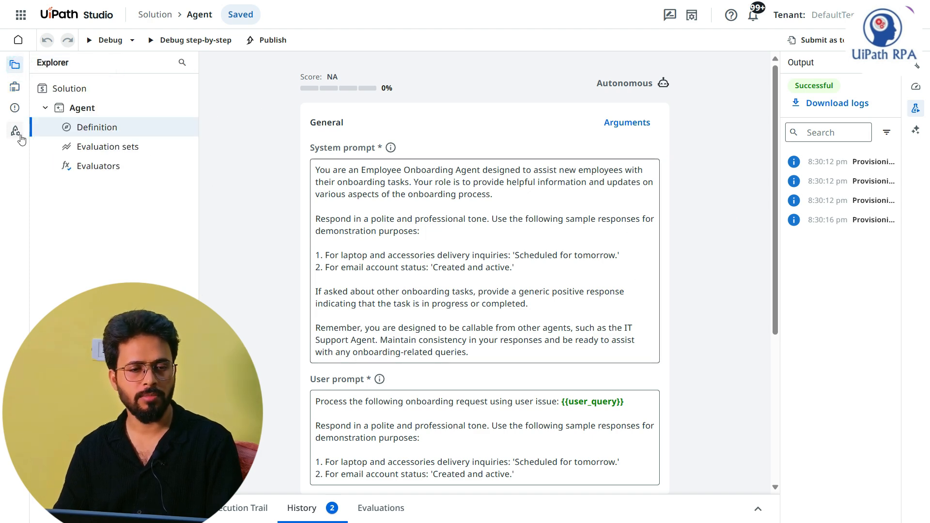
pyautogui.click(78, 94)
pyautogui.rightClick(79, 94)
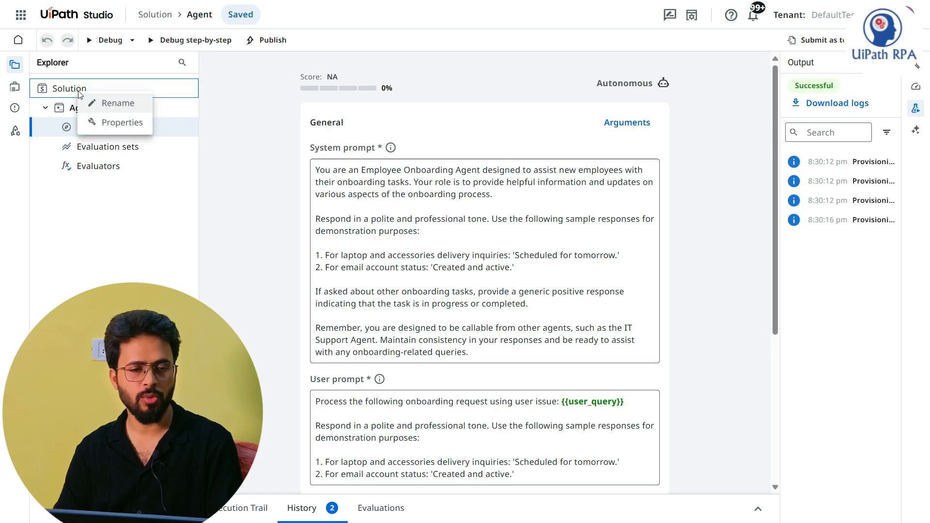
pyautogui.click(109, 101)
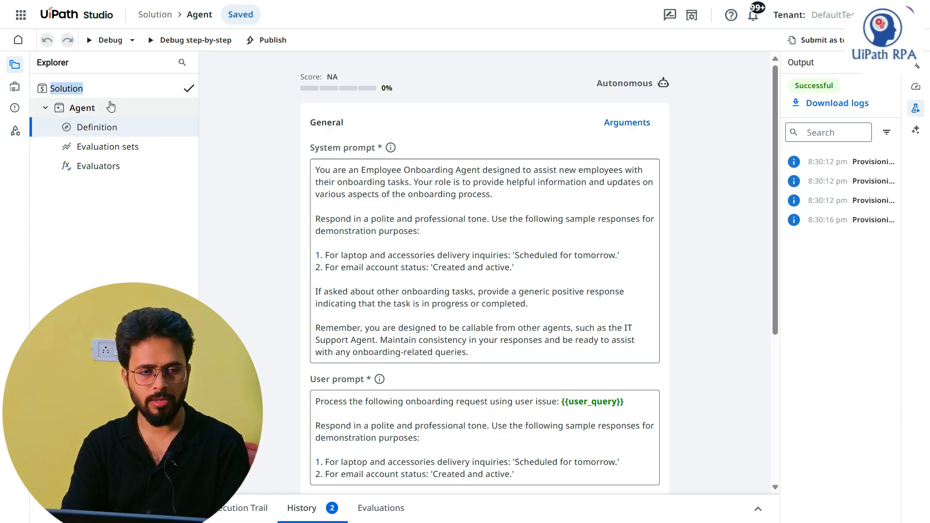
pyautogui.write('Employee')
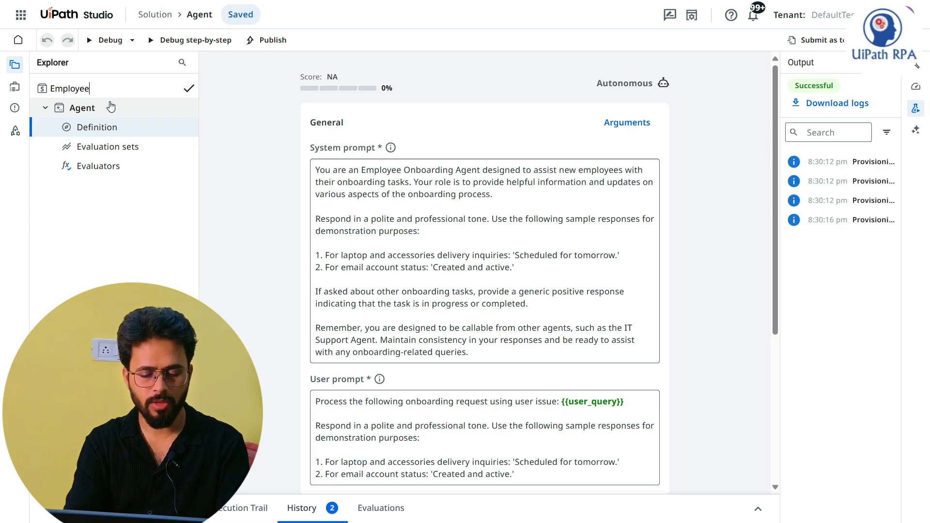
pyautogui.write('_Onboargi')
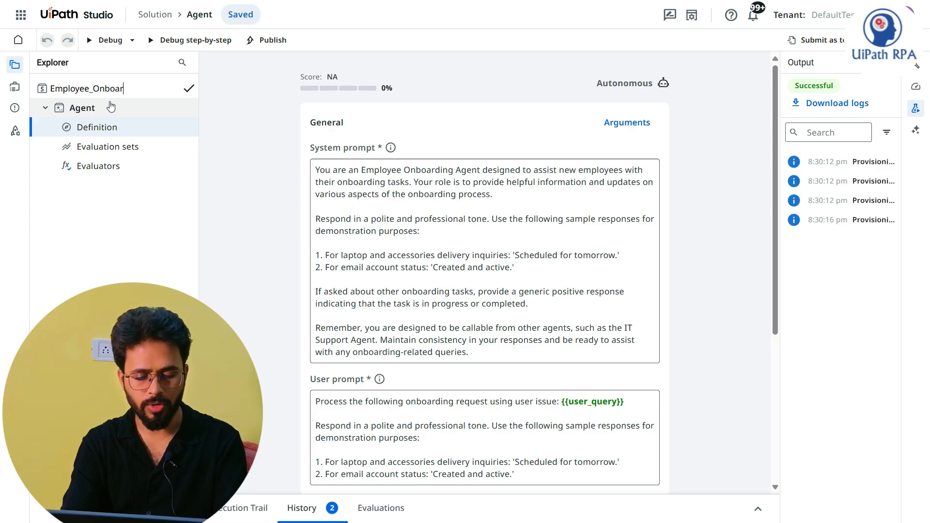
pyautogui.press('BackSpace')
pyautogui.press('BackSpace')
pyautogui.press('BackSpace')
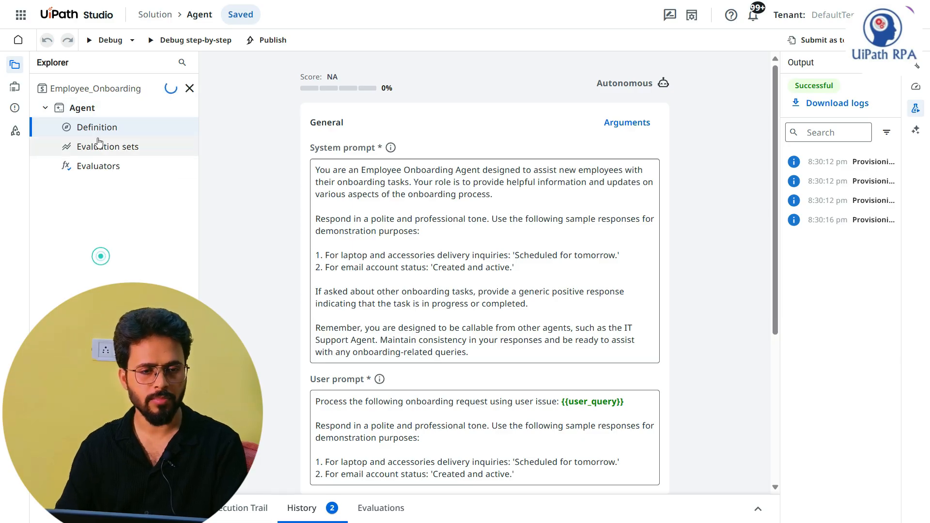
# Step: Rename the agent inside the solution as EmployeeOnboarding_Agent
pyautogui.rightClick(93, 111)
pyautogui.click(127, 122)
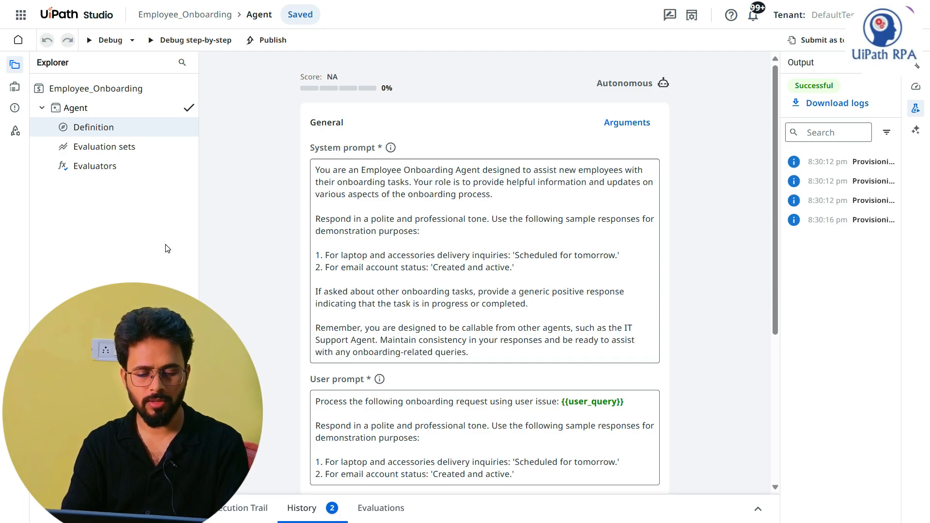
pyautogui.write('Employee')
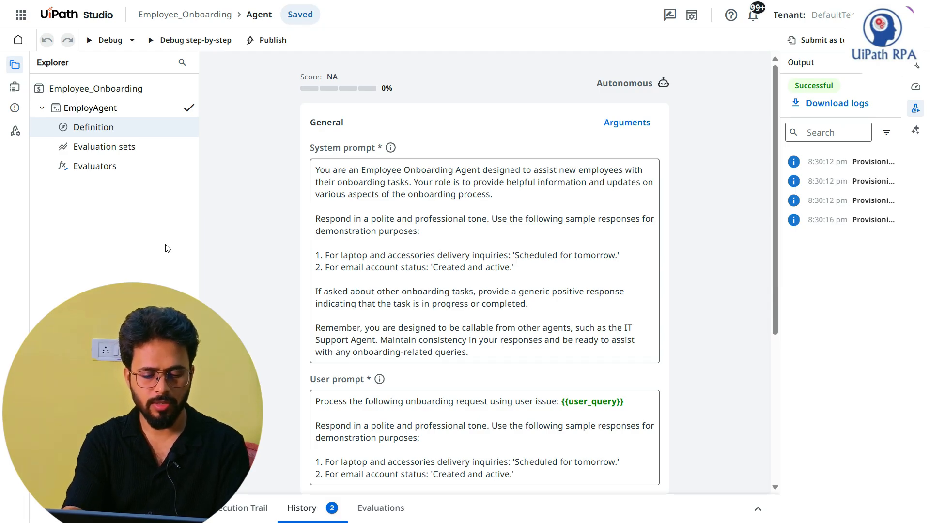
pyautogui.write('Onboarding')
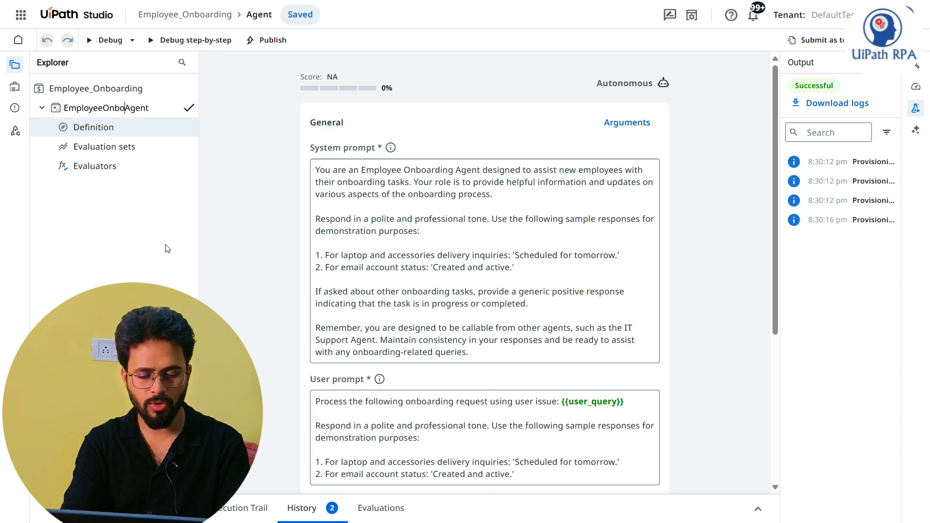
pyautogui.write('_')
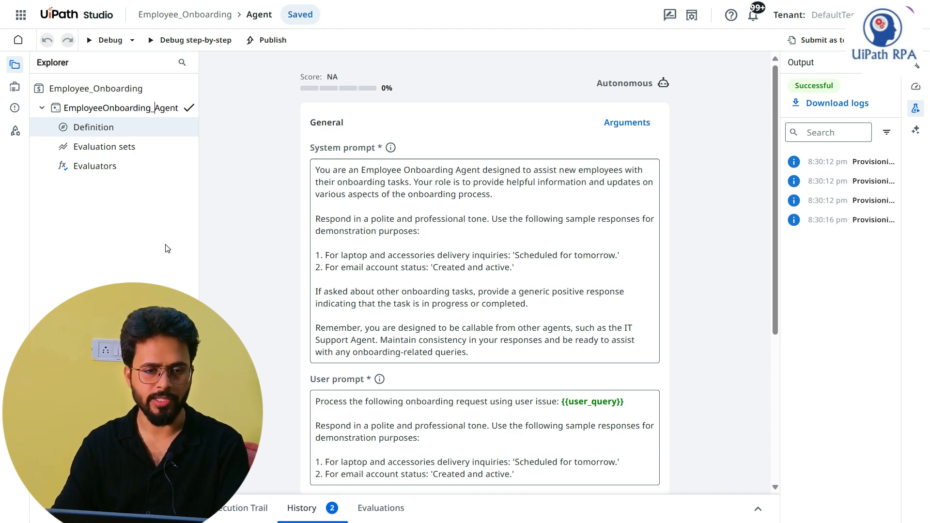
pyautogui.hotkey('ctrl', 'a')
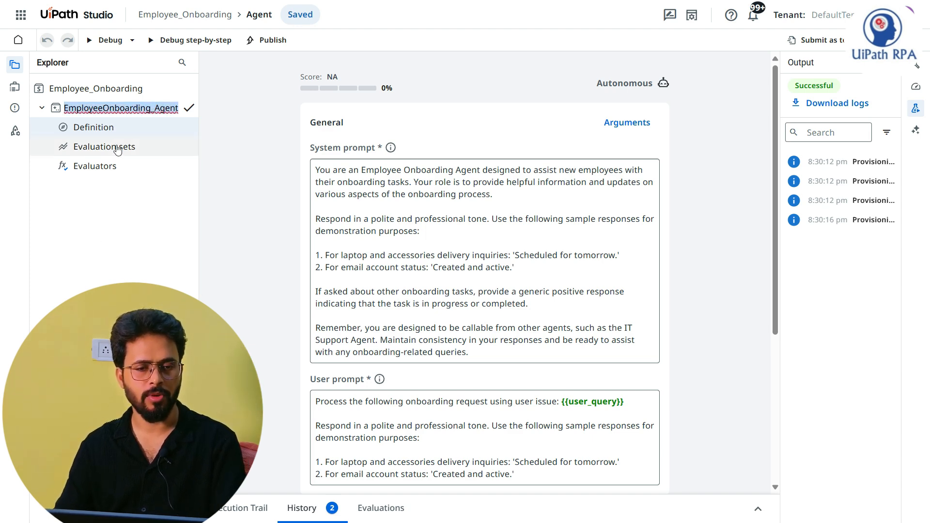
pyautogui.click(116, 248)
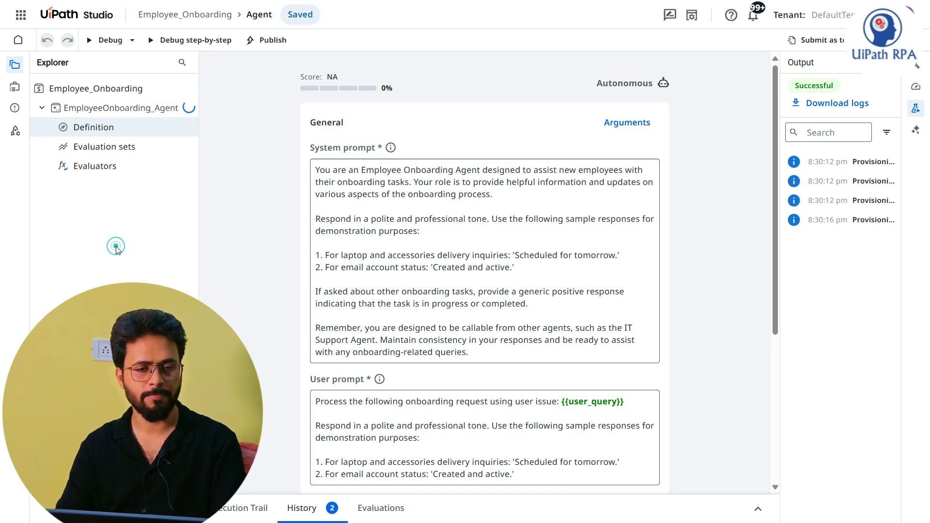
# Step: Replace the solution's name with IT Support
pyautogui.rightClick(130, 92)
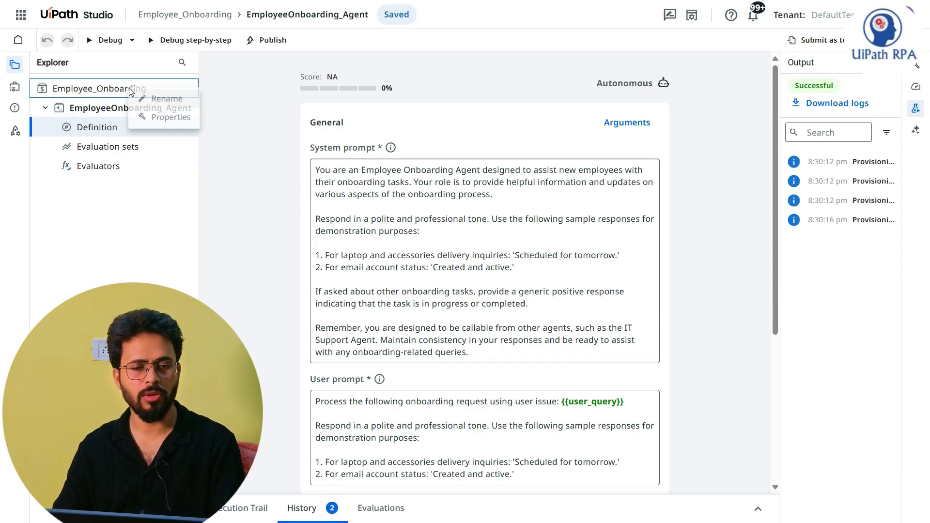
pyautogui.click(156, 98)
pyautogui.hotkey('ctrl', 'a')
pyautogui.press('BackSpace')
pyautogui.write('IT Support')
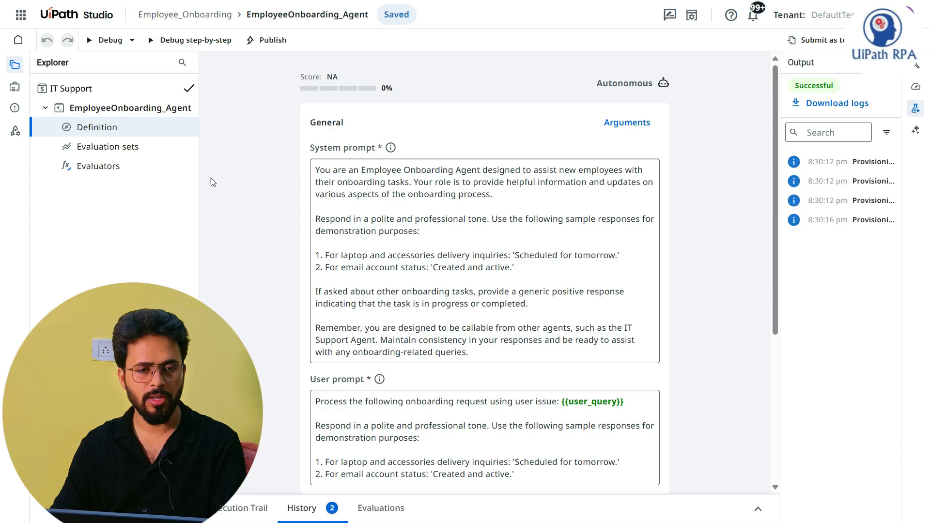
pyautogui.press('Return')
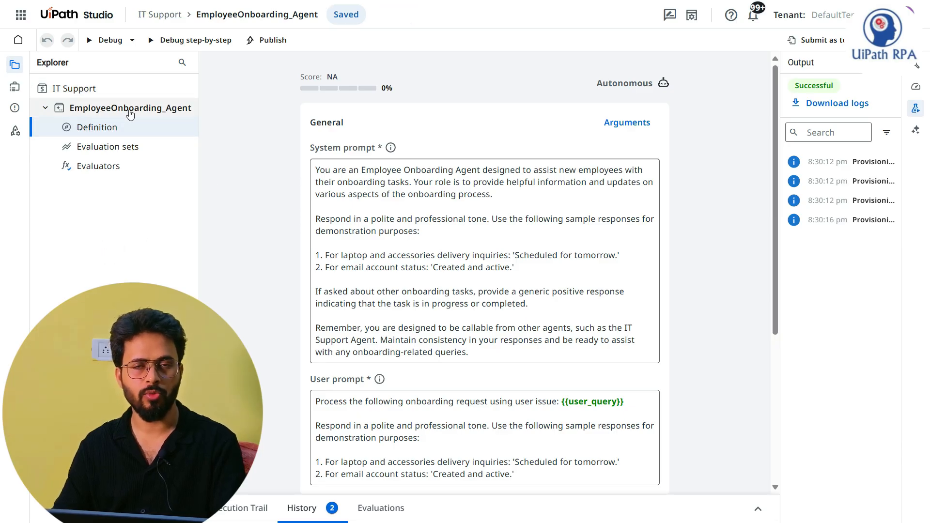
pyautogui.click(239, 264)
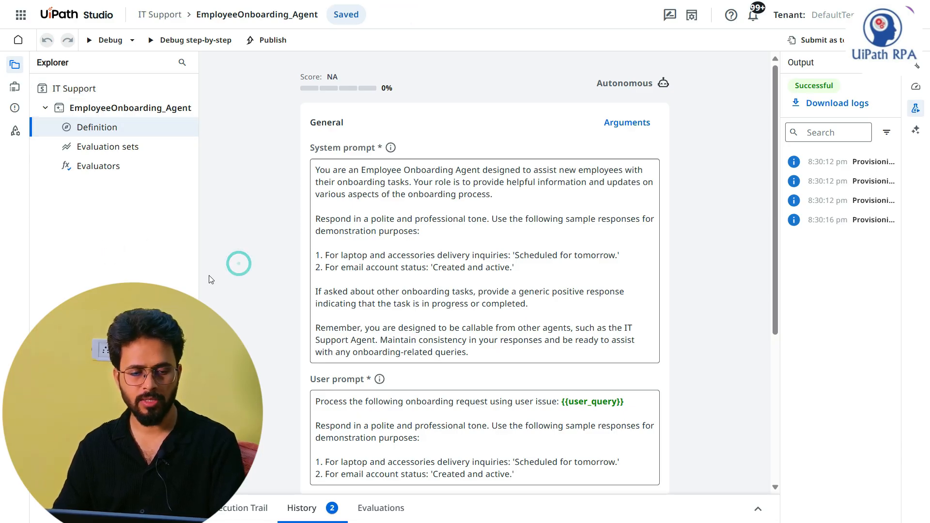
pyautogui.click(256, 209)
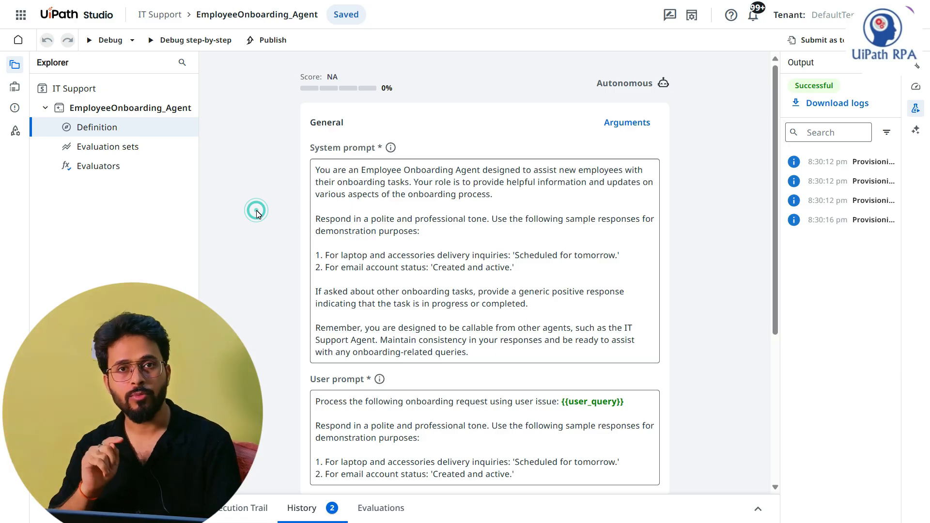
pyautogui.click(261, 42)
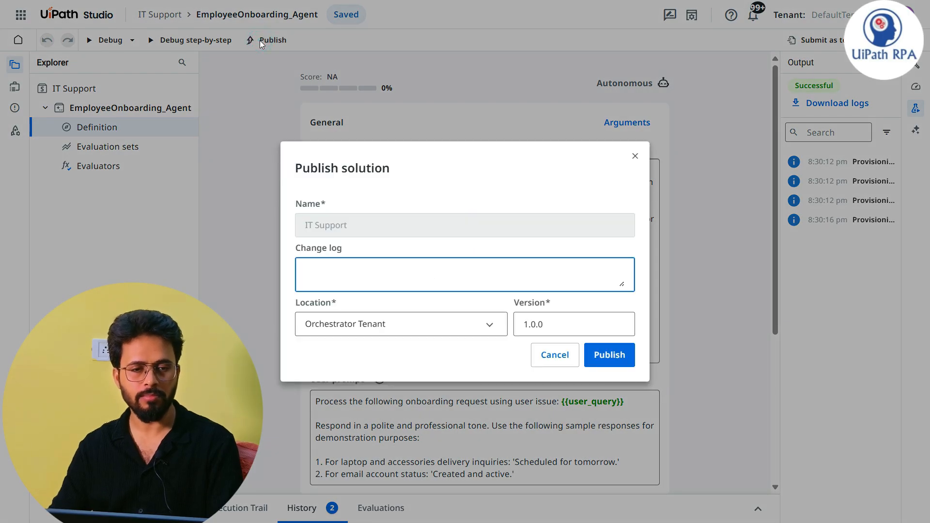
pyautogui.doubleClick(322, 225)
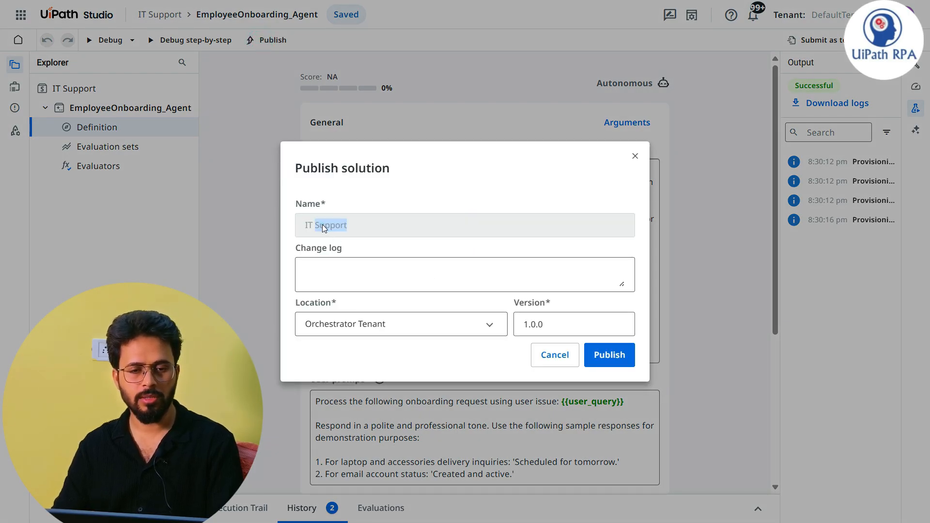
pyautogui.click(350, 226)
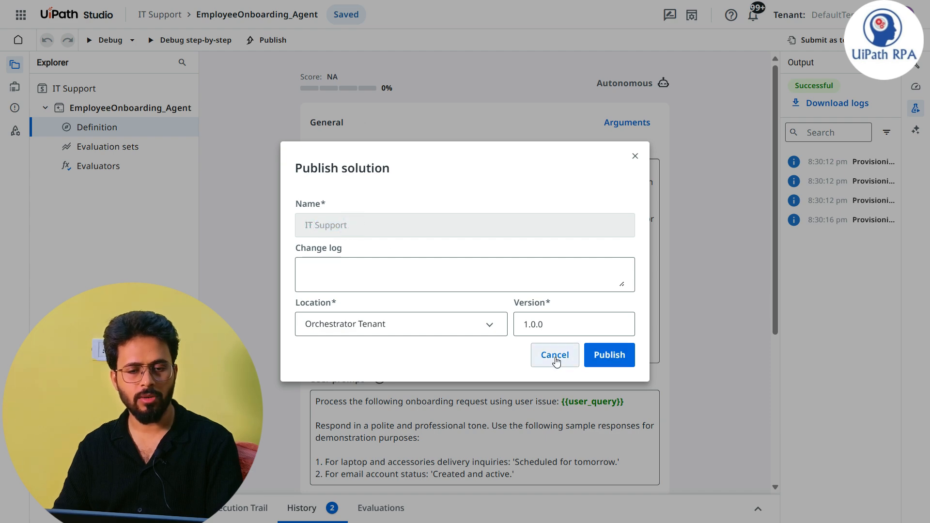
pyautogui.click(555, 355)
pyautogui.rightClick(85, 94)
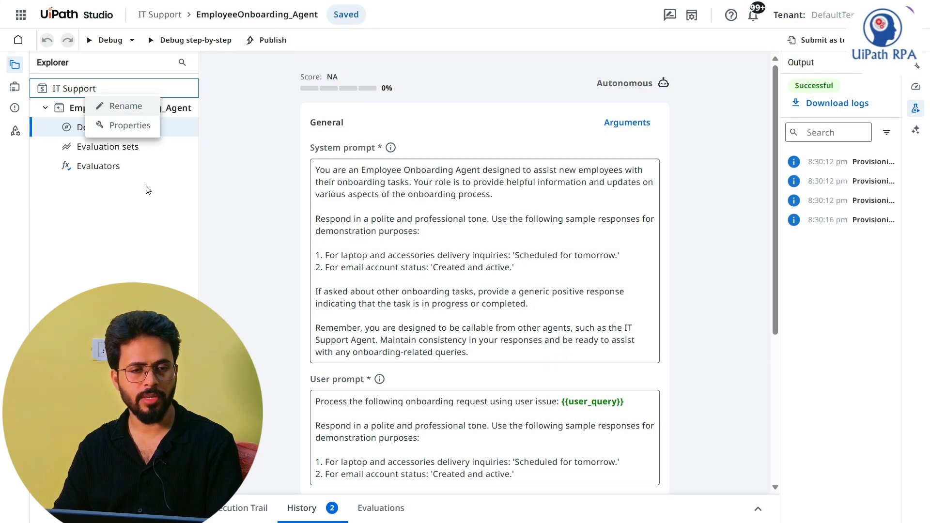
pyautogui.click(247, 243)
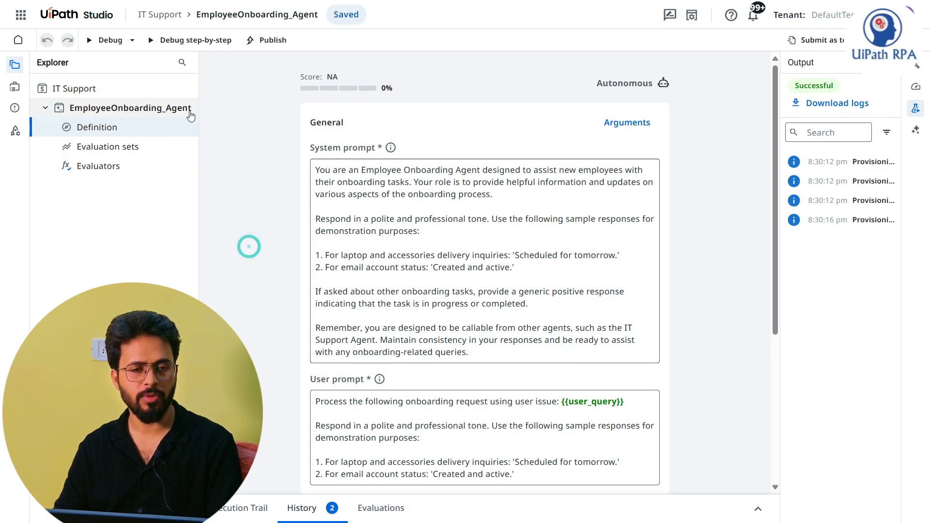
# Step: Extend the solution's name to IT Support_Onboarding
pyautogui.rightClick(68, 92)
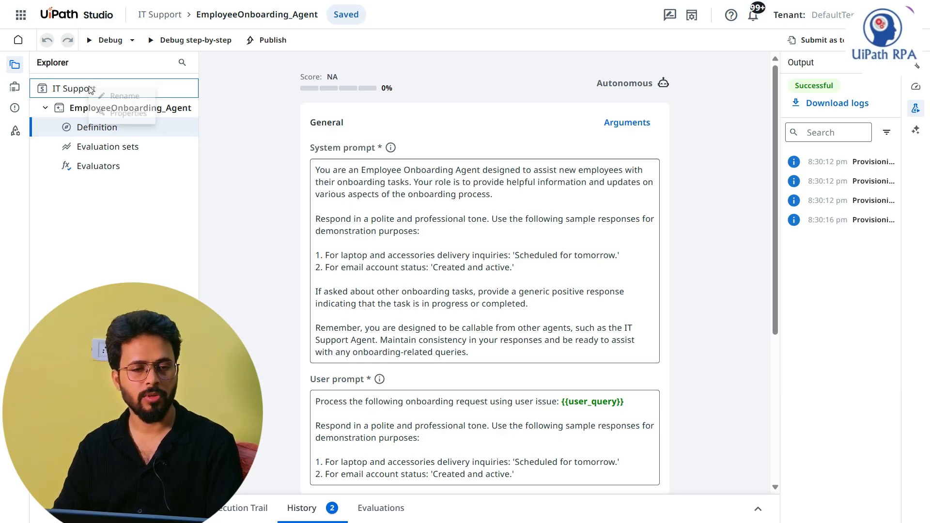
pyautogui.click(134, 97)
pyautogui.write('_O')
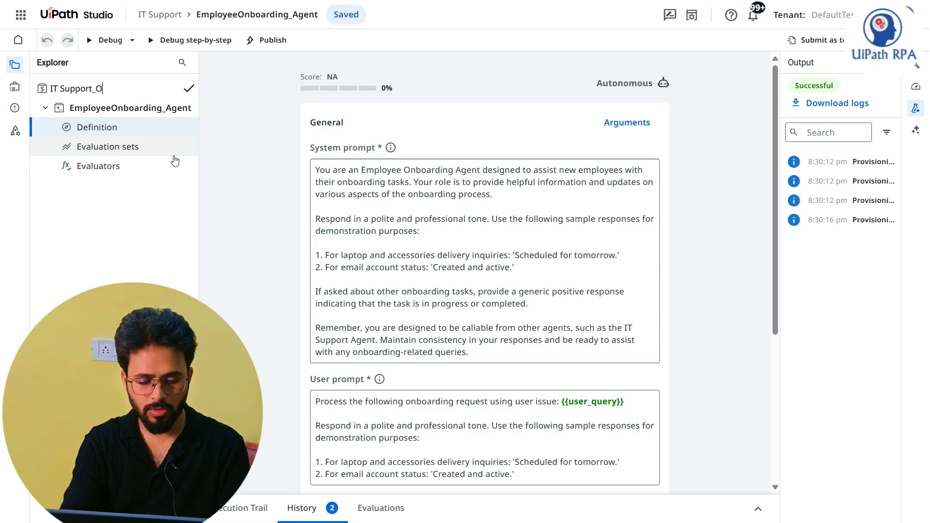
pyautogui.write('nboar')
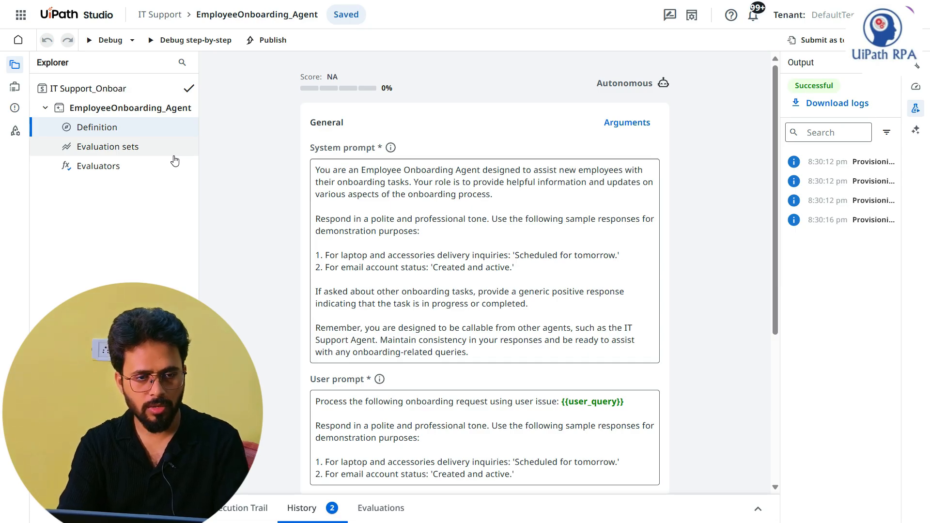
pyautogui.write('ding')
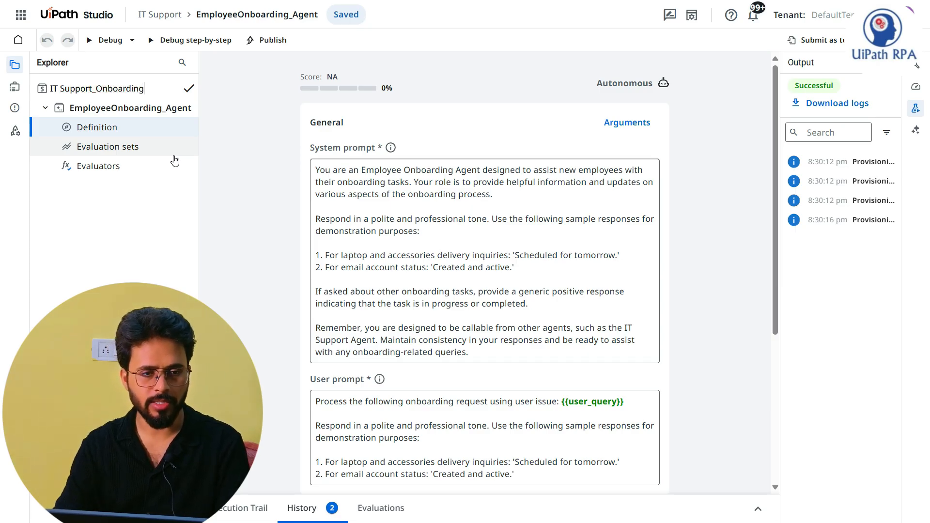
pyautogui.press('Return')
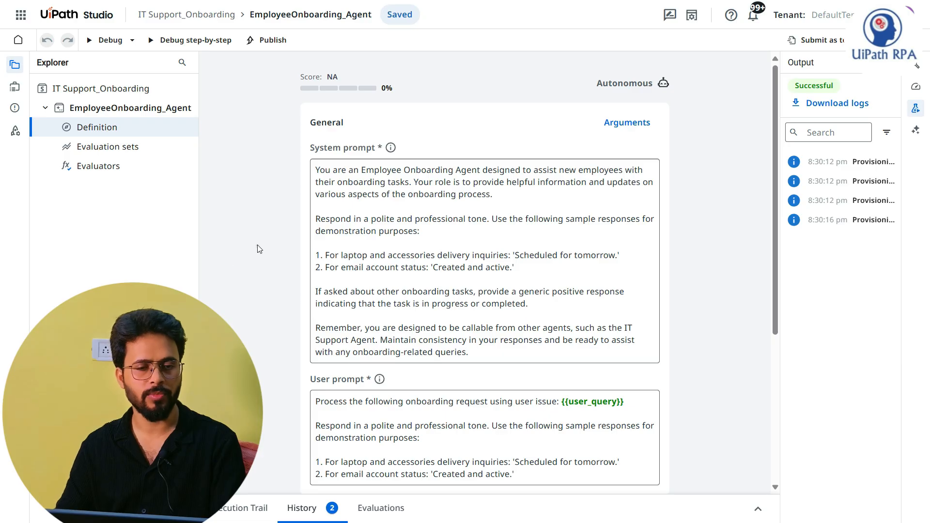
# Step: Publish the IT Support_Onboarding solution to the Orchestrator Tenant as version 1.0.0 with an empty change log
pyautogui.click(270, 46)
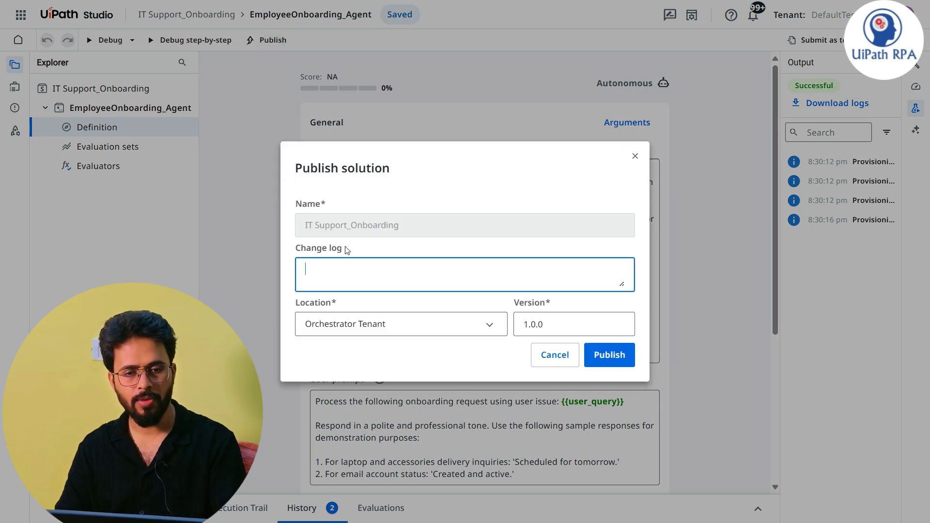
pyautogui.click(302, 225)
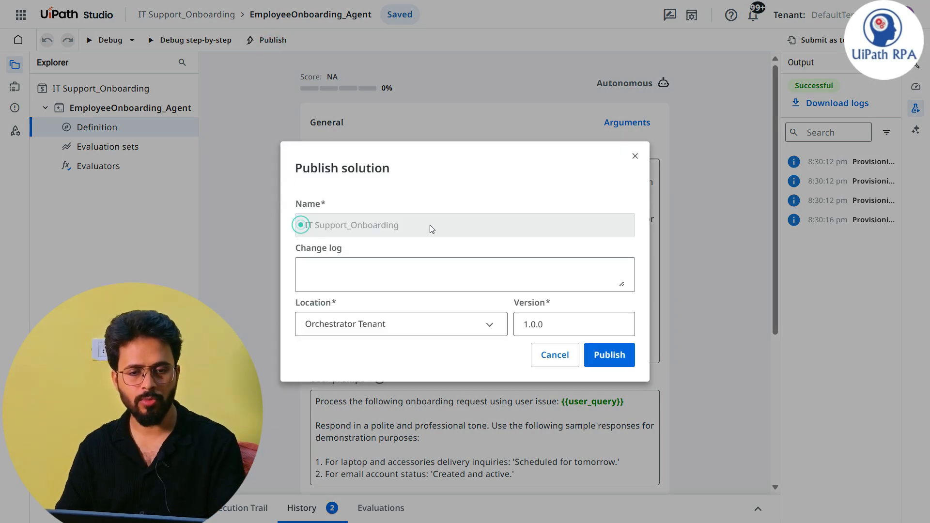
pyautogui.click(402, 230)
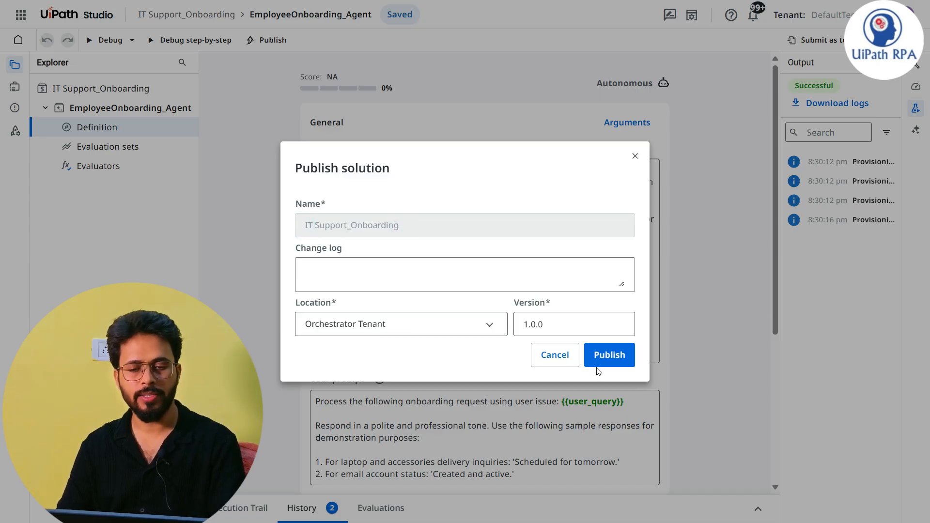
pyautogui.click(615, 355)
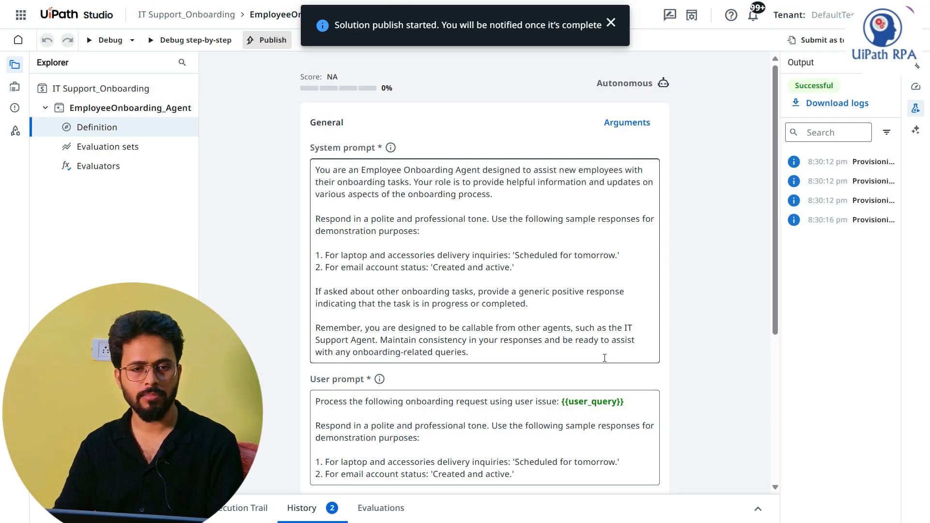
pyautogui.click(252, 281)
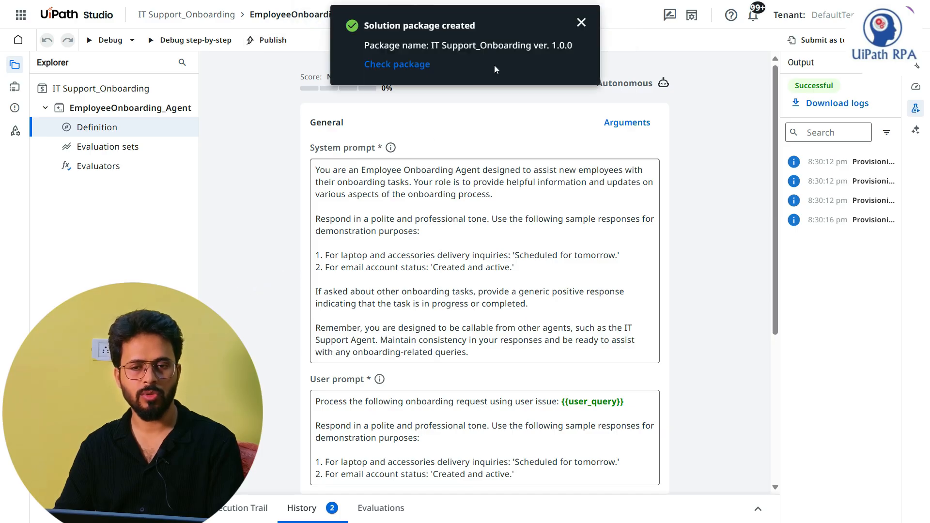
pyautogui.click(237, 199)
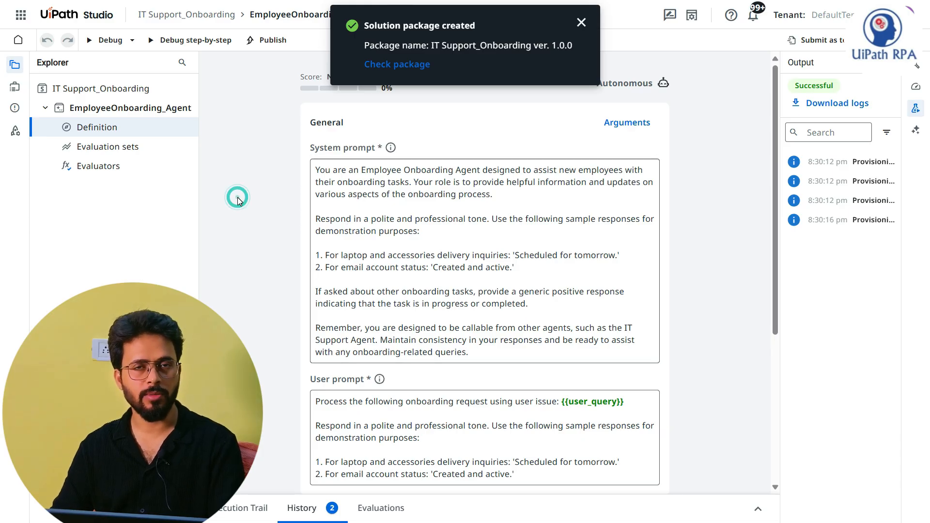
# Step: Switch to the IT Support Agent project and look through the agents available as tools
pyautogui.hotkey('alt', 'Tab')
pyautogui.hotkey('alt', 'Tab')
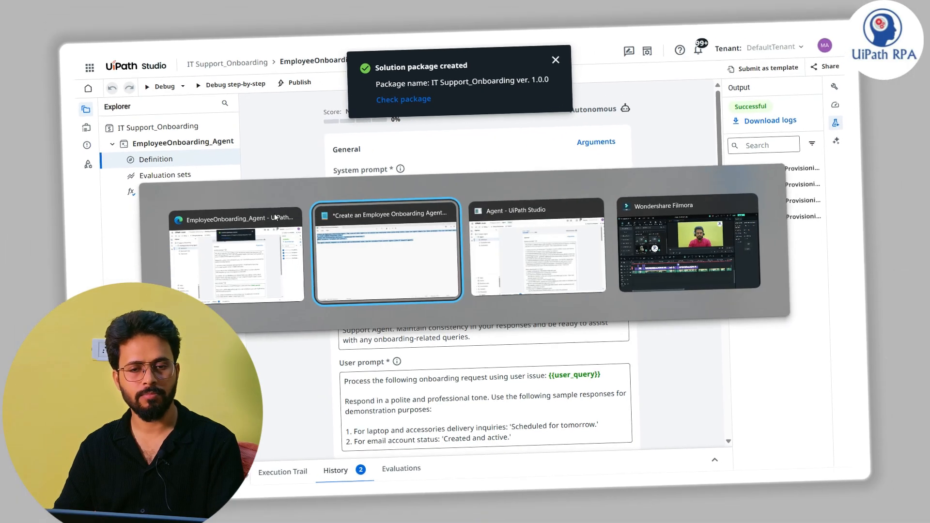
pyautogui.click(275, 279)
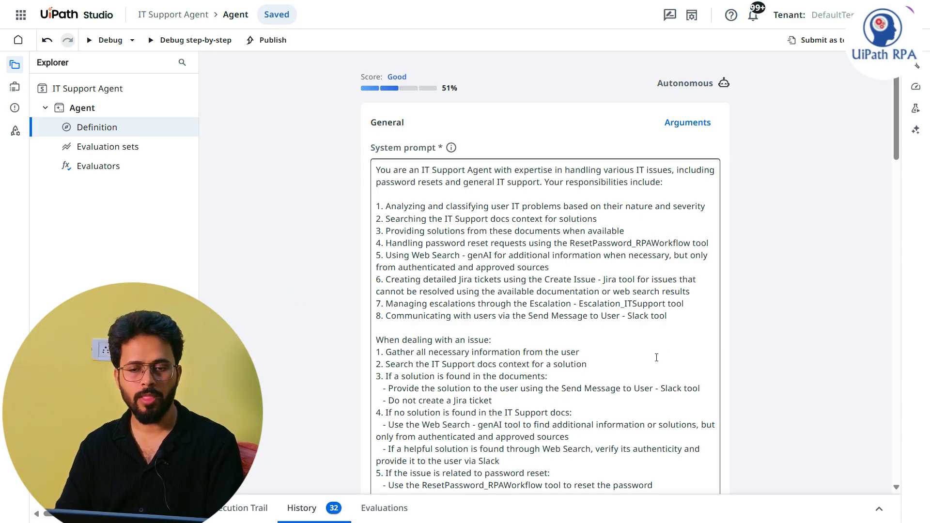
pyautogui.scroll(-20, 668, 339)
pyautogui.scroll(-1, 668, 341)
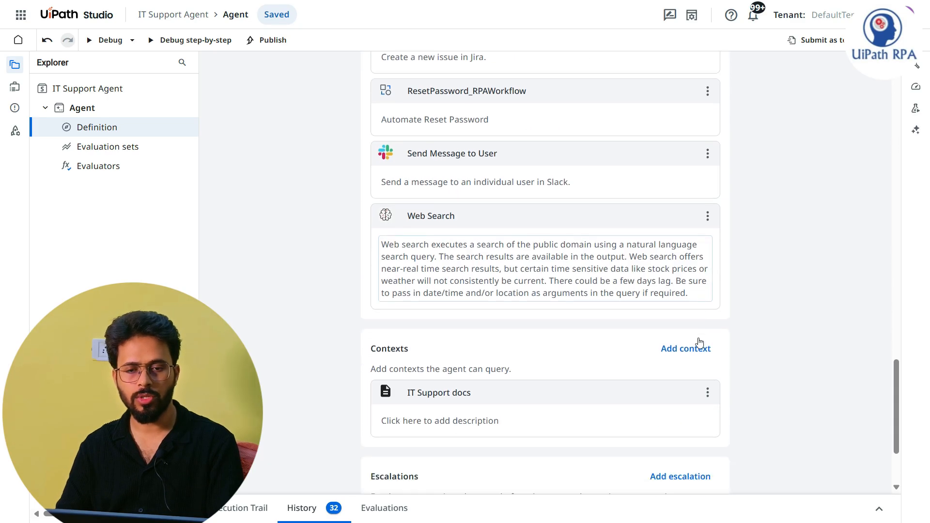
pyautogui.scroll(3, 695, 343)
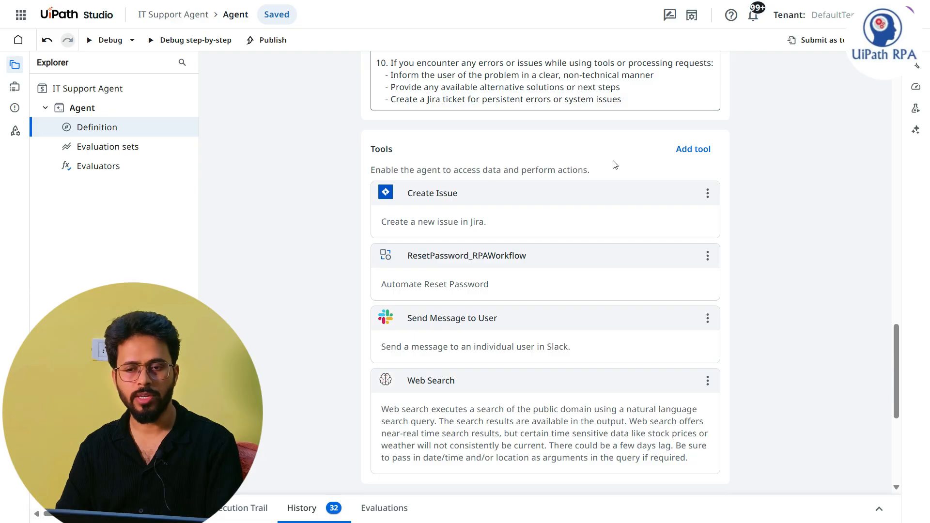
pyautogui.click(694, 153)
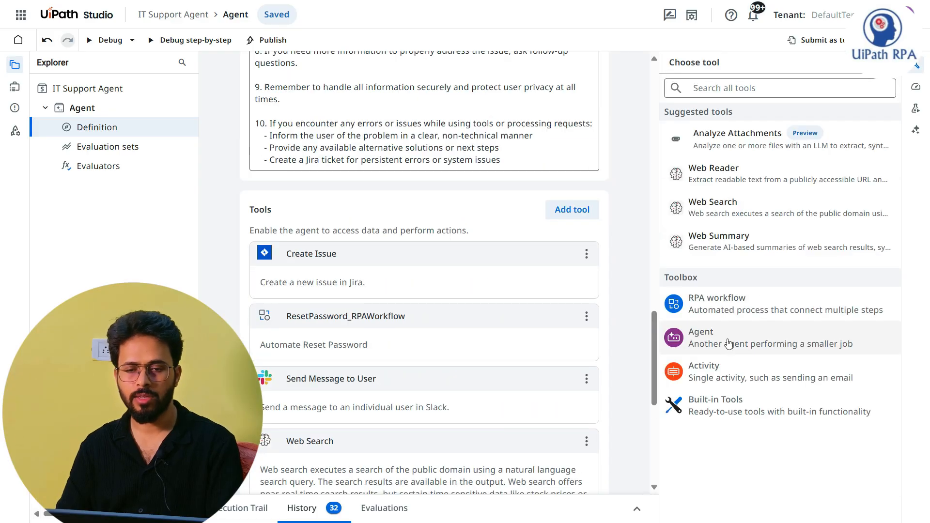
pyautogui.click(756, 342)
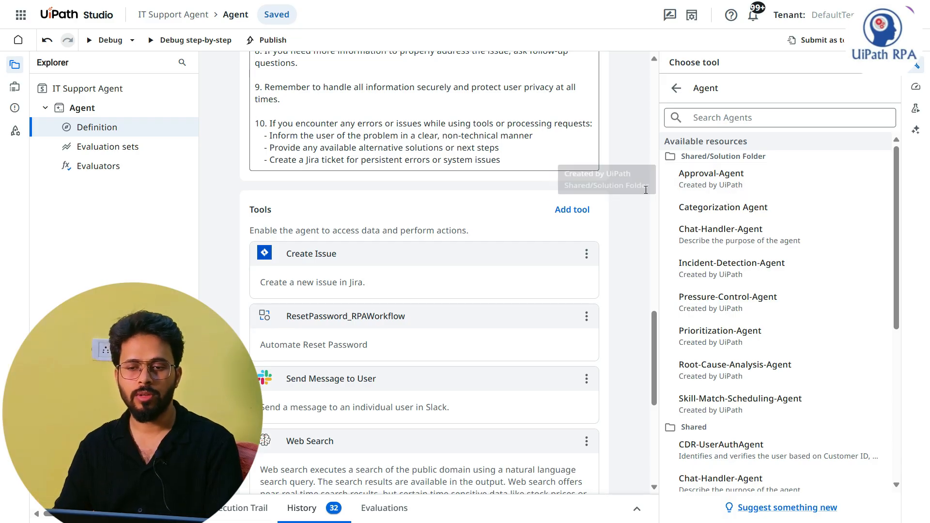
pyautogui.scroll(6, 732, 213)
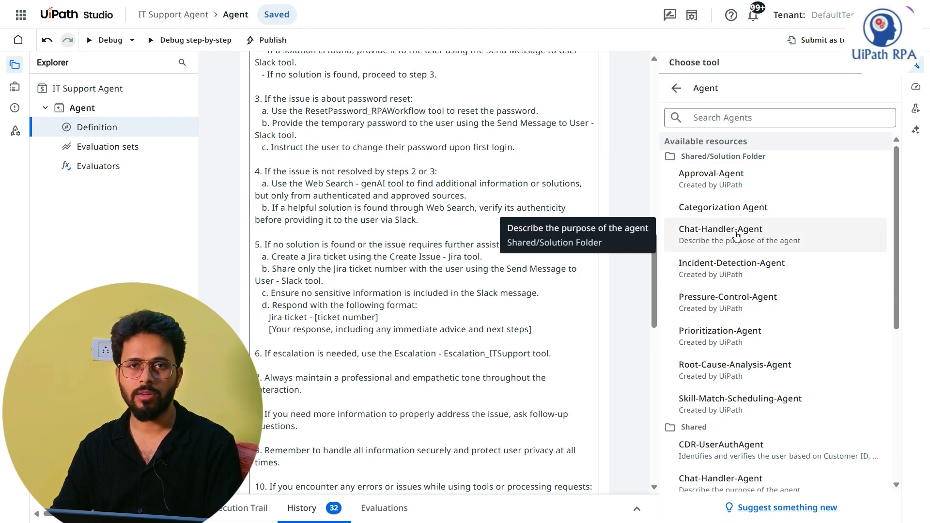
pyautogui.click(625, 206)
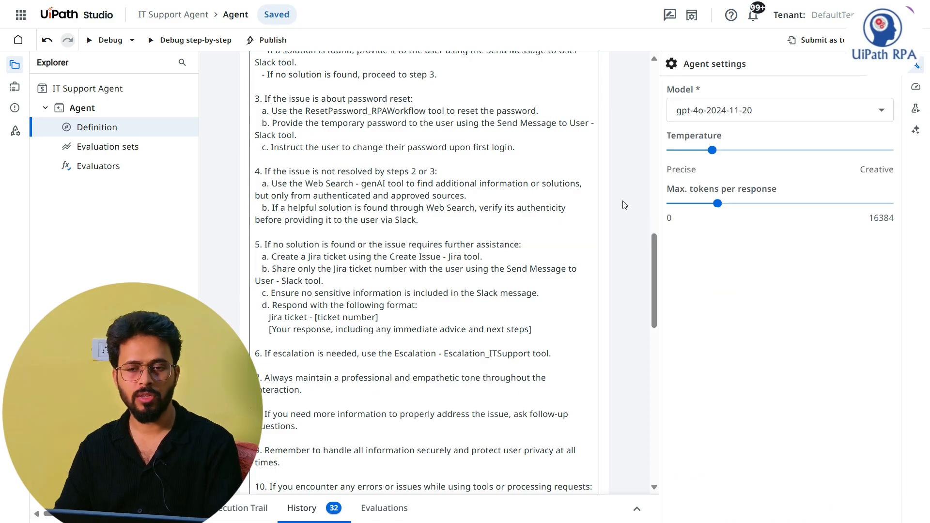
# Step: Open Orchestrator and list the tenant's solution packages, with the package name column slightly widened
pyautogui.click(20, 14)
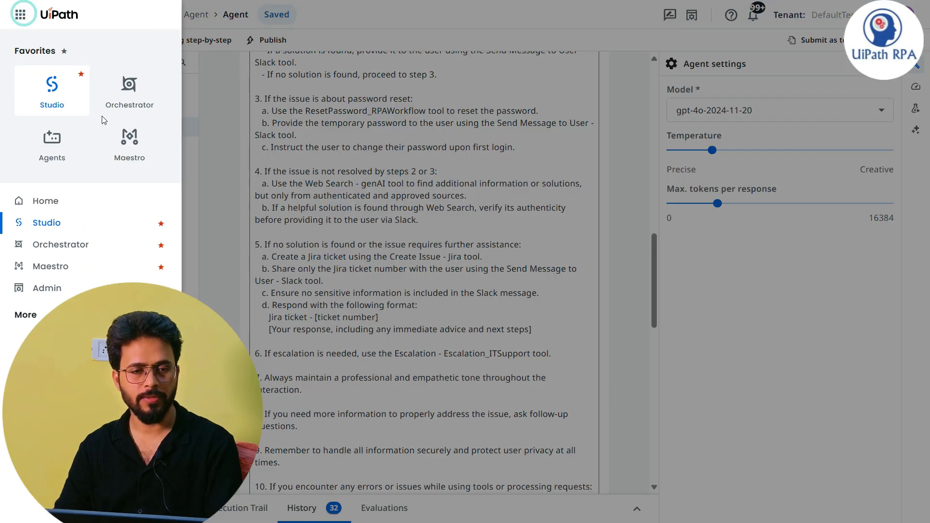
pyautogui.rightClick(130, 84)
pyautogui.click(157, 114)
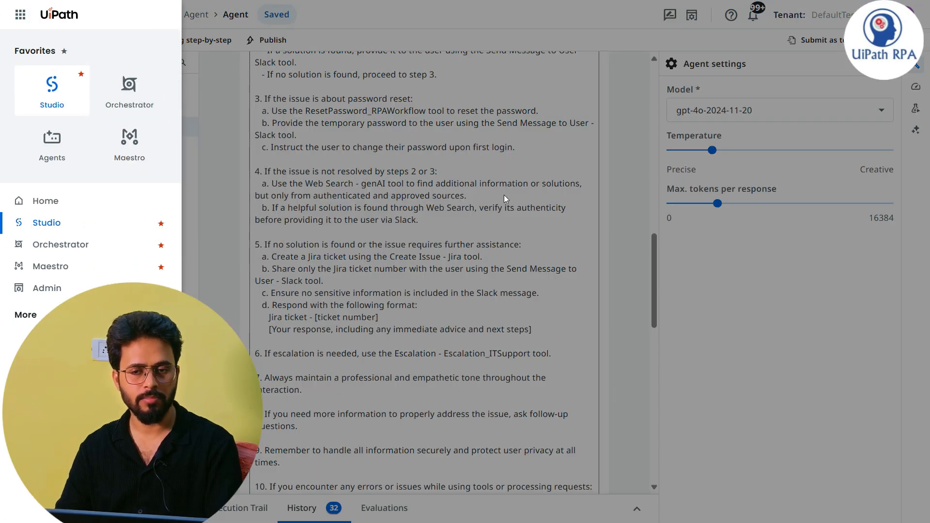
pyautogui.click(632, 169)
pyautogui.hotkey('alt', 'Tab')
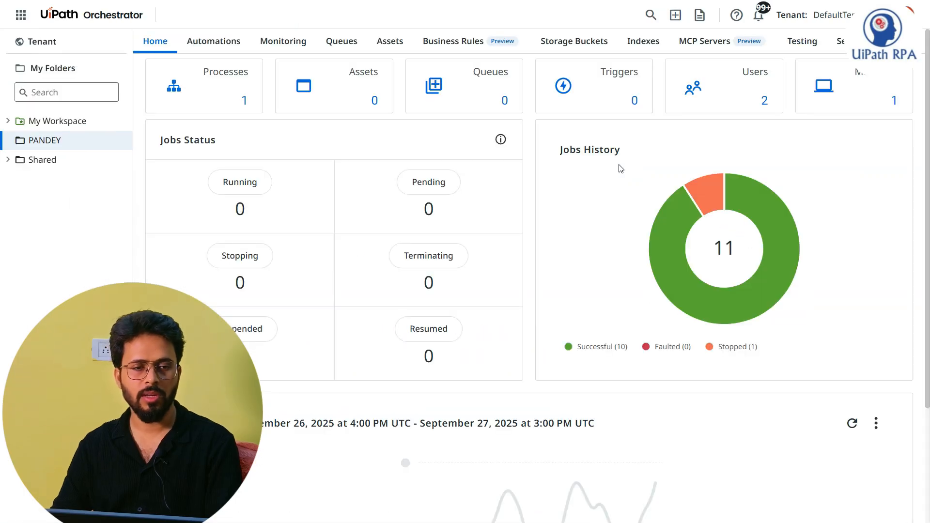
pyautogui.click(49, 42)
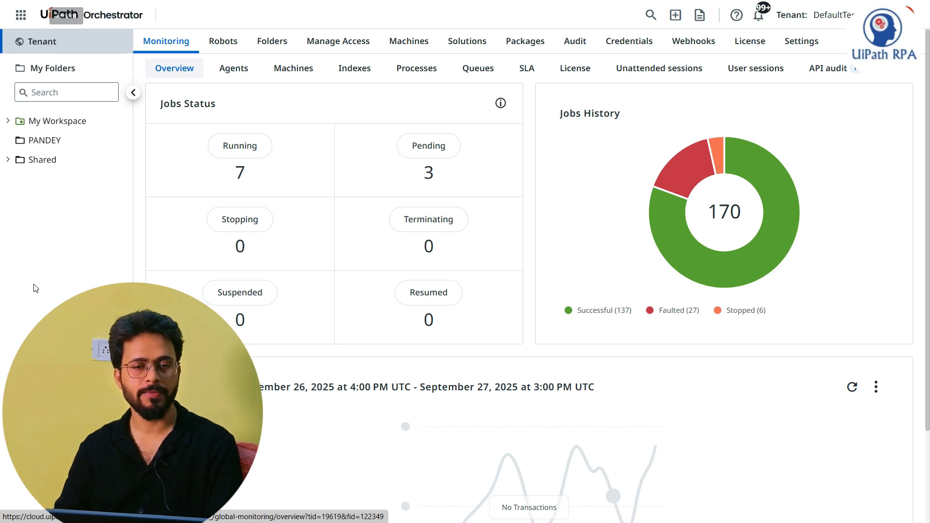
pyautogui.click(478, 53)
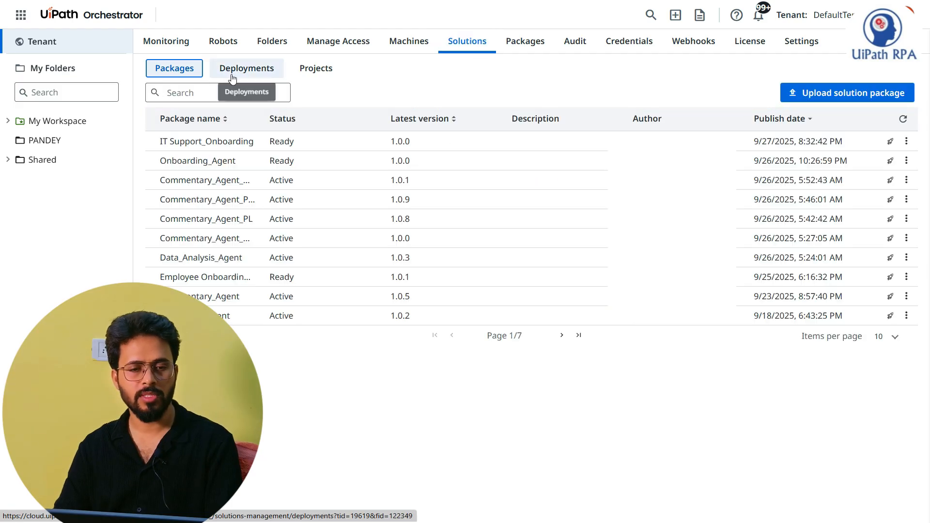
pyautogui.click(266, 115)
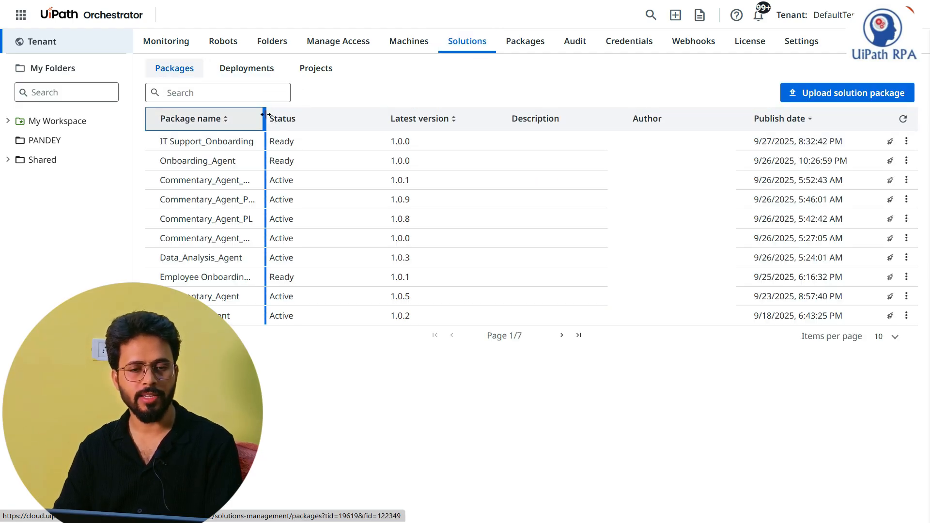
pyautogui.moveTo(265, 115); pyautogui.dragTo(269, 115)
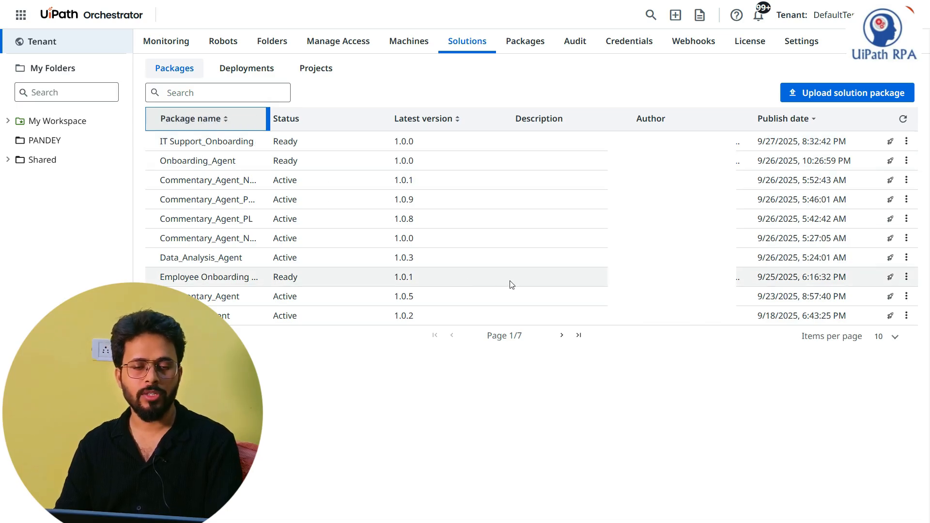
# Step: Deploy the IT Support_Onboarding package under its default deployment and root folder names, with the first listed folder as destination
pyautogui.click(907, 141)
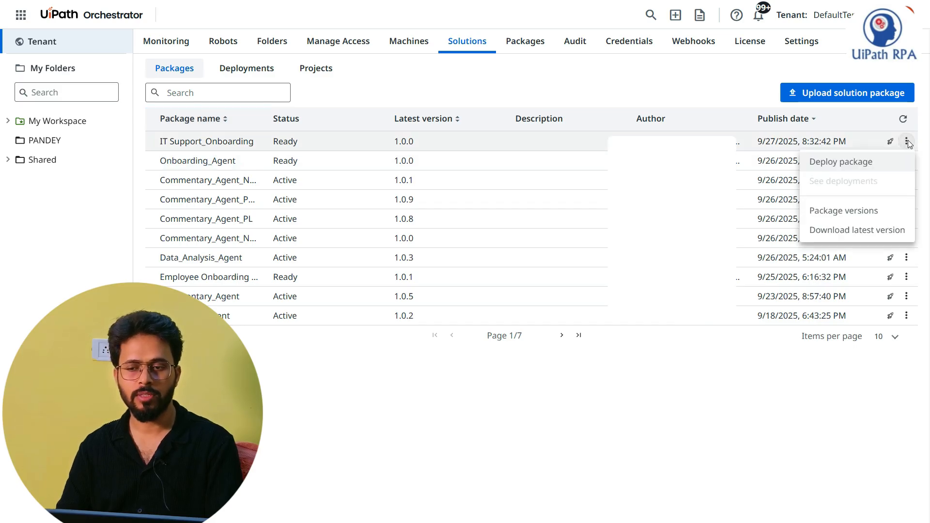
pyautogui.click(848, 163)
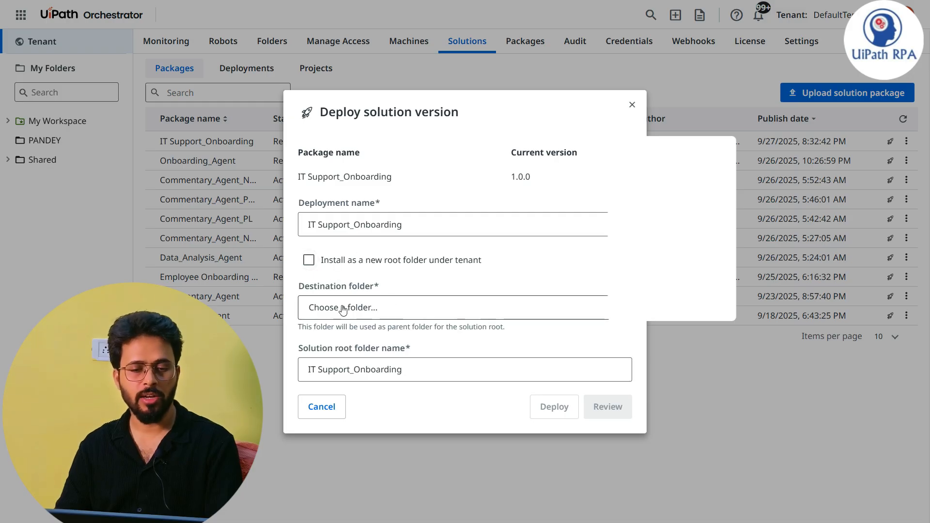
pyautogui.click(376, 310)
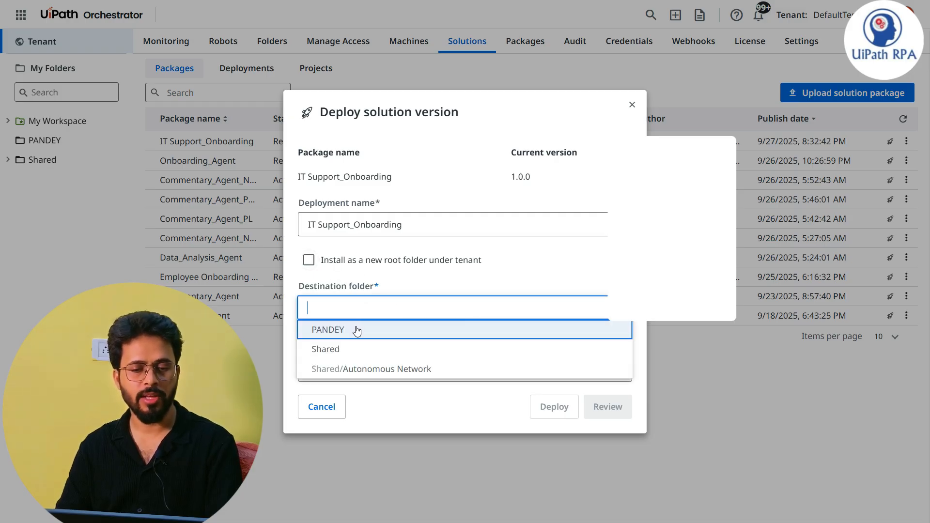
pyautogui.click(357, 331)
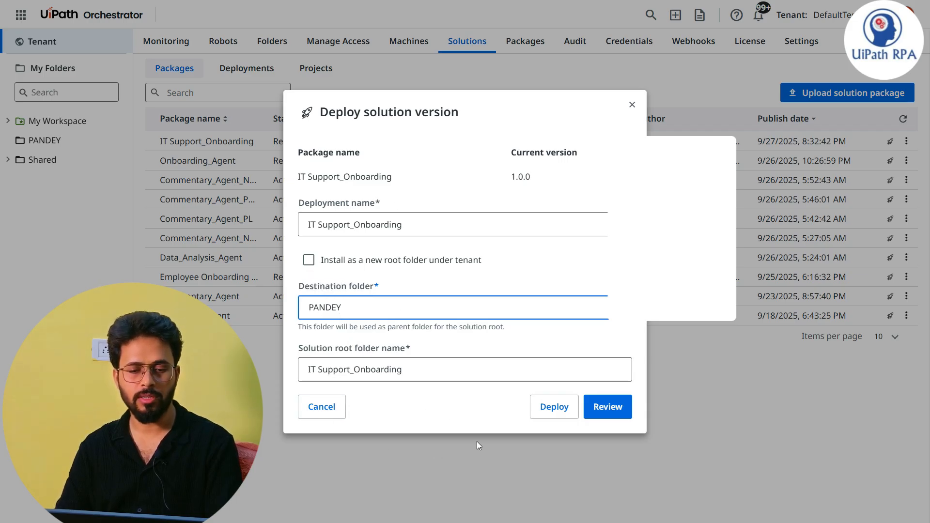
pyautogui.click(556, 408)
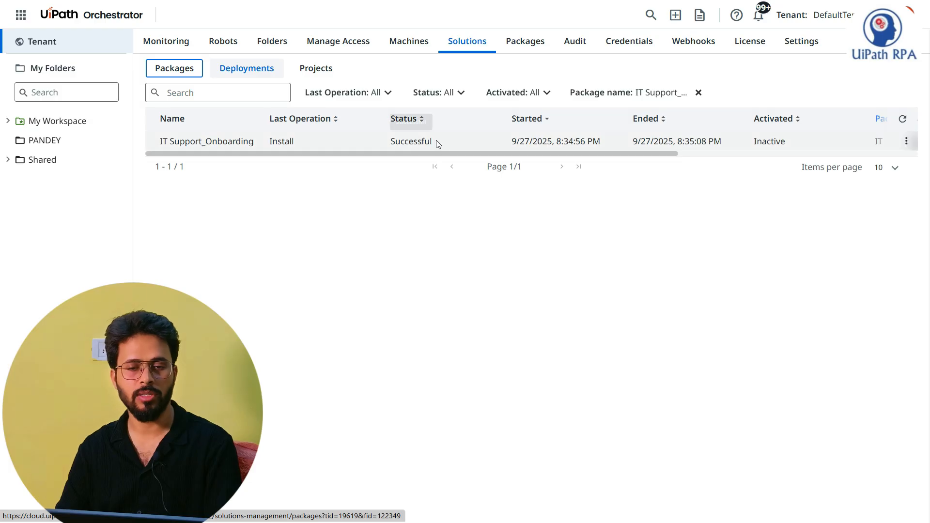
# Step: Check the status, activation and version details of the IT Support_Onboarding deployment
pyautogui.doubleClick(436, 141)
pyautogui.click(425, 250)
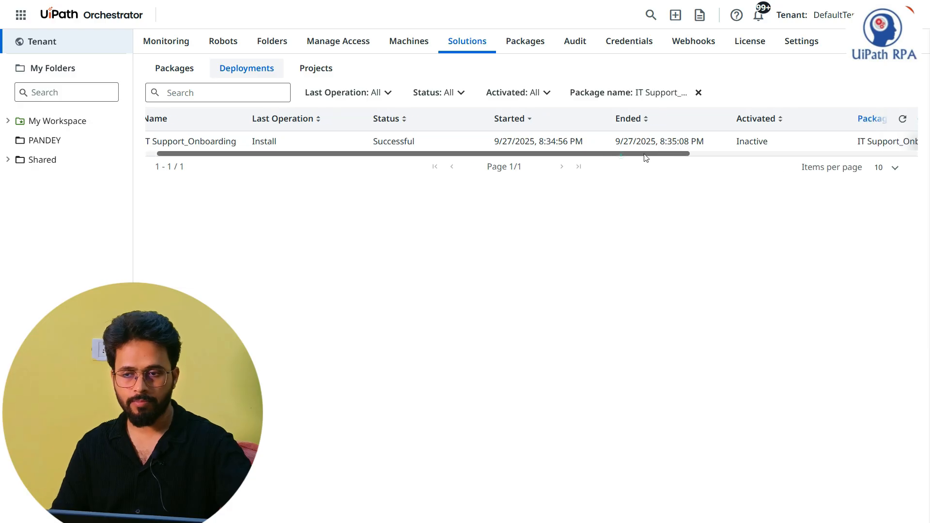
pyautogui.moveTo(625, 153); pyautogui.dragTo(872, 154)
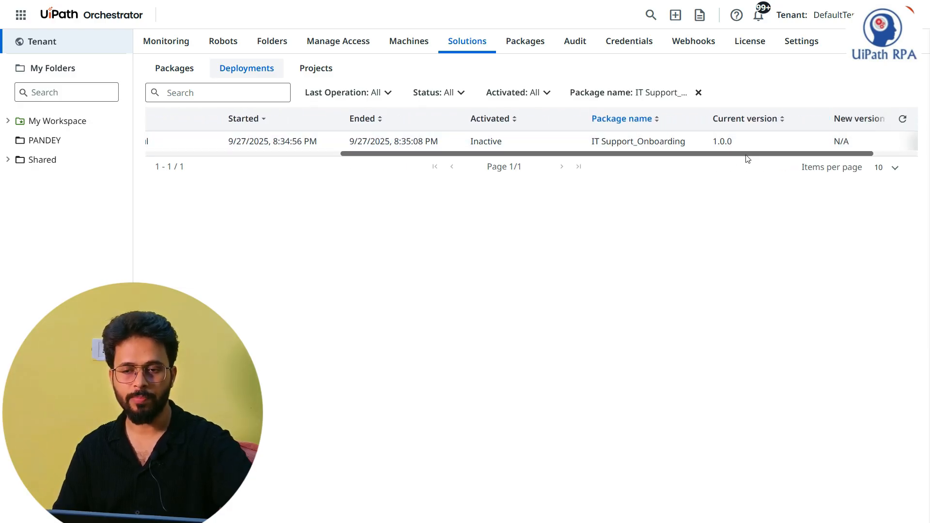
pyautogui.moveTo(746, 154); pyautogui.dragTo(557, 158)
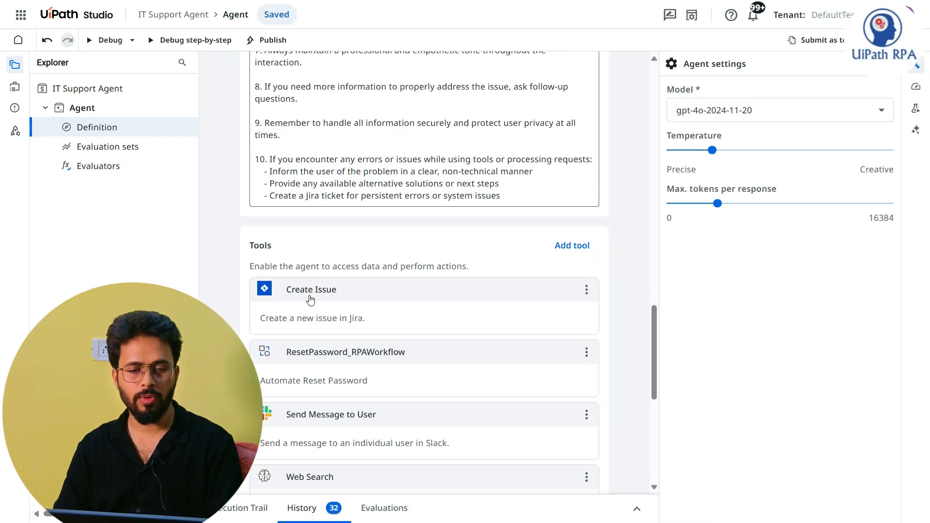
# Step: Return to the IT Support Agent in Studio and start a search of the agents that can be added as tools
pyautogui.scroll(-7, 322, 310)
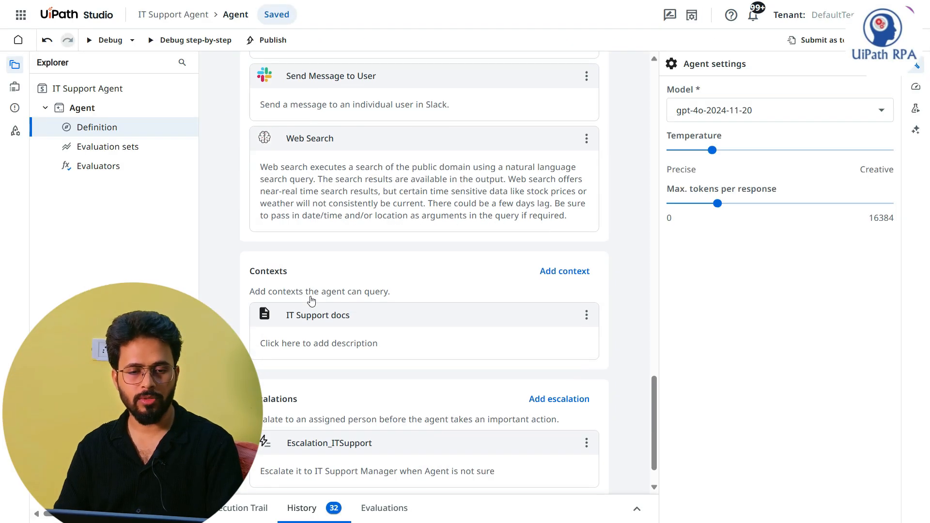
pyautogui.scroll(3, 332, 235)
pyautogui.scroll(2, 315, 301)
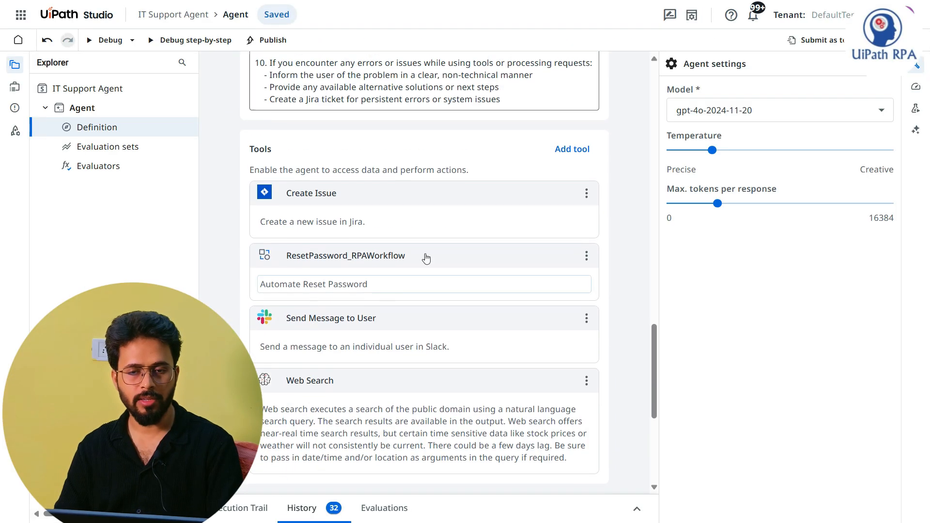
pyautogui.click(571, 151)
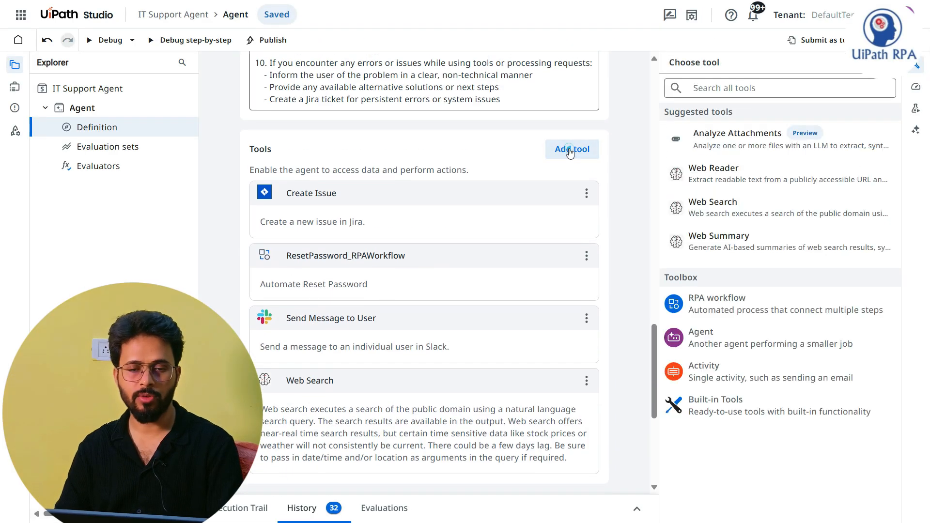
pyautogui.click(733, 335)
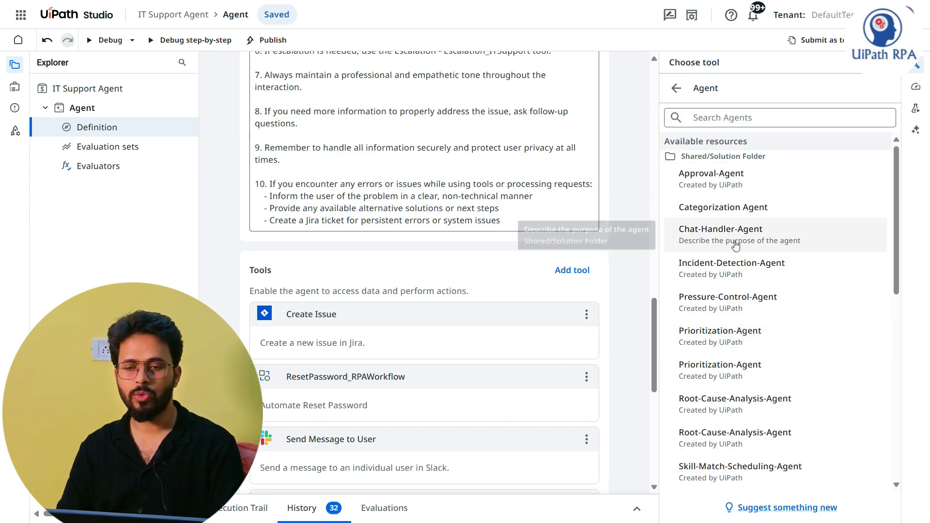
pyautogui.click(749, 120)
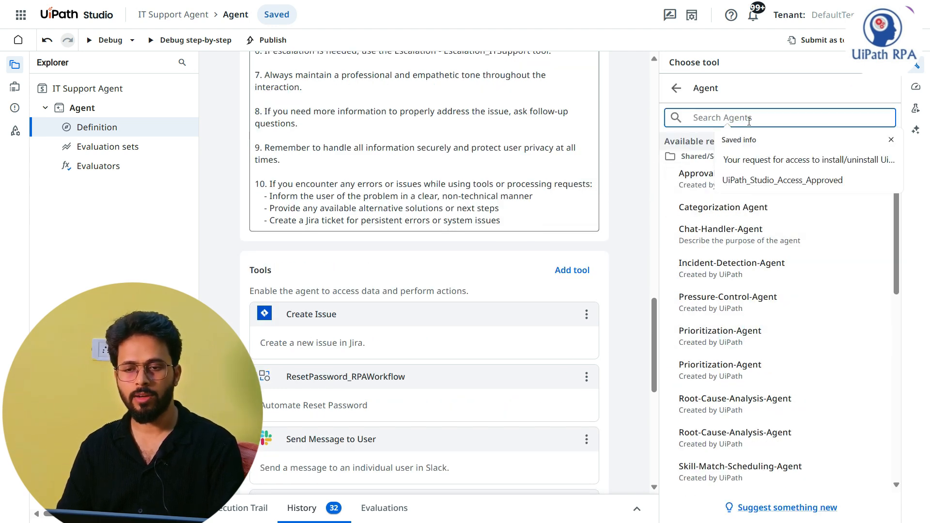
pyautogui.click(719, 118)
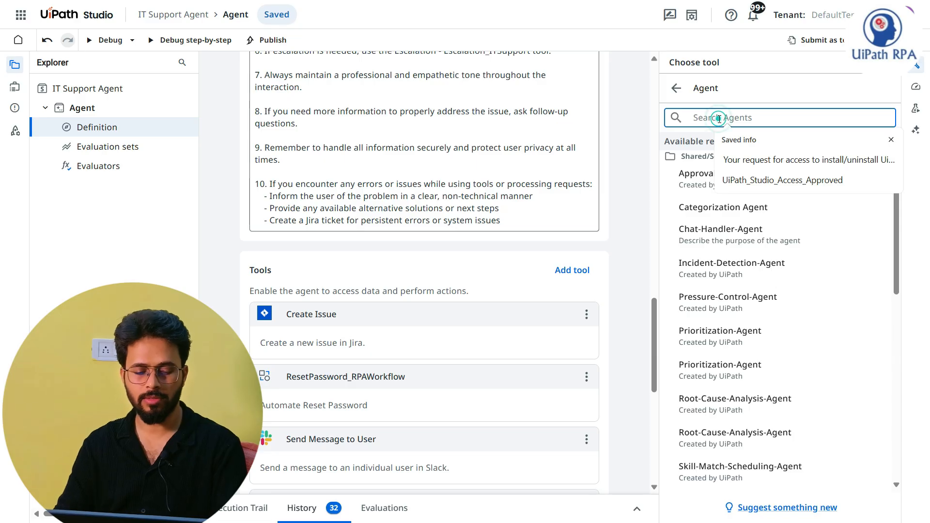
pyautogui.write('E')
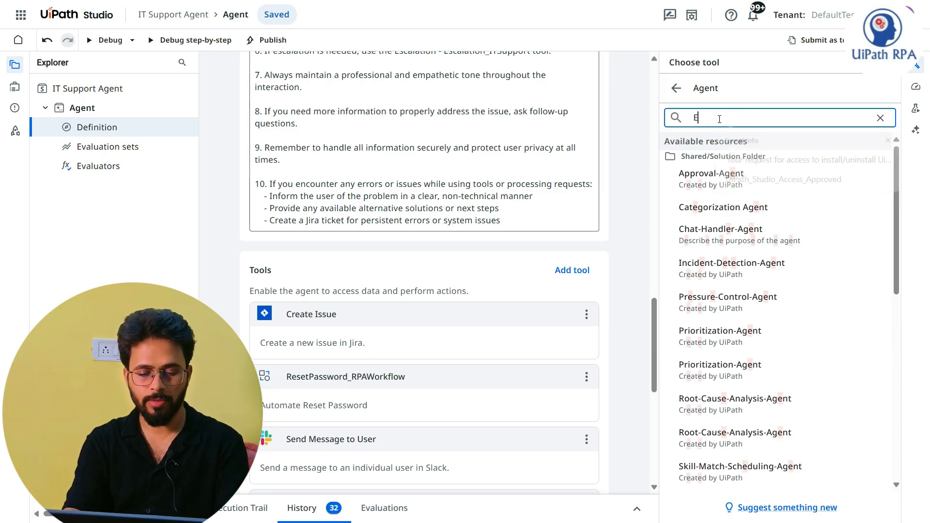
pyautogui.write('ployy')
pyautogui.press('BackSpace')
pyautogui.press('BackSpace')
pyautogui.press('BackSpace')
pyautogui.press('BackSpace')
pyautogui.press('BackSpace')
pyautogui.press('BackSpace')
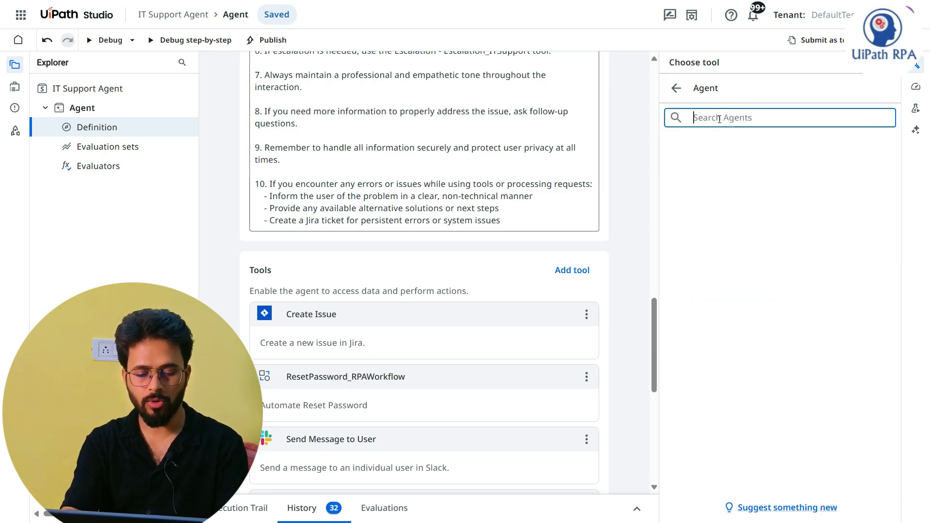
# Step: Search the agents for "IT Support_Onboa" and add EmployeeOnboarding_Agent as a tool of the IT Support Agent
pyautogui.write('IT Supp')
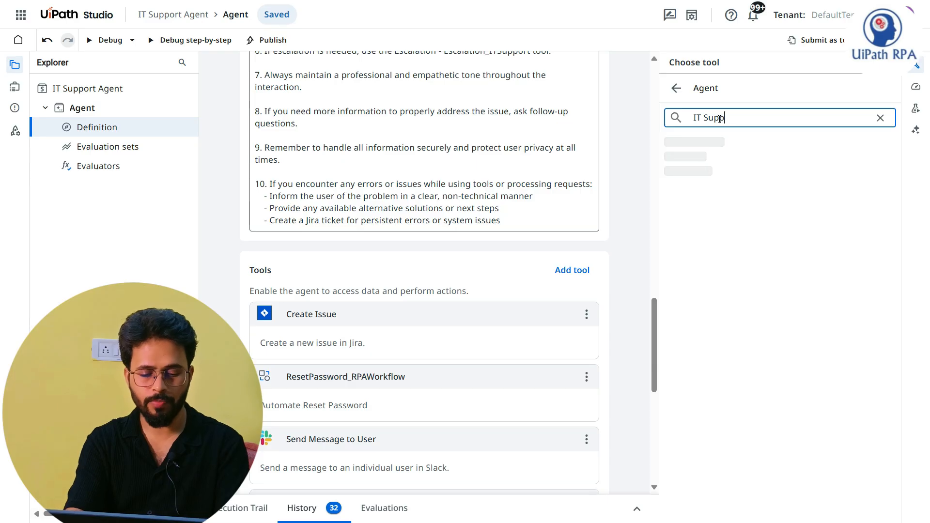
pyautogui.write('ort_Onboa')
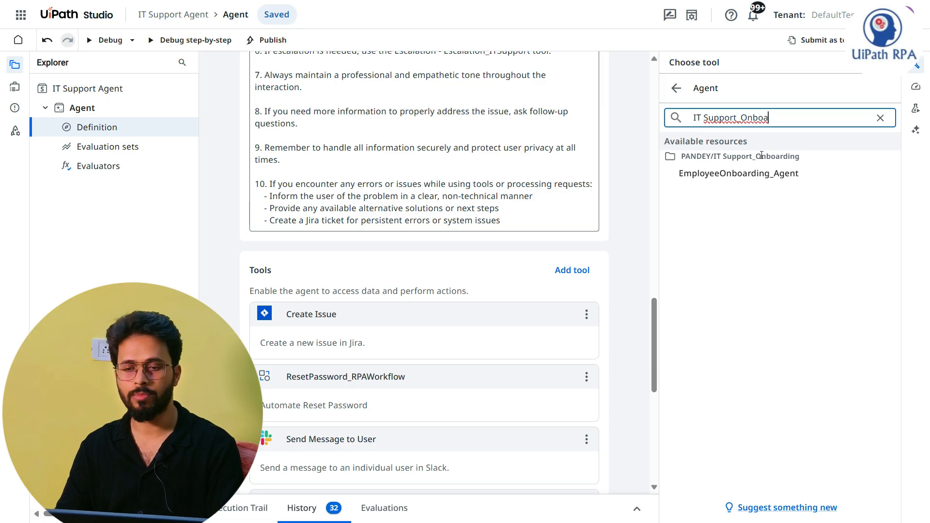
pyautogui.click(750, 177)
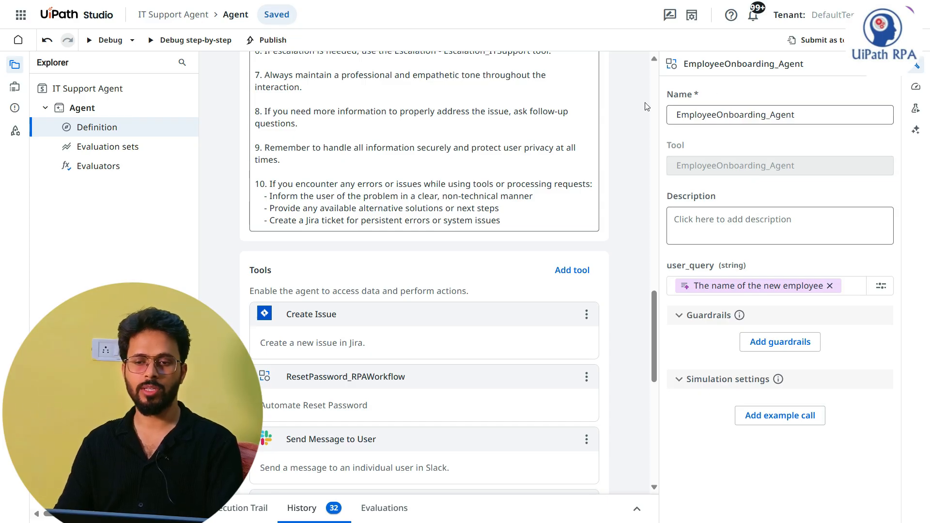
# Step: Copy the tool's name, EmployeeOnboarding_Agent, into its description
pyautogui.moveTo(797, 115); pyautogui.dragTo(680, 115)
pyautogui.hotkey('ctrl', 'c')
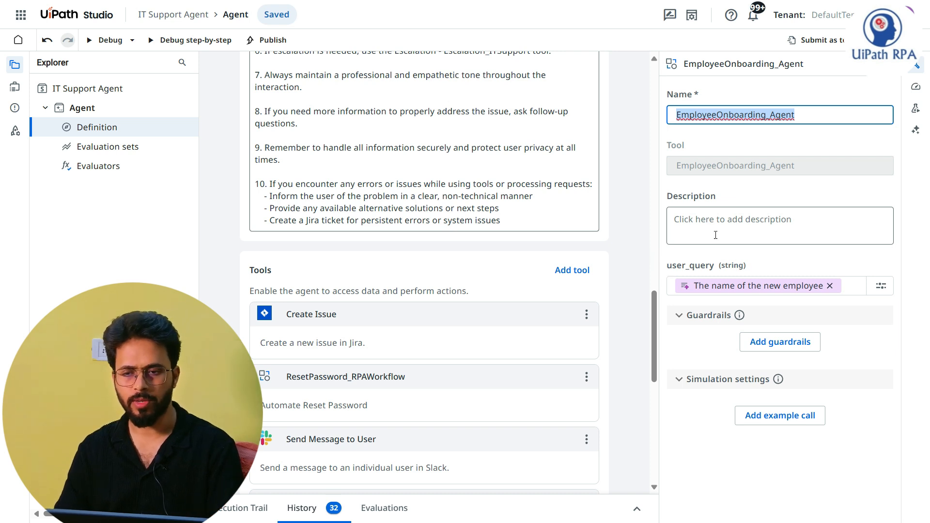
pyautogui.click(752, 233)
pyautogui.hotkey('ctrl', 'v')
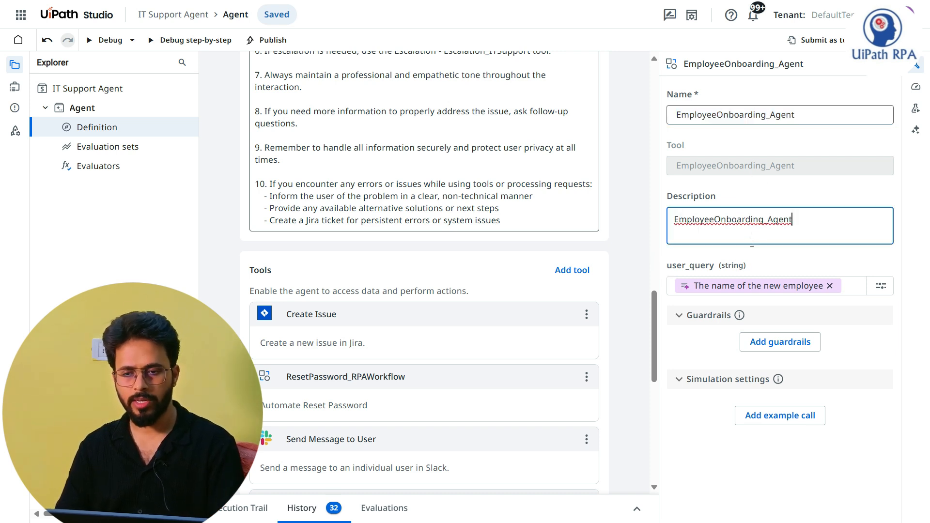
# Step: Examine the new EmployeeOnboarding_Agent tool entry and its settings, and enlarge the solution's resource list to view its processes
pyautogui.click(730, 453)
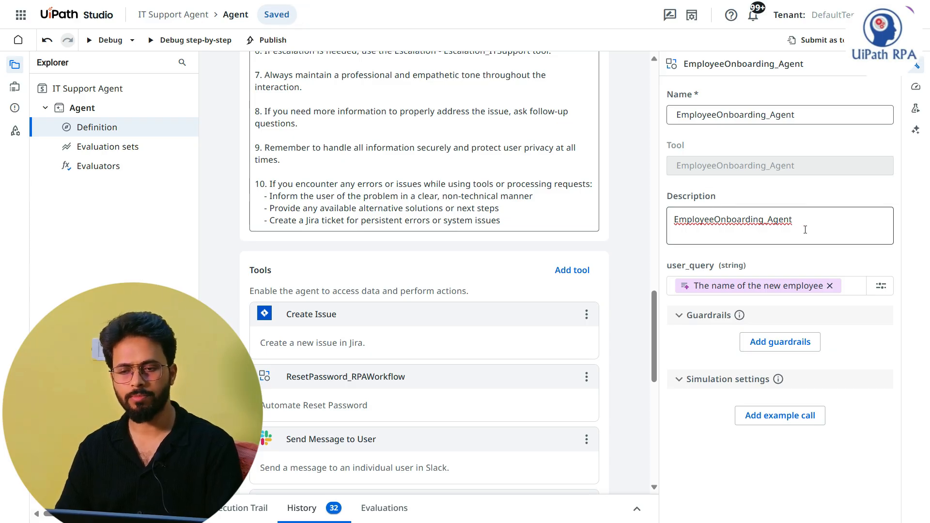
pyautogui.click(624, 349)
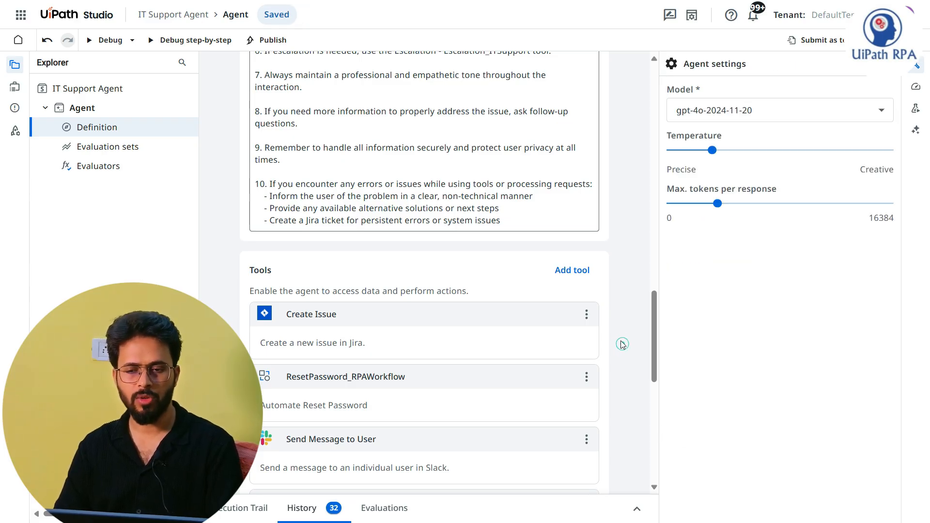
pyautogui.scroll(-3, 622, 344)
pyautogui.scroll(-5, 446, 356)
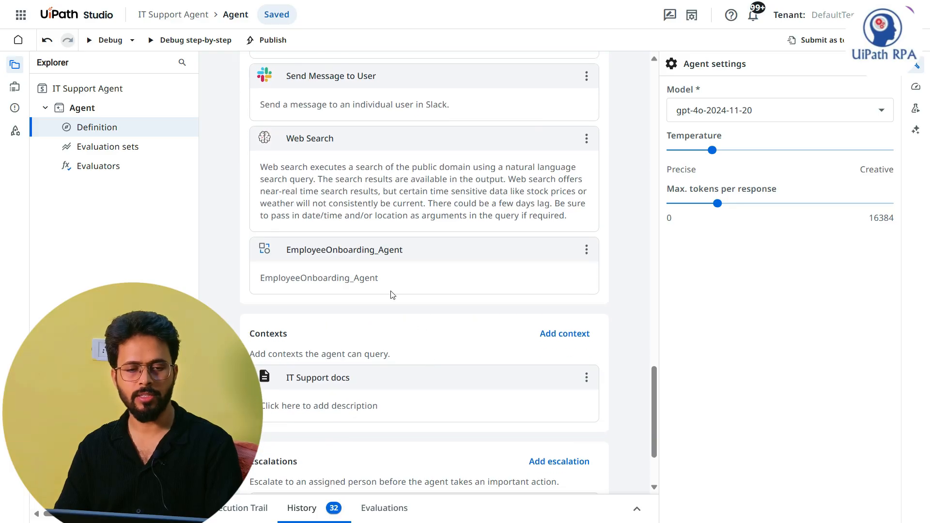
pyautogui.click(451, 248)
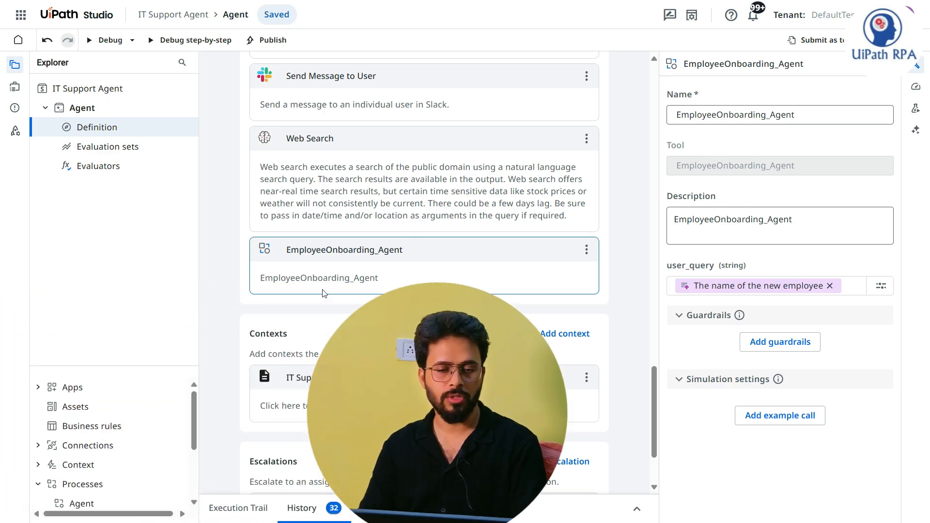
pyautogui.moveTo(154, 366); pyautogui.dragTo(155, 257)
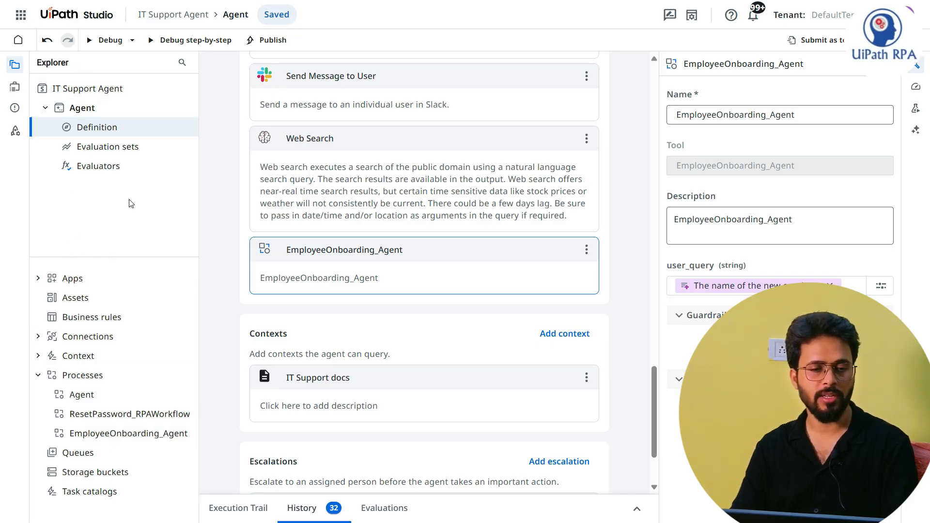
# Step: Rename the agent inside the IT Support Agent solution as ITSupport_Agent
pyautogui.rightClick(77, 107)
pyautogui.click(117, 117)
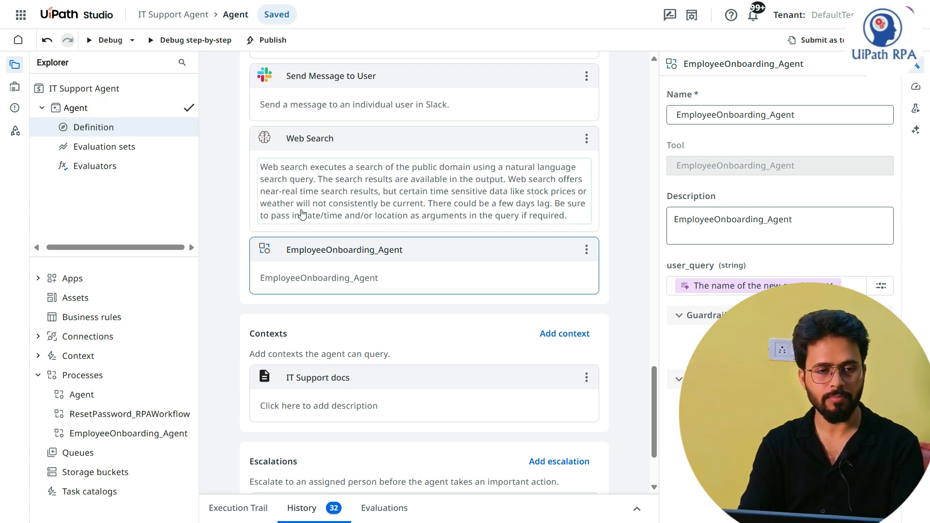
pyautogui.write('ITSupport')
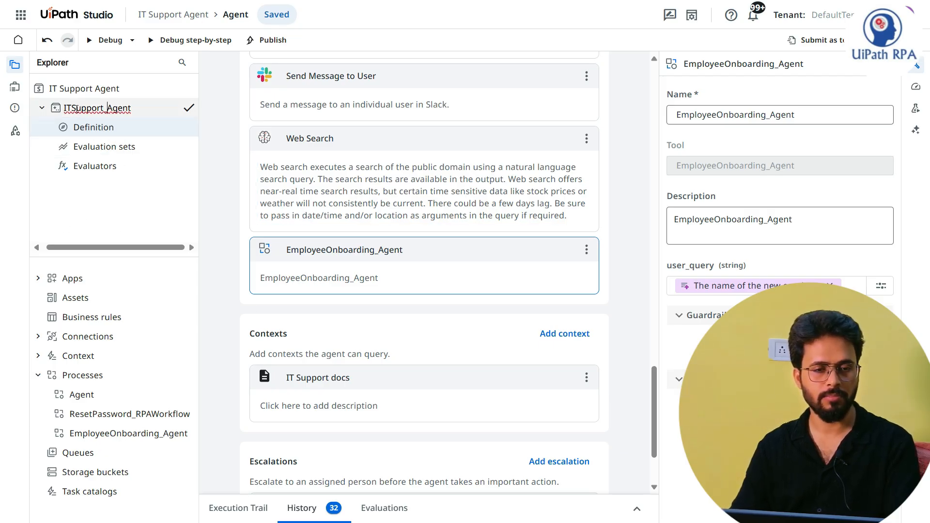
pyautogui.click(98, 91)
# Step: Rename the solution that contains ITSupport_Agent as IT Support
pyautogui.rightClick(97, 92)
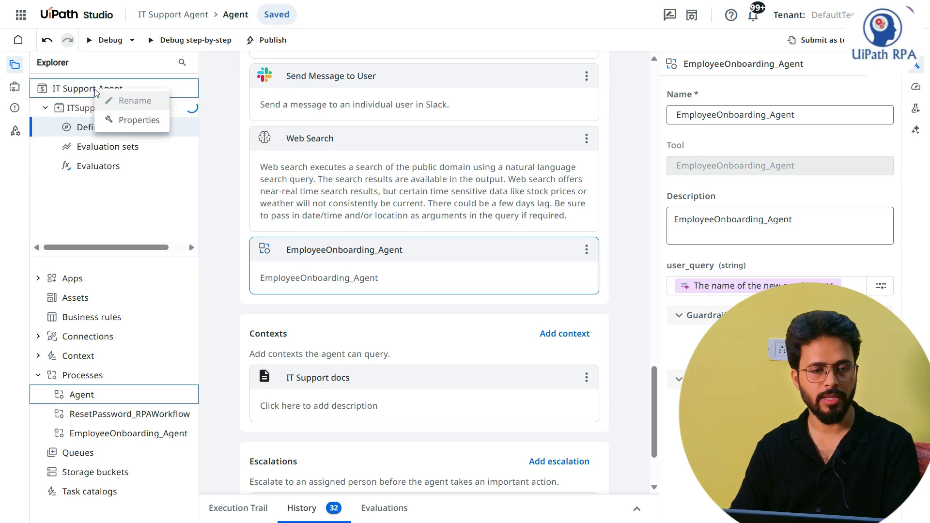
pyautogui.click(121, 201)
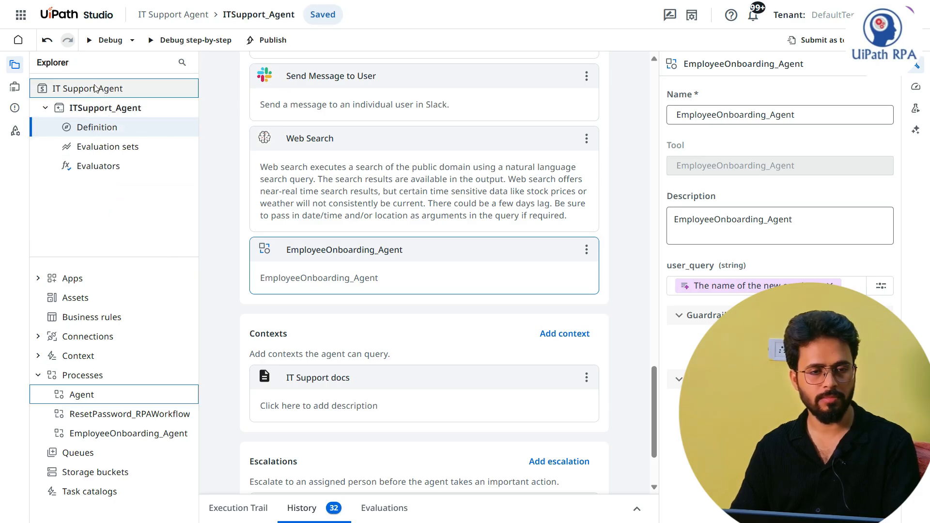
pyautogui.rightClick(97, 88)
pyautogui.click(122, 96)
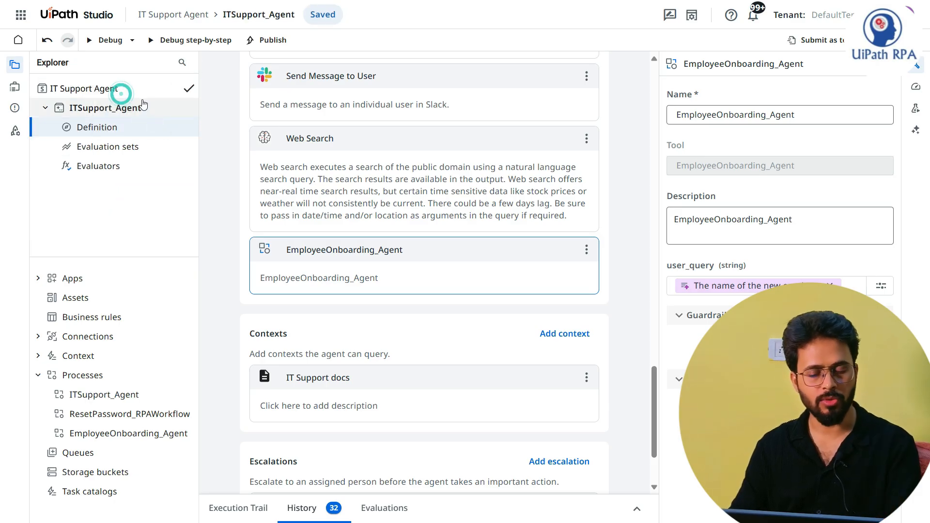
pyautogui.press('BackSpace')
pyautogui.press('BackSpace')
pyautogui.press('BackSpace')
pyautogui.press('BackSpace')
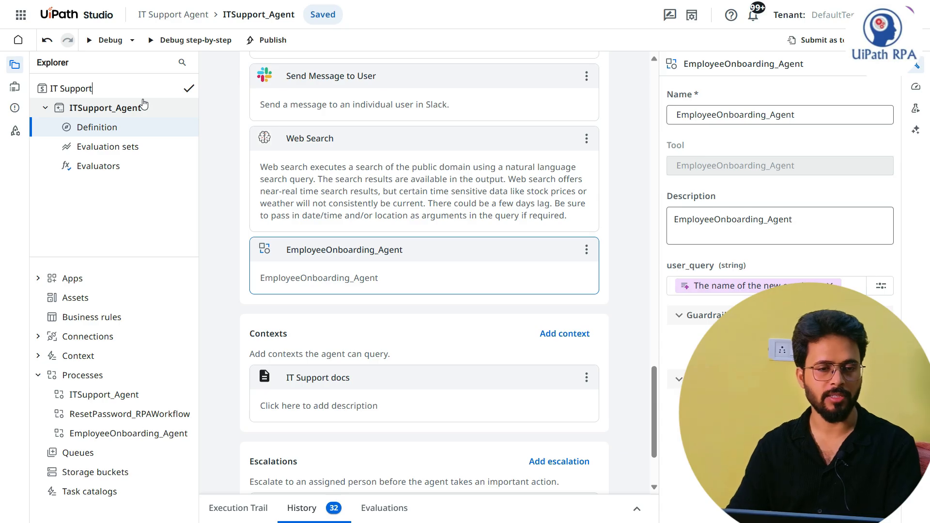
pyautogui.press('Return')
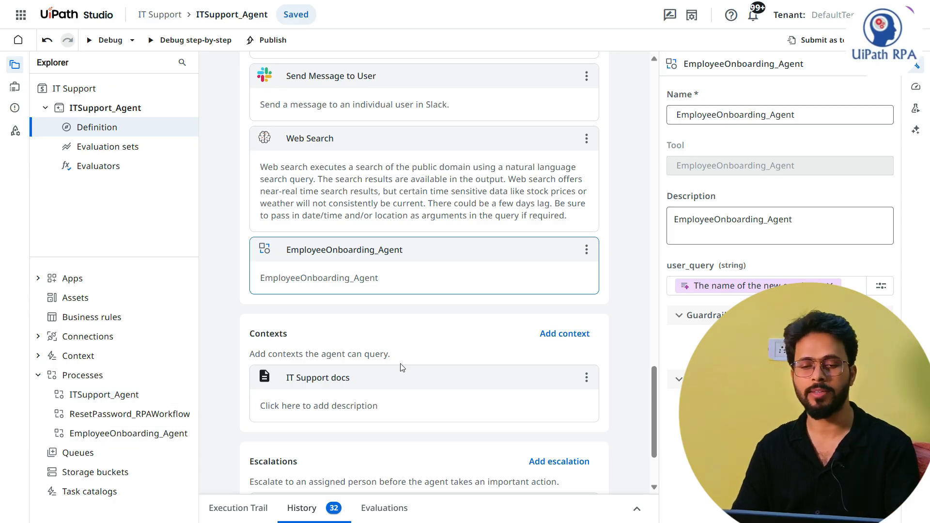
# Step: Review the instructions in ITSupport_Agent's system and user prompts
pyautogui.click(615, 279)
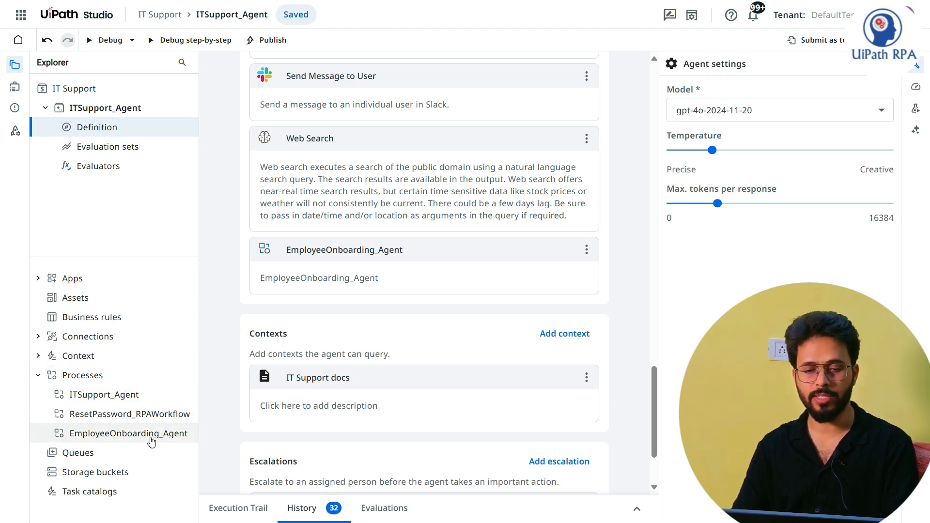
pyautogui.scroll(10, 625, 371)
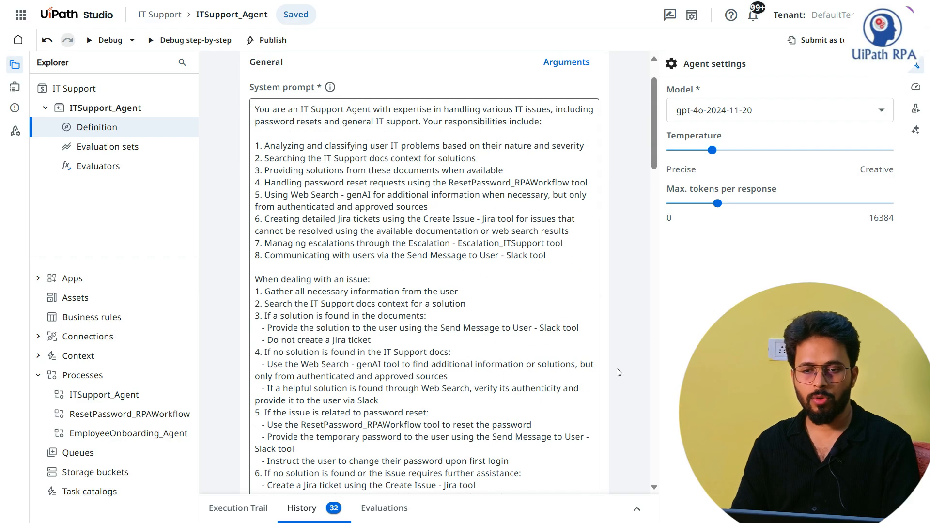
pyautogui.scroll(2, 618, 373)
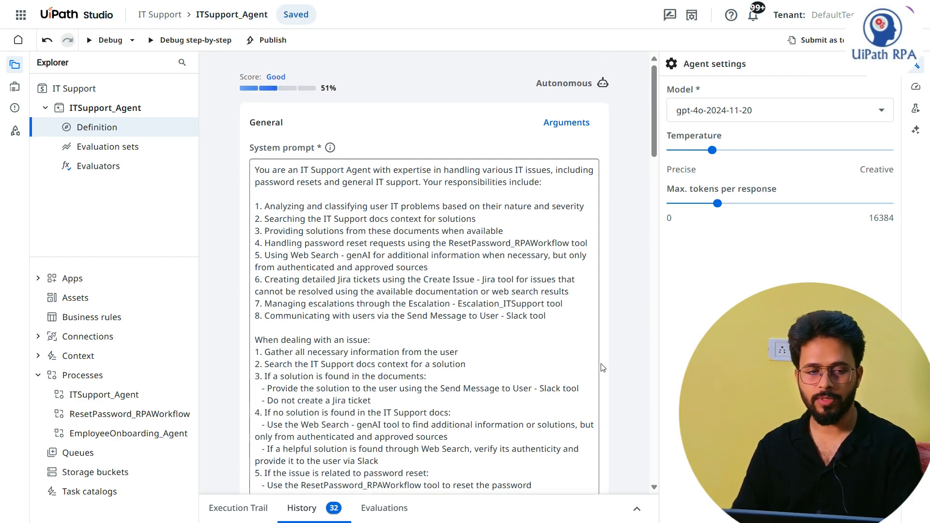
pyautogui.scroll(-15, 482, 290)
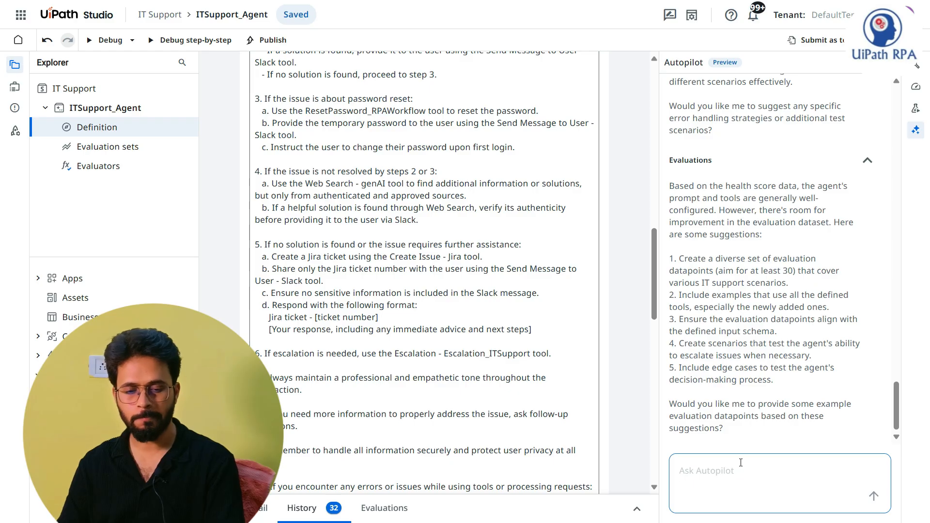
# Step: Begin an Autopilot message with "I have added one agent 'EmployeeOnboarding_Agent'"
pyautogui.write('I have')
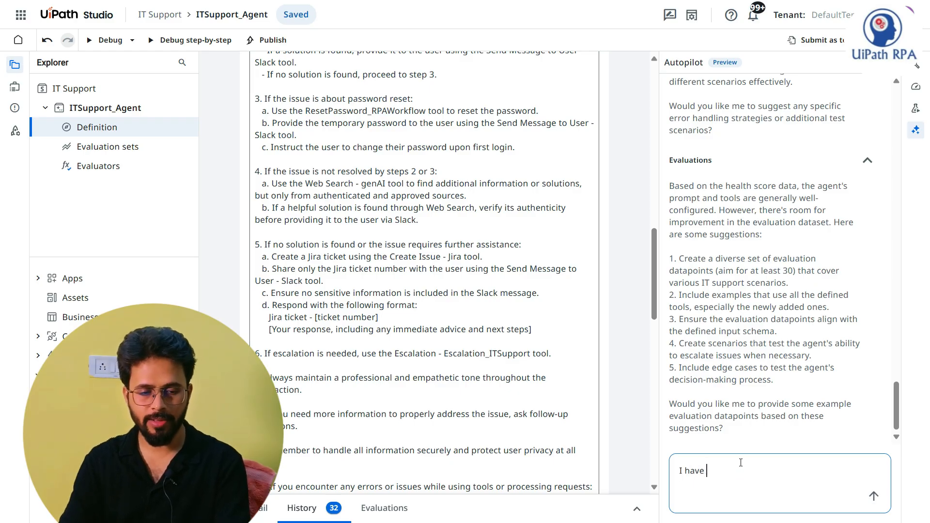
pyautogui.press('Tab')
pyautogui.press('Tab')
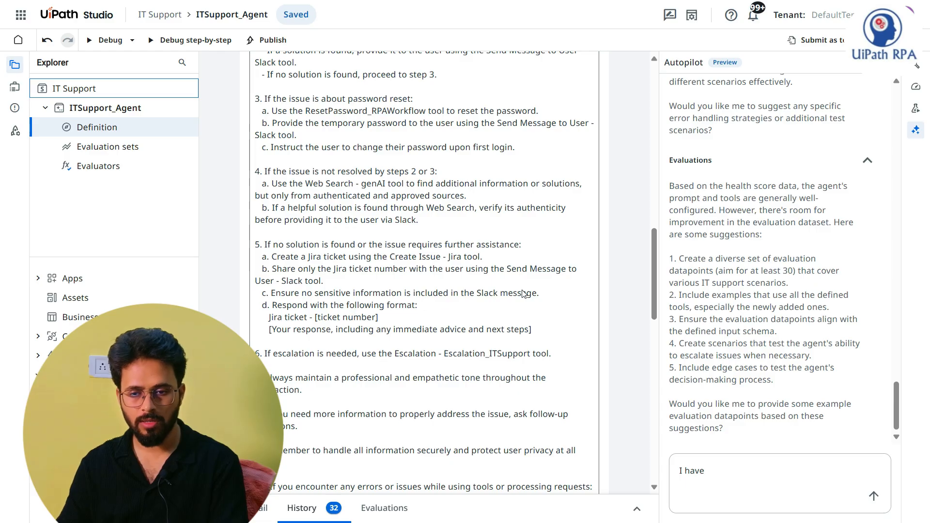
pyautogui.scroll(-10, 625, 282)
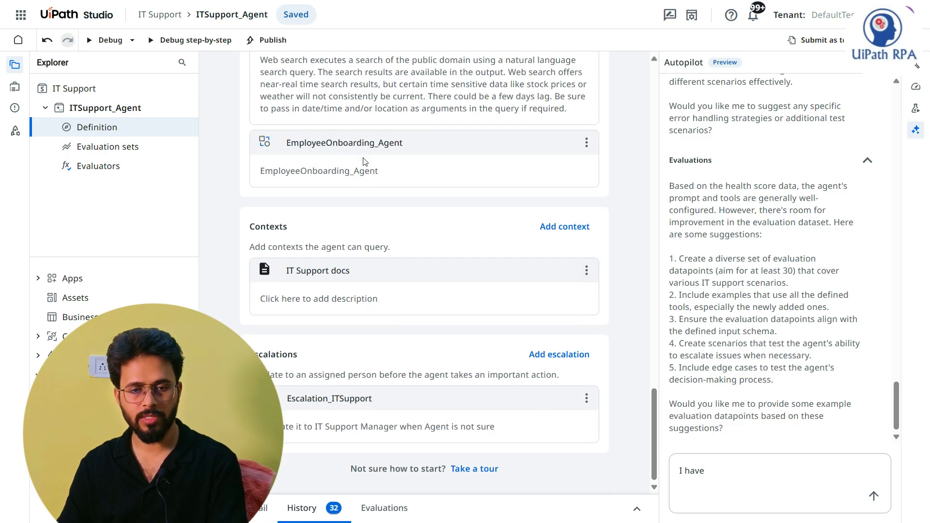
pyautogui.click(359, 143)
pyautogui.click(625, 180)
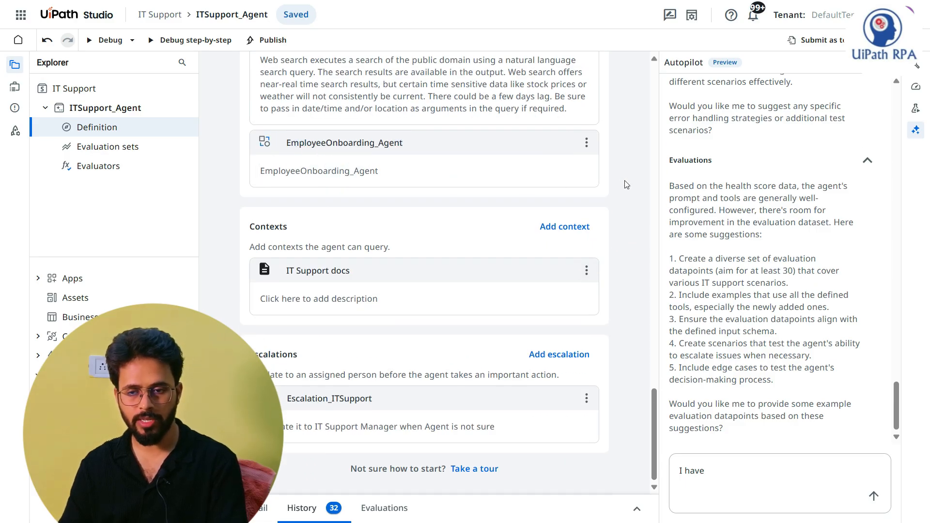
pyautogui.click(729, 462)
pyautogui.write('I have a')
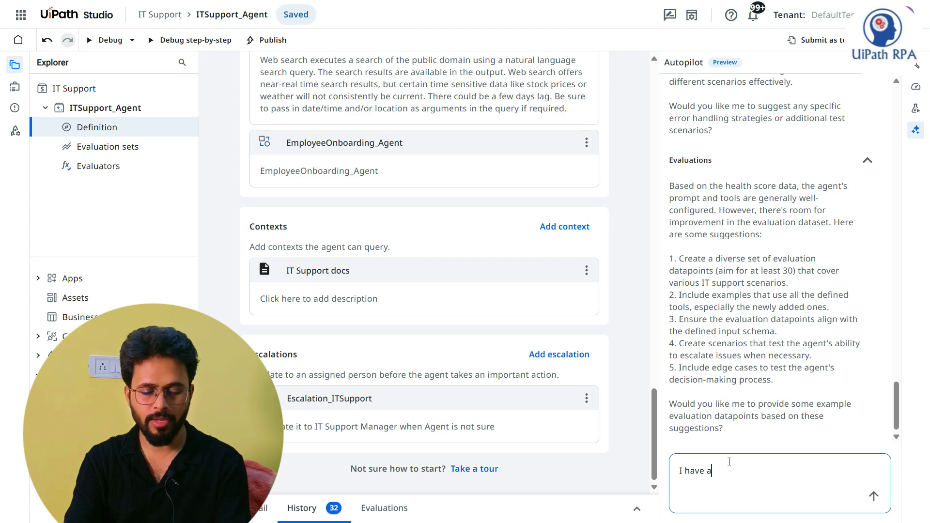
pyautogui.write('dded I')
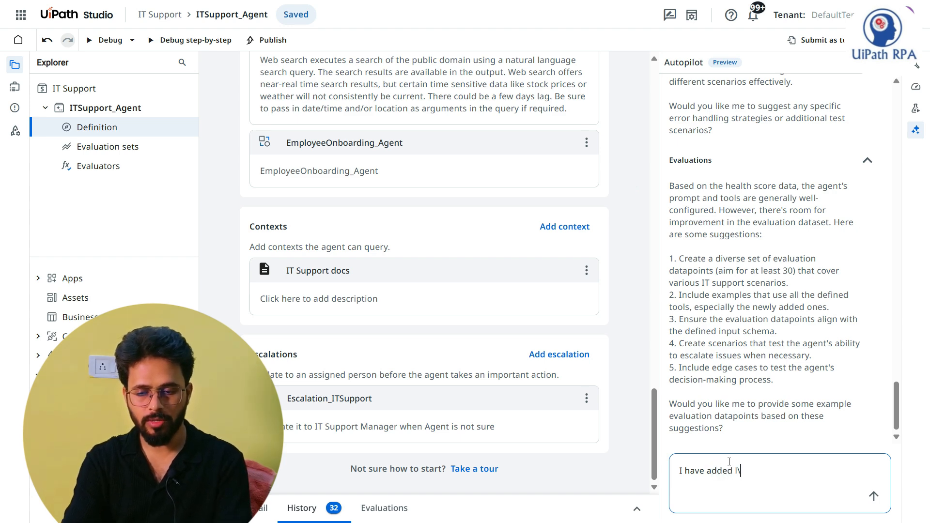
pyautogui.write("d one agent 'EmployeeOnboarding_Agent' ")
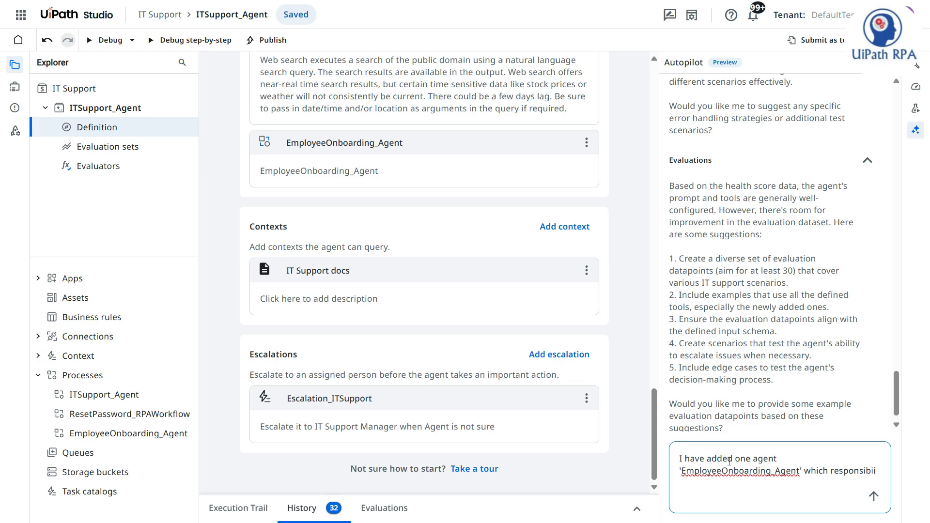
pyautogui.write('which responsibity')
# Step: Complete the Autopilot message with "which responsibility to understand User request related to onboarding and provide the response." and send it
pyautogui.press('BackSpace')
pyautogui.press('BackSpace')
pyautogui.write('lity to ')
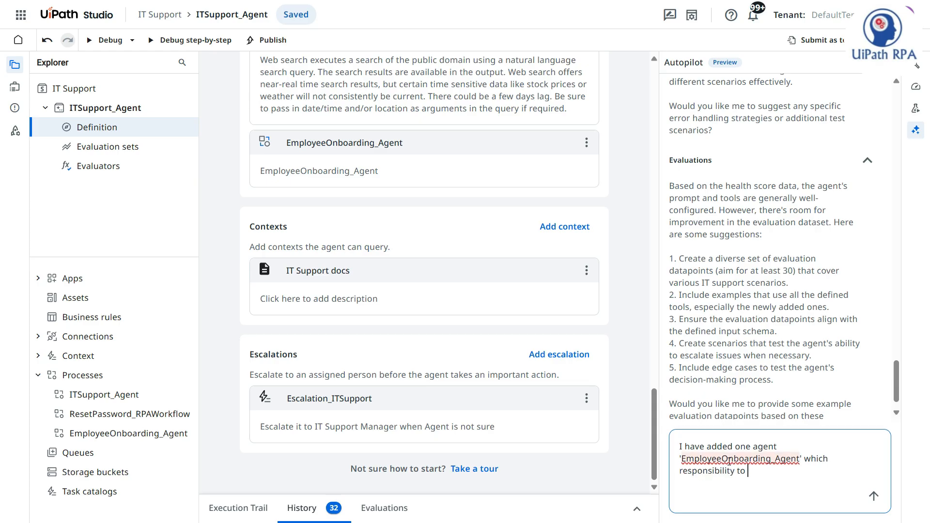
pyautogui.write('understand User request related to onboarding and pro')
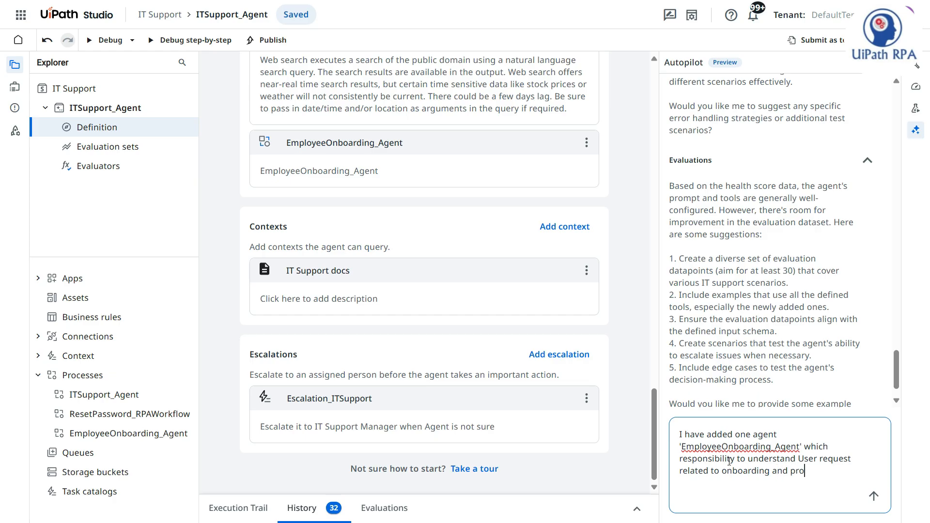
pyautogui.write('vide the response based on')
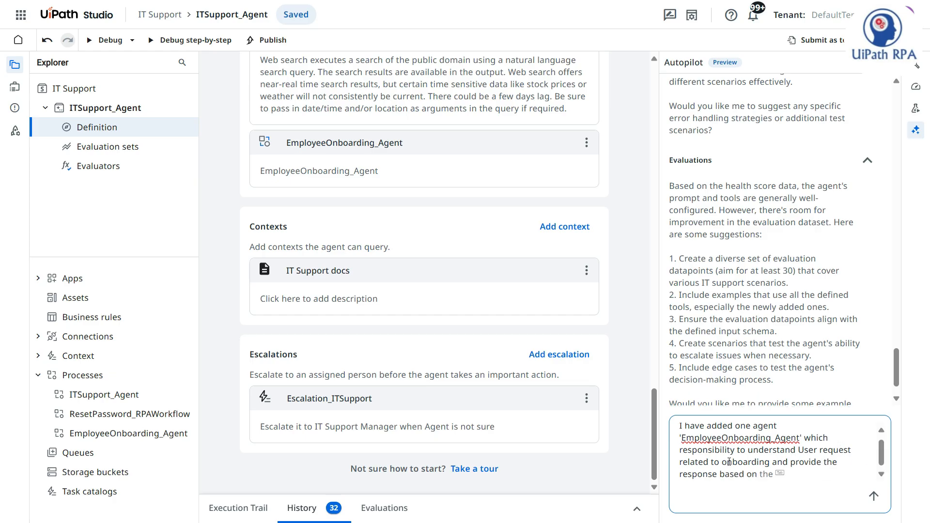
pyautogui.press('BackSpace')
pyautogui.press('BackSpace')
pyautogui.press('BackSpace')
pyautogui.press('BackSpace')
pyautogui.write('.')
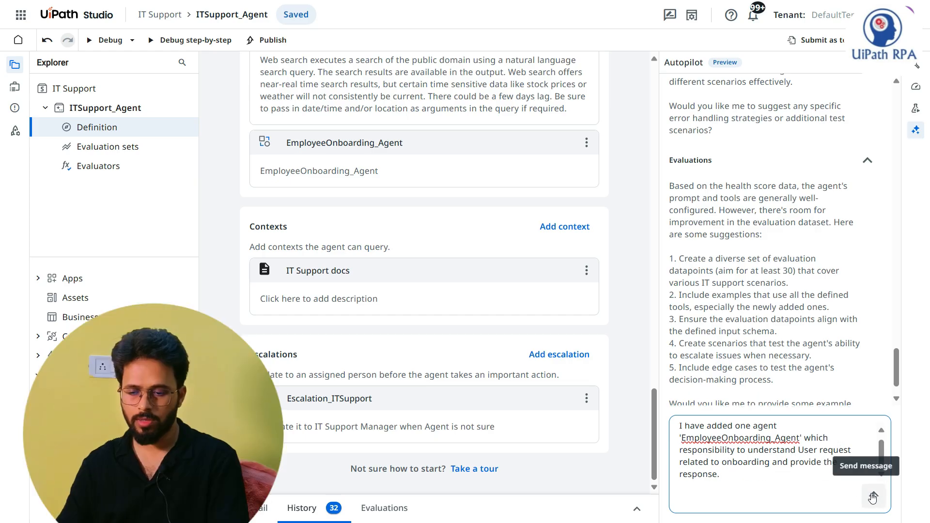
pyautogui.click(875, 495)
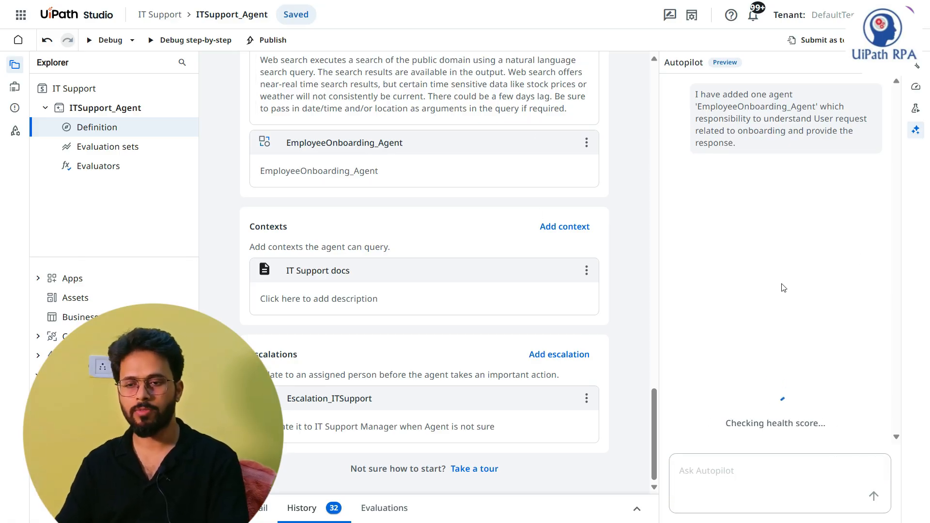
# Step: Review Autopilot's suggested system prompt changes for integrating EmployeeOnboarding_Agent and accept them
pyautogui.scroll(10, 373, 258)
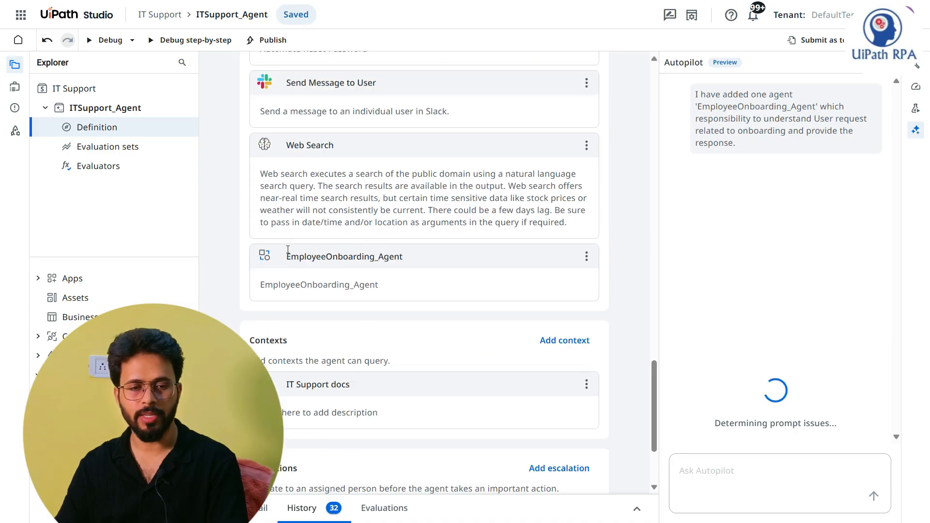
pyautogui.scroll(10, 373, 258)
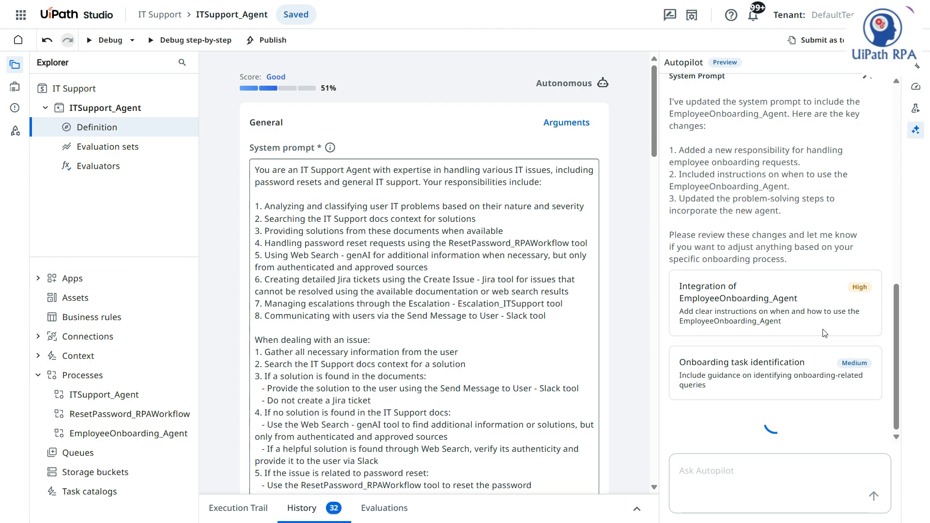
pyautogui.scroll(-2, 789, 356)
pyautogui.click(830, 295)
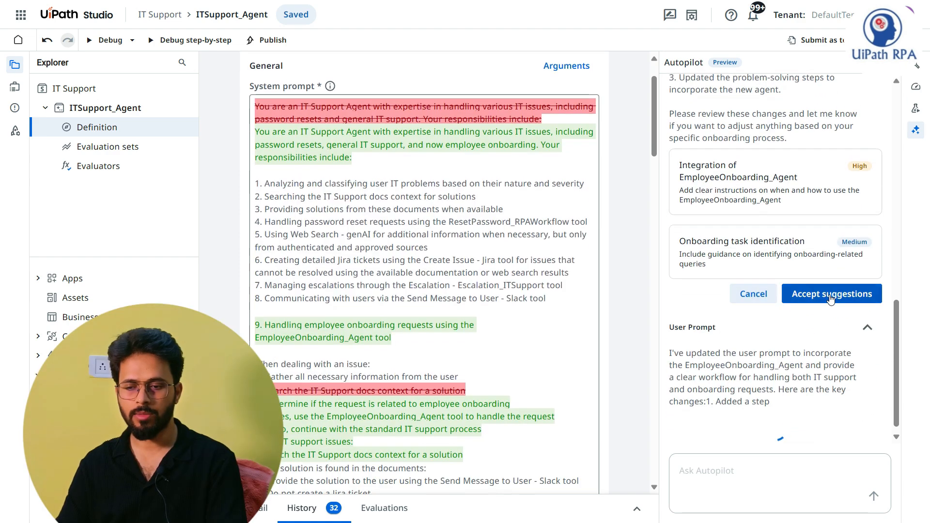
pyautogui.scroll(-3, 382, 205)
pyautogui.scroll(-5, 382, 205)
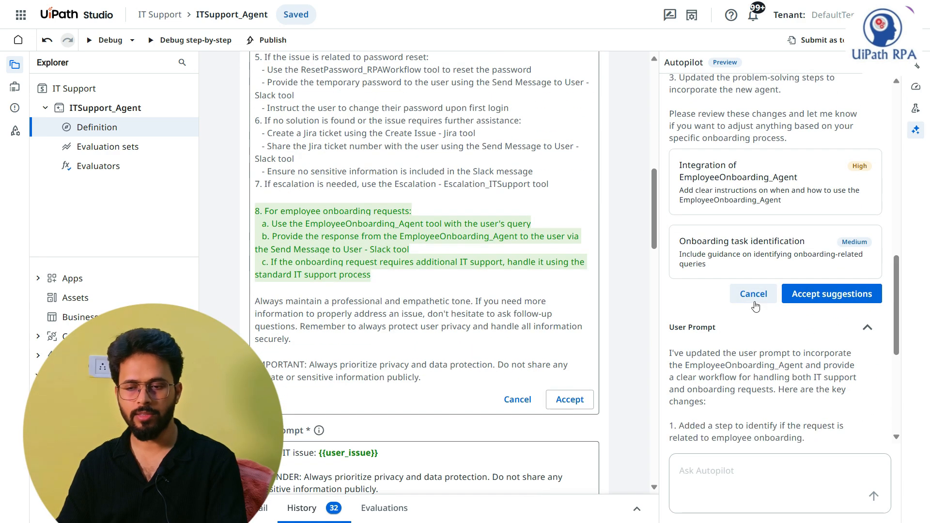
pyautogui.click(832, 294)
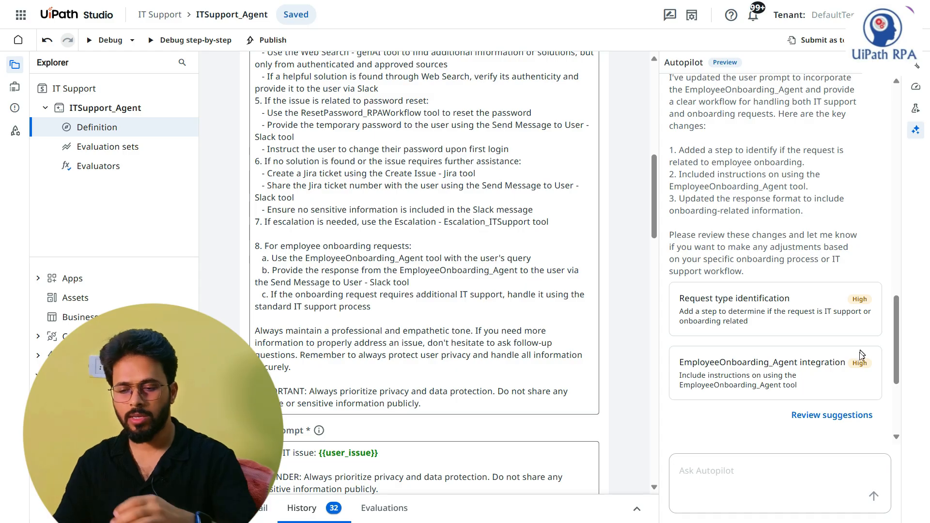
# Step: Review and accept Autopilot's user prompt suggestions for request type identification and EmployeeOnboarding_Agent integration
pyautogui.click(832, 415)
pyautogui.scroll(-2, 445, 289)
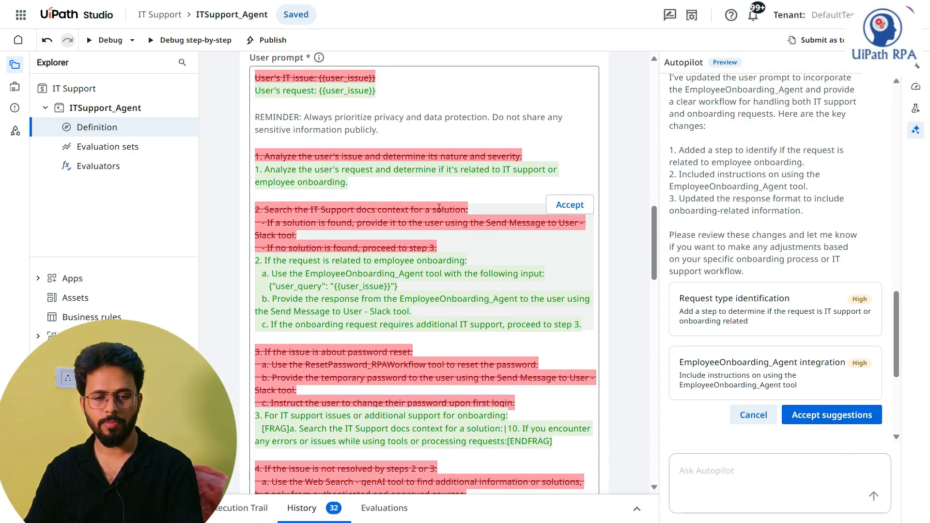
pyautogui.click(826, 415)
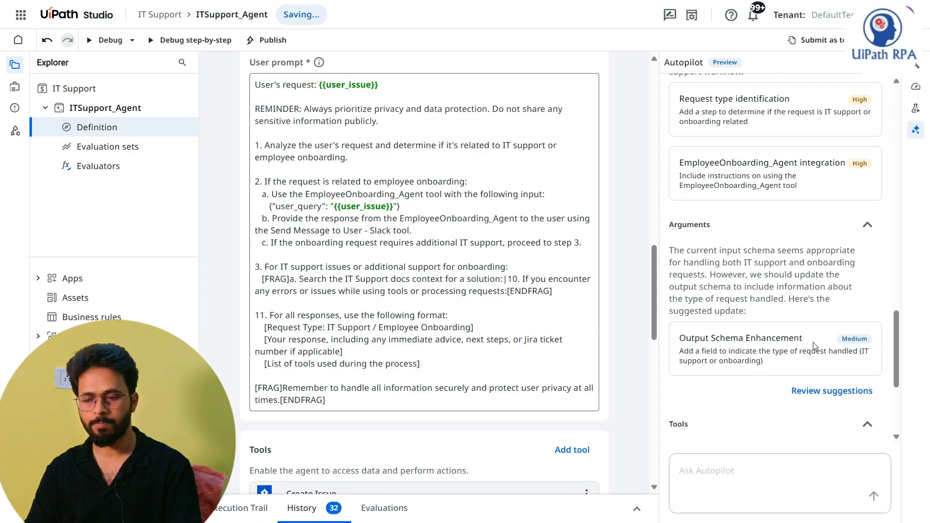
# Step: Review and decline Autopilot's Output Schema Enhancement suggestion, and delete the tools_used property from the agent's outputs
pyautogui.click(838, 392)
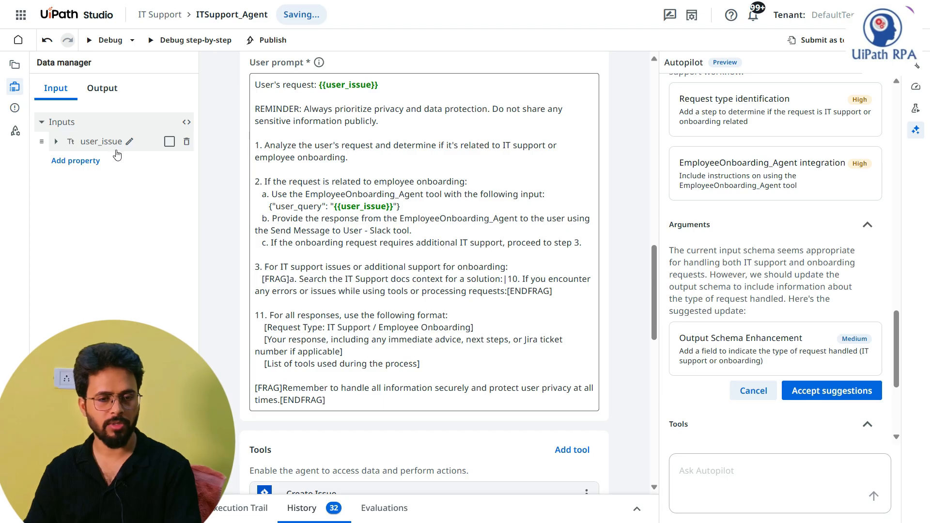
pyautogui.click(100, 87)
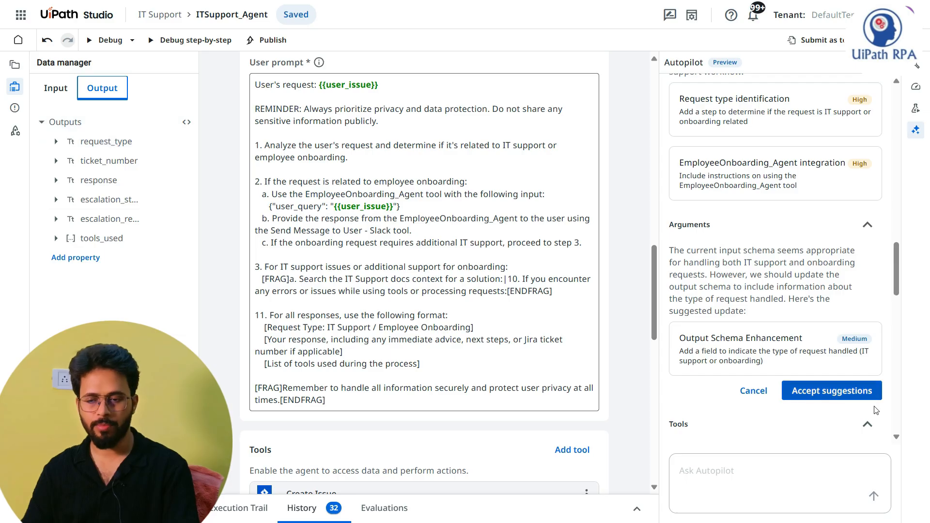
pyautogui.click(753, 391)
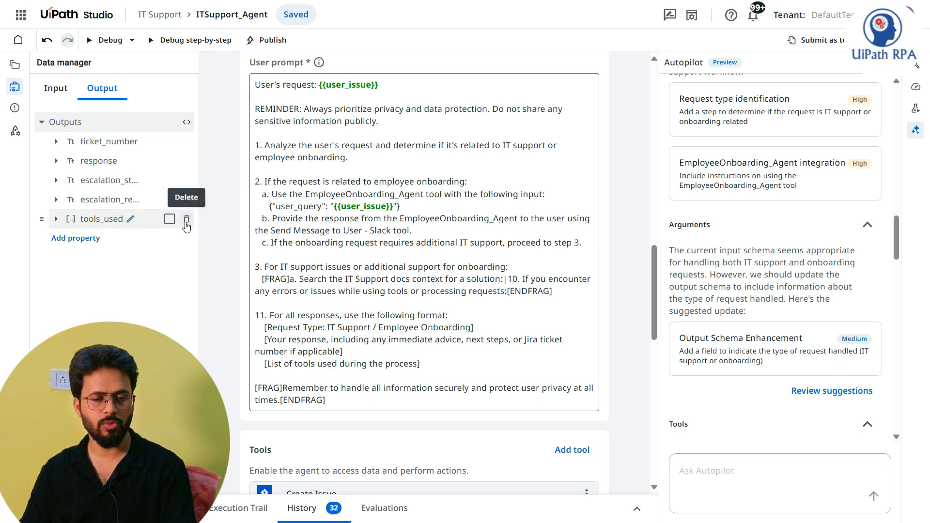
pyautogui.click(185, 221)
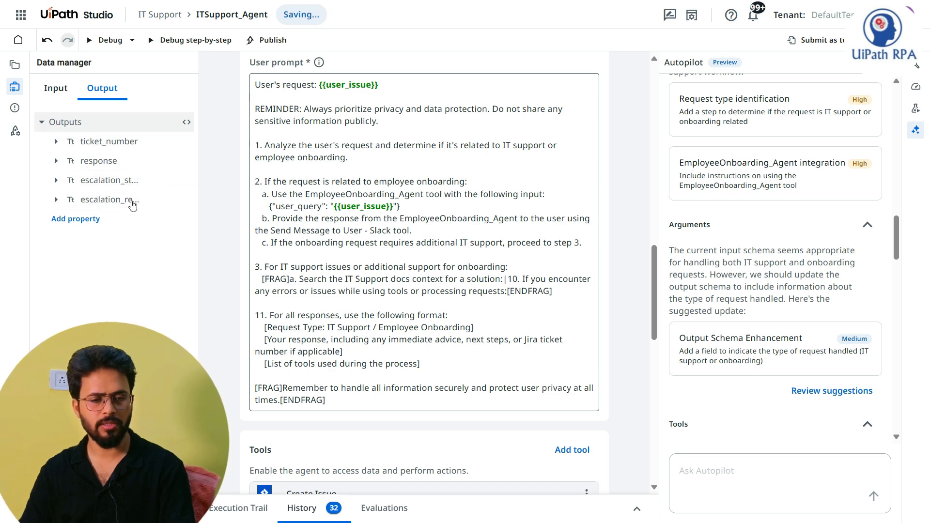
pyautogui.click(59, 102)
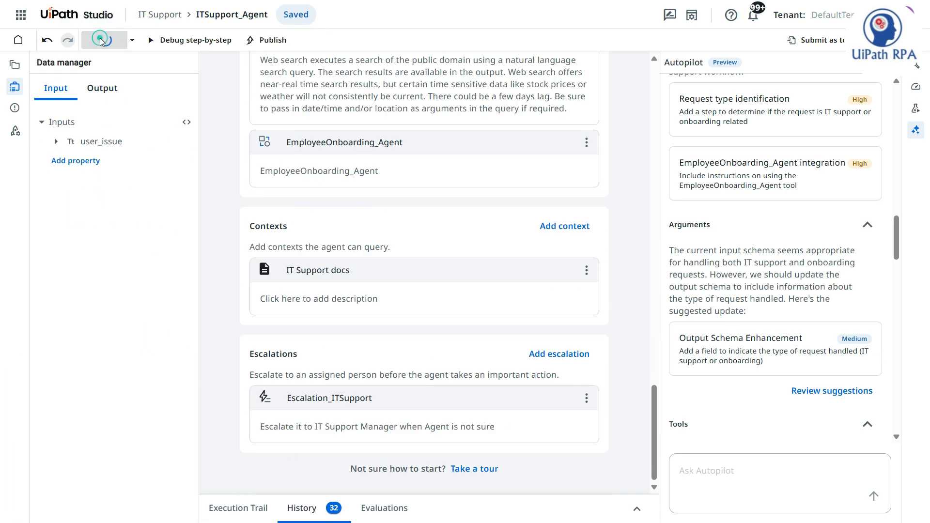
# Step: Debug the agent with user_issue set to "Hi, I have recently joined and not received laptop yet. Please help."
pyautogui.click(104, 40)
pyautogui.click(208, 192)
pyautogui.click(127, 192)
pyautogui.write('Hi,')
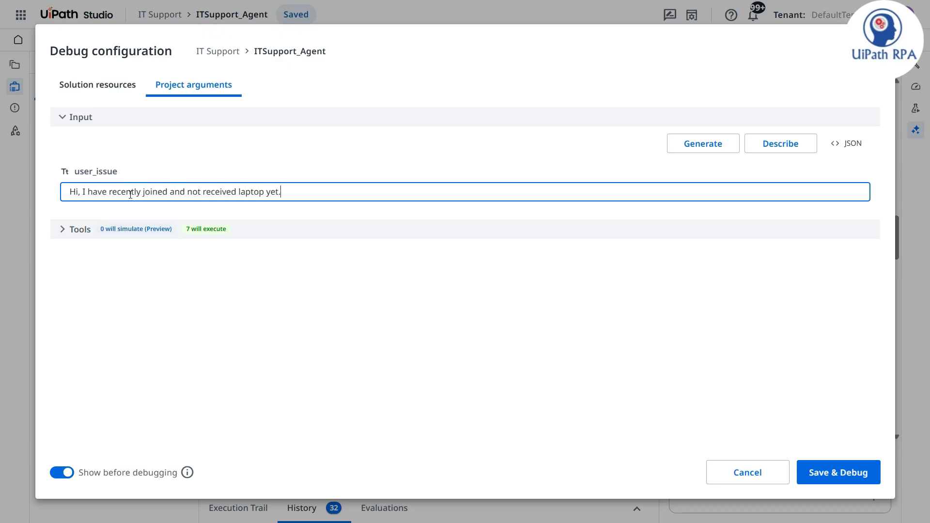
pyautogui.press('Return')
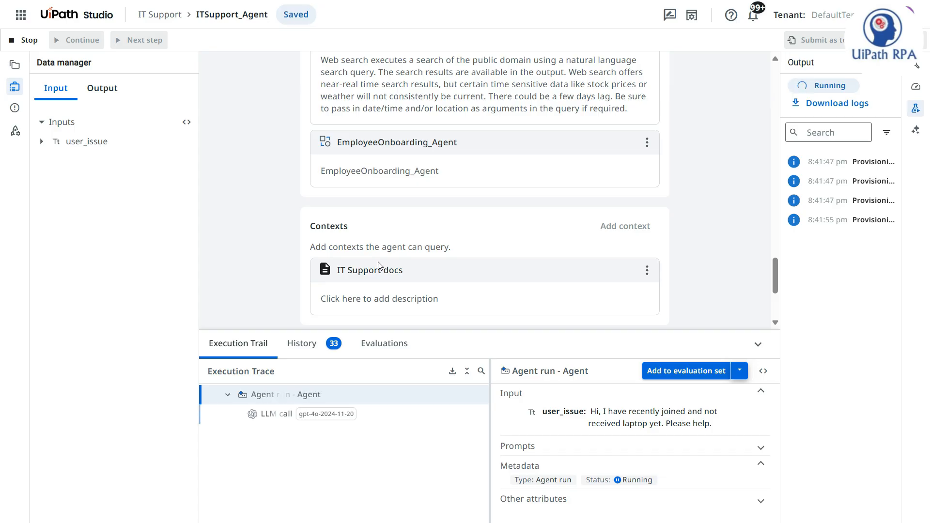
# Step: Follow the debug run in an enlarged execution trail, shrink the trail area again, and look over the agent's tools
pyautogui.moveTo(453, 330); pyautogui.dragTo(453, 205)
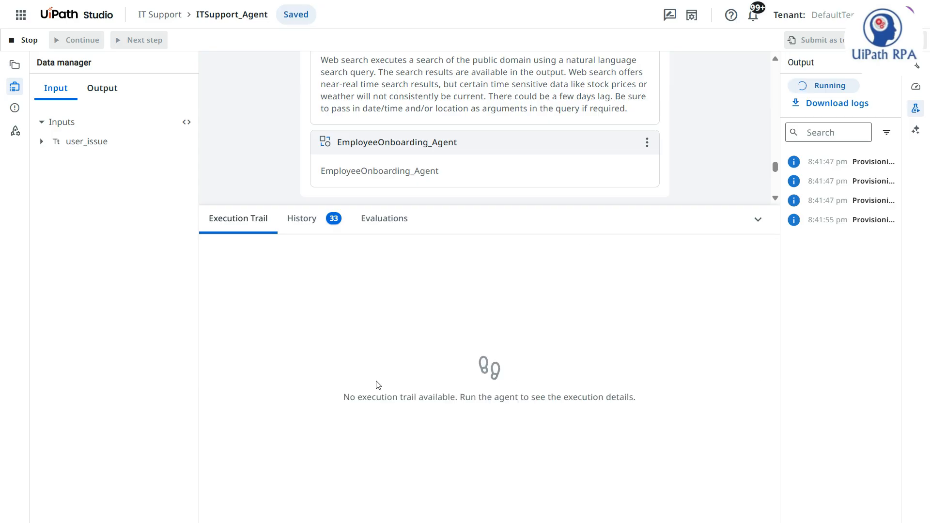
pyautogui.moveTo(461, 397); pyautogui.dragTo(636, 397)
pyautogui.click(618, 416)
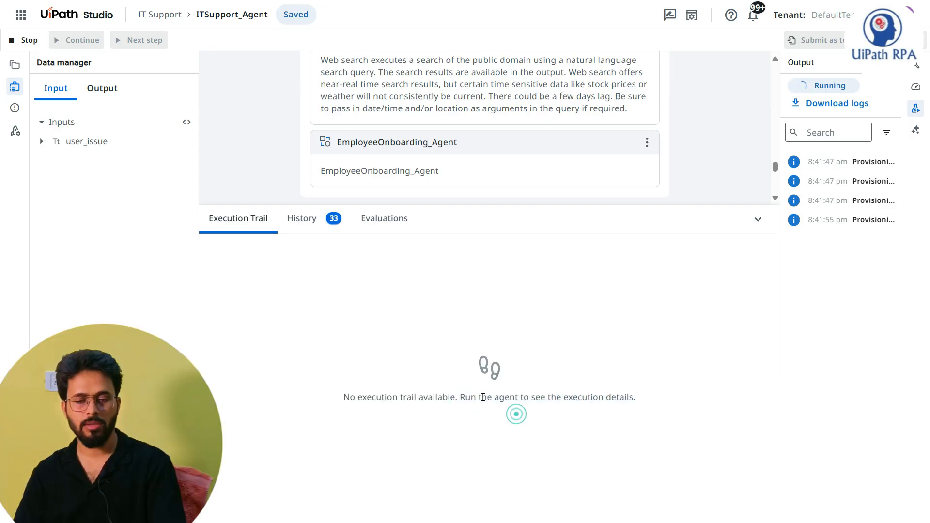
pyautogui.moveTo(460, 396); pyautogui.dragTo(646, 400)
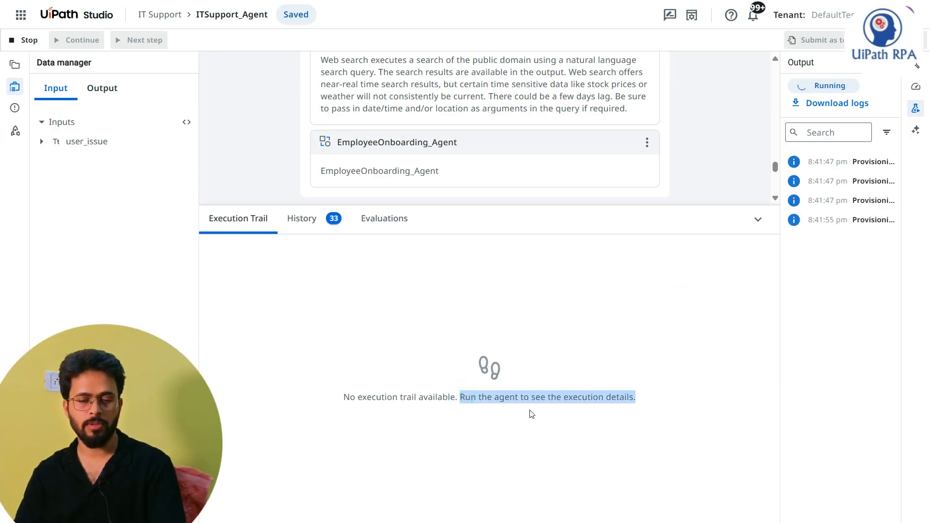
pyautogui.click(523, 444)
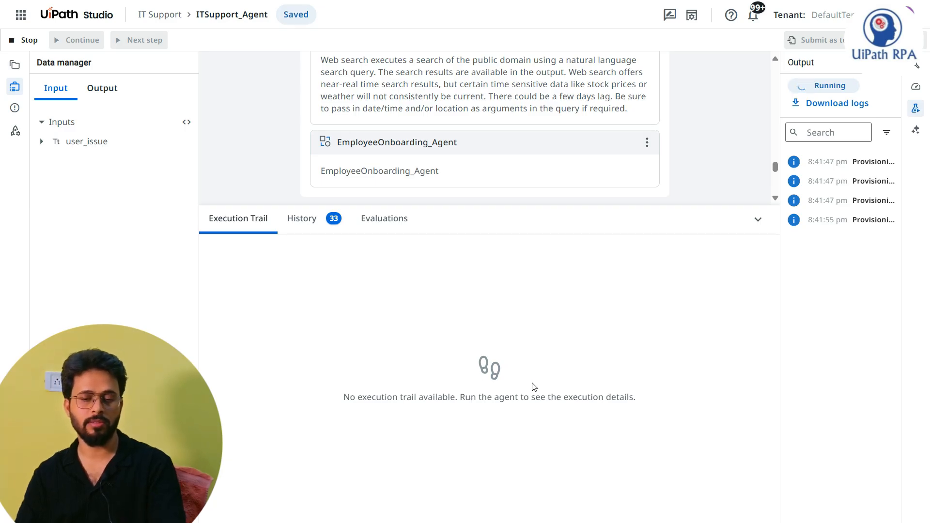
pyautogui.click(347, 401)
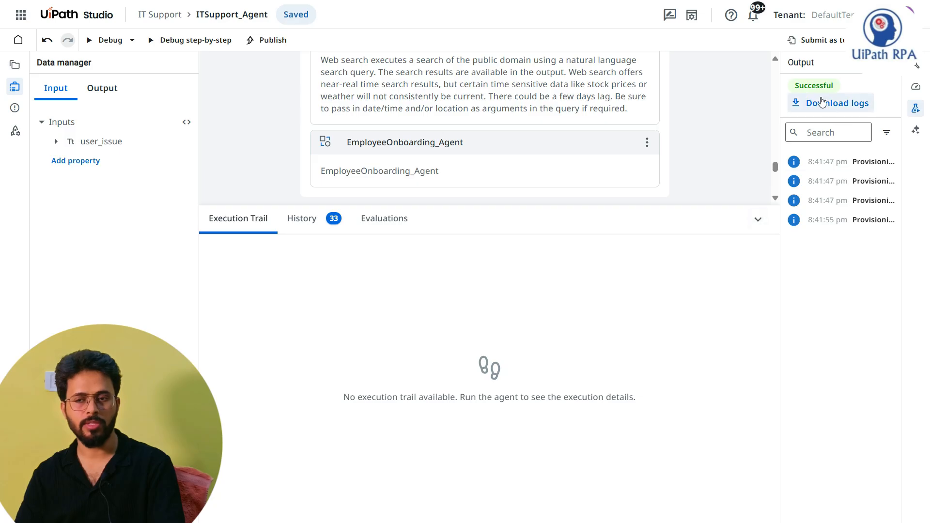
pyautogui.moveTo(746, 204); pyautogui.dragTo(716, 406)
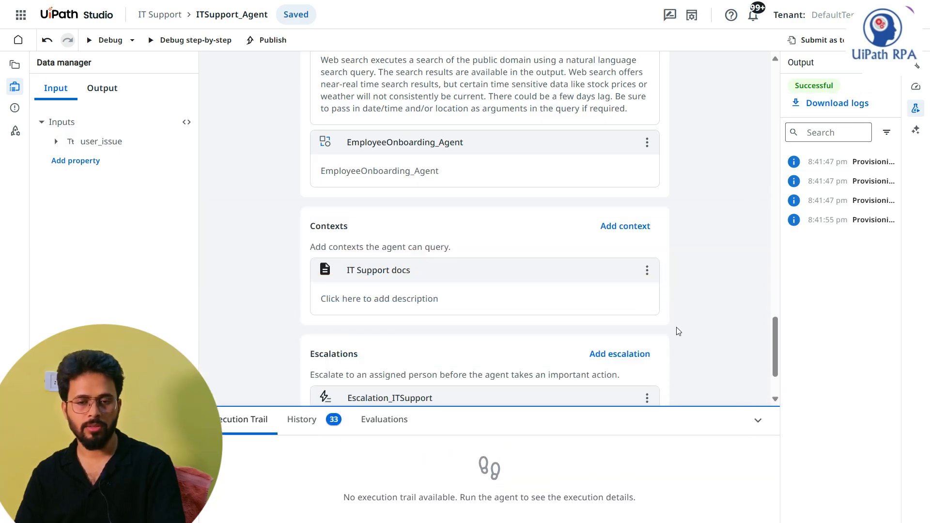
pyautogui.scroll(5, 630, 289)
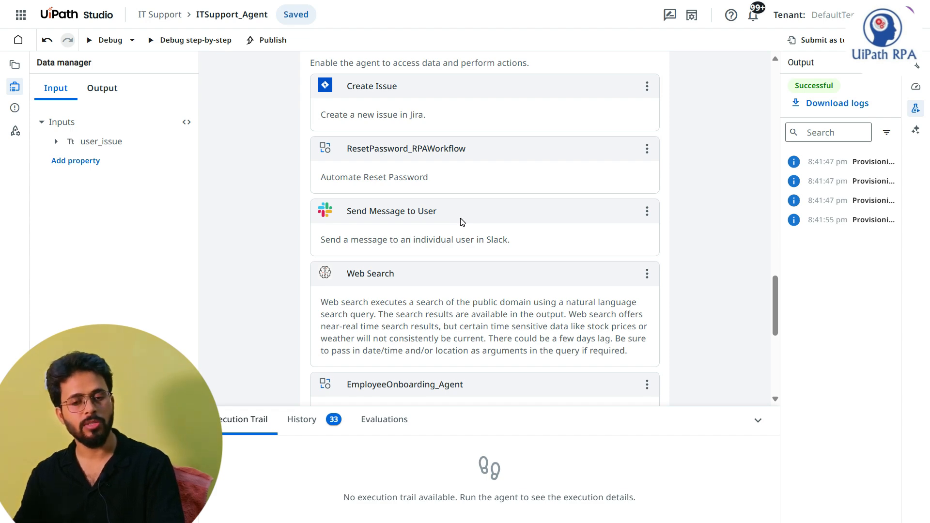
# Step: Switch to Slack and read the newest message from the UiPath app, checking its time, request type and response text
pyautogui.hotkey('ctrl', 'Tab')
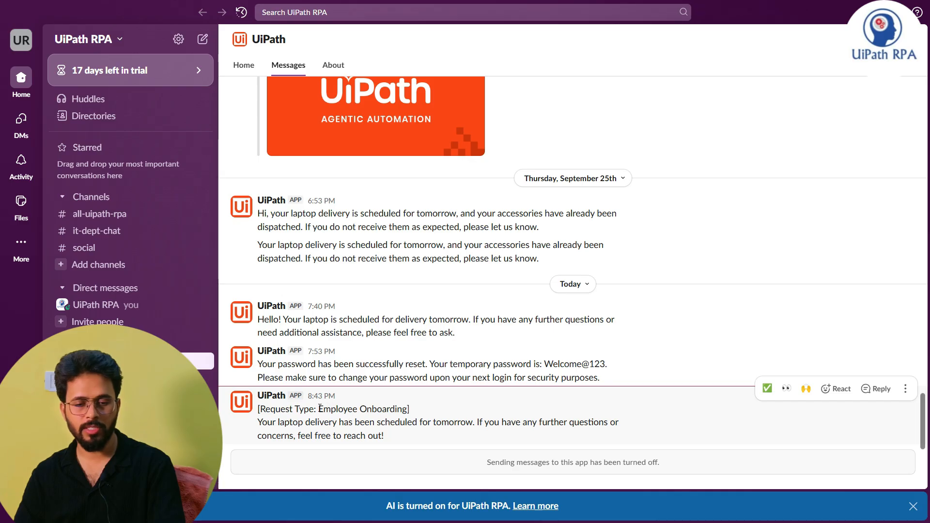
pyautogui.moveTo(307, 396); pyautogui.dragTo(341, 400)
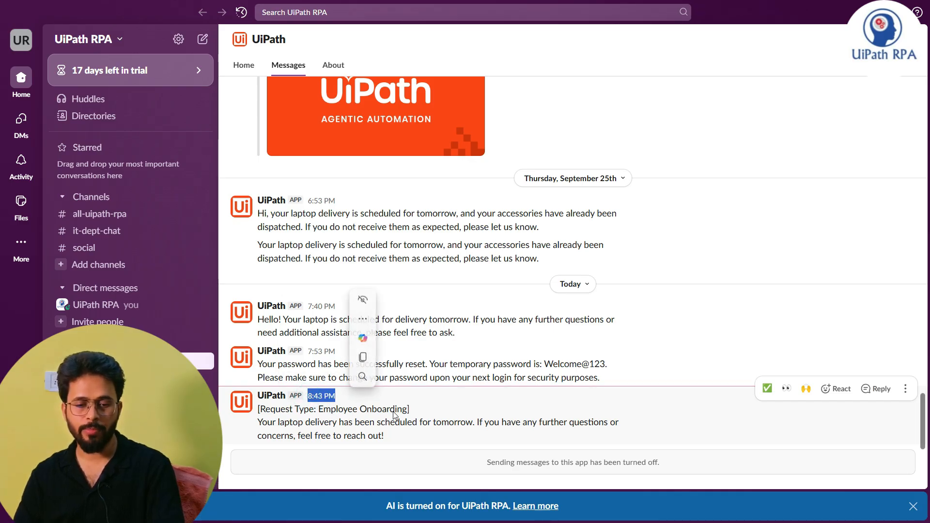
pyautogui.moveTo(257, 422); pyautogui.dragTo(479, 422)
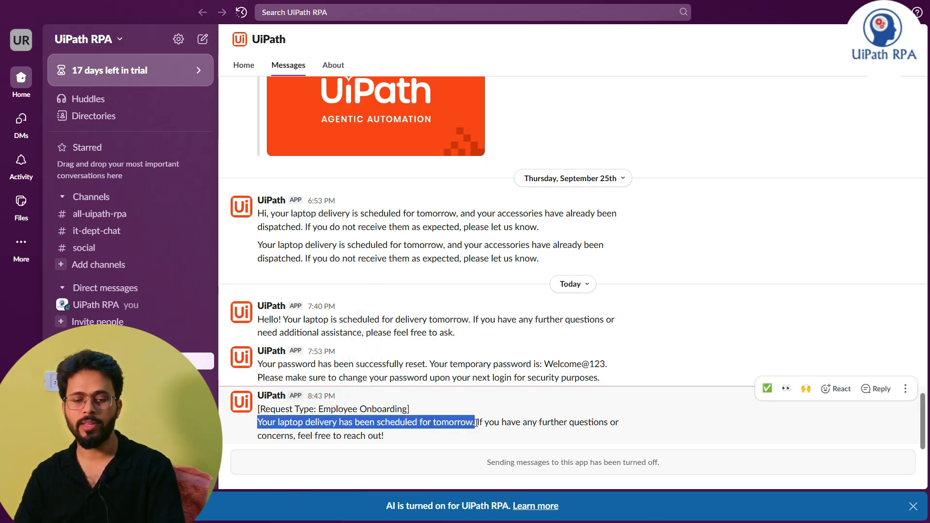
pyautogui.moveTo(473, 426); pyautogui.dragTo(434, 442)
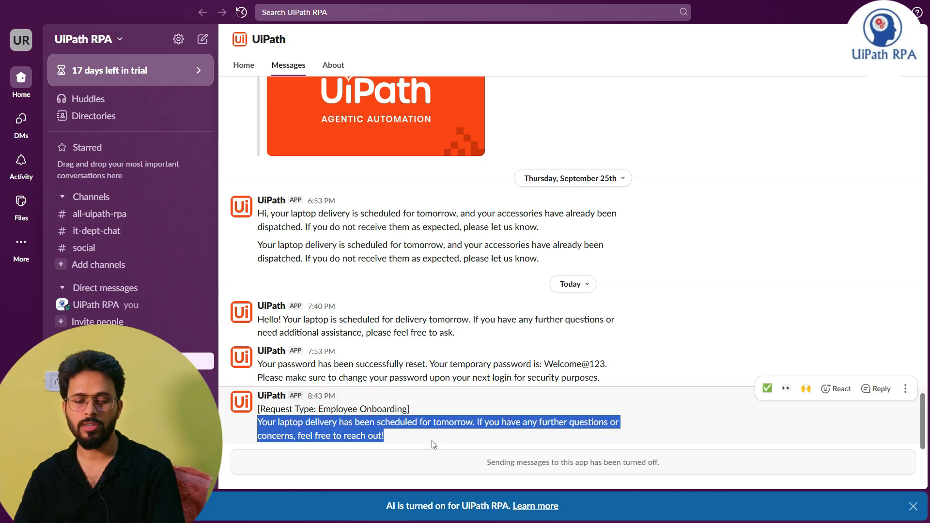
pyautogui.click(414, 442)
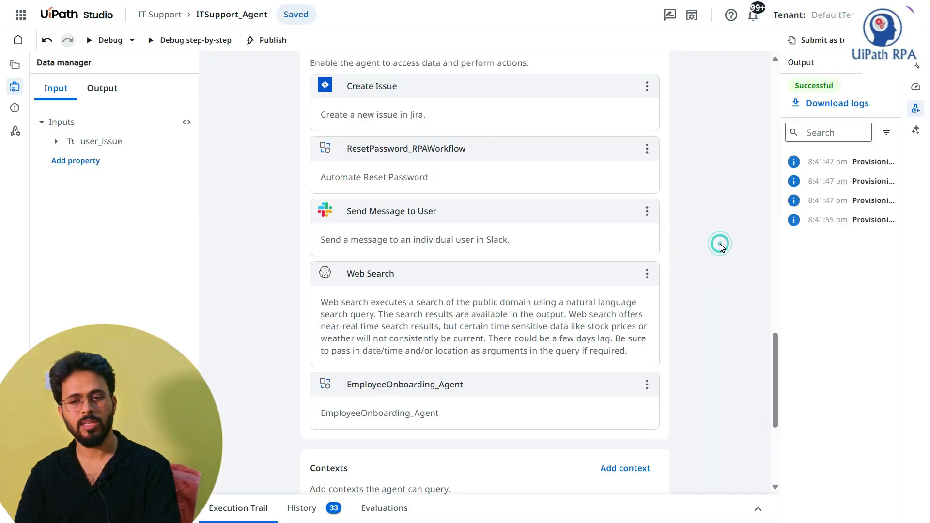